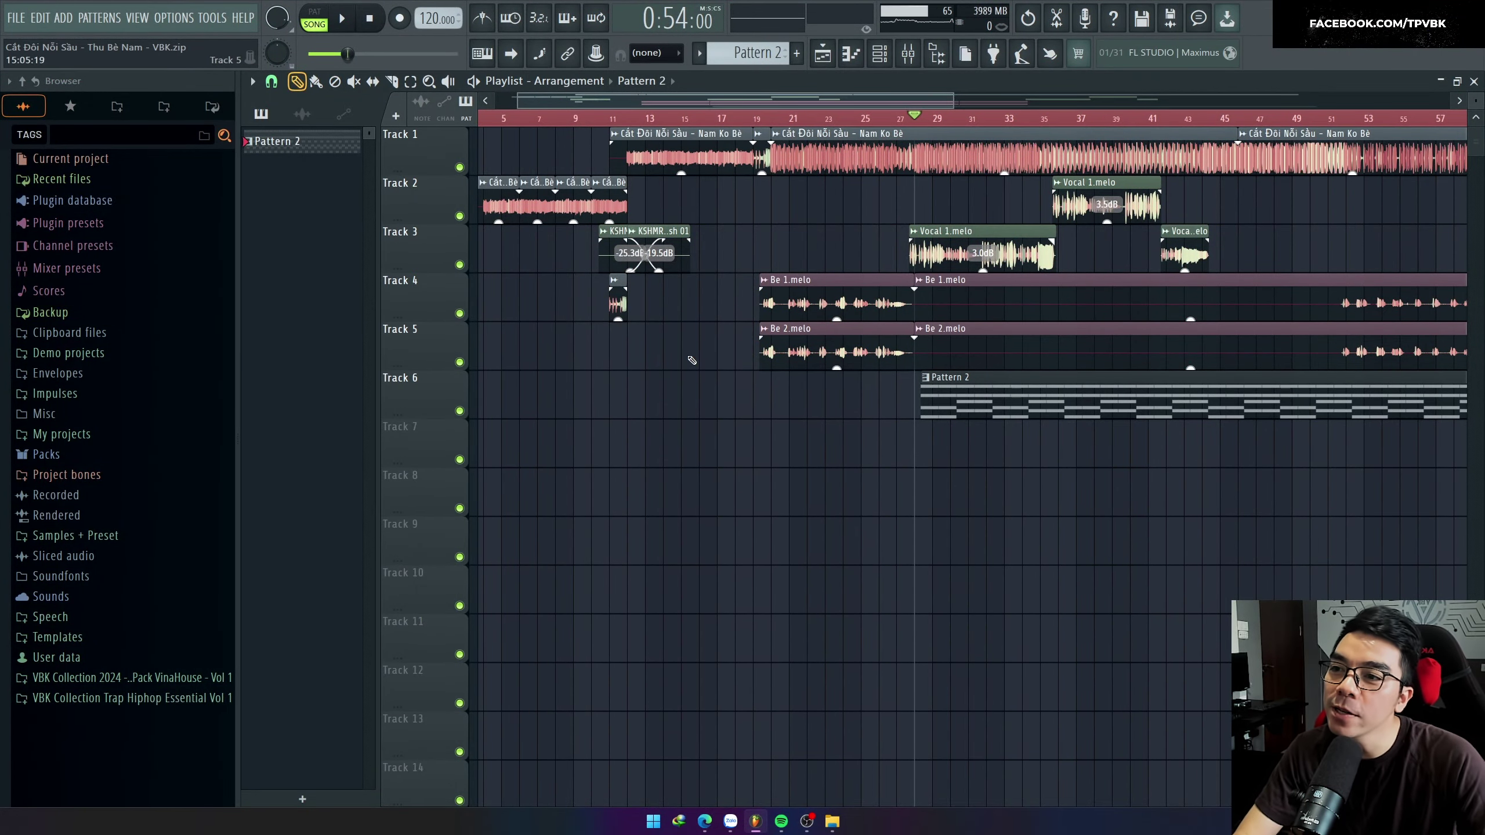
Move the playback position to bar 27 in the playlist and play the song from there.
{"action": "scroll", "coordinate": [806, 431], "scroll_direction": "up", "scroll_amount": 4}
{"action": "scroll", "coordinate": [1125, 414], "scroll_direction": "down", "scroll_amount": 3}
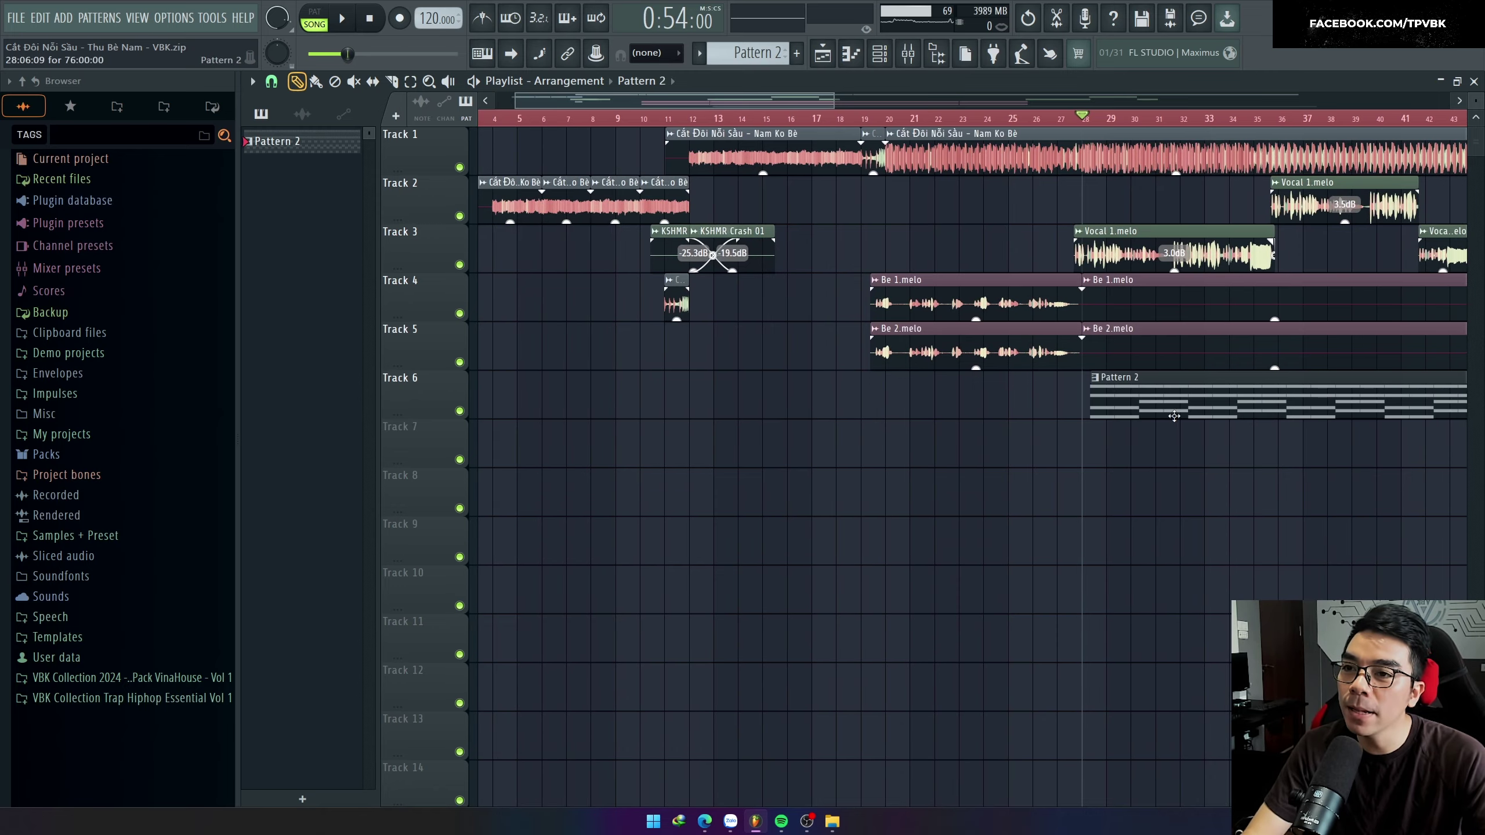
{"action": "scroll", "coordinate": [768, 383], "scroll_direction": "right", "scroll_amount": 5}
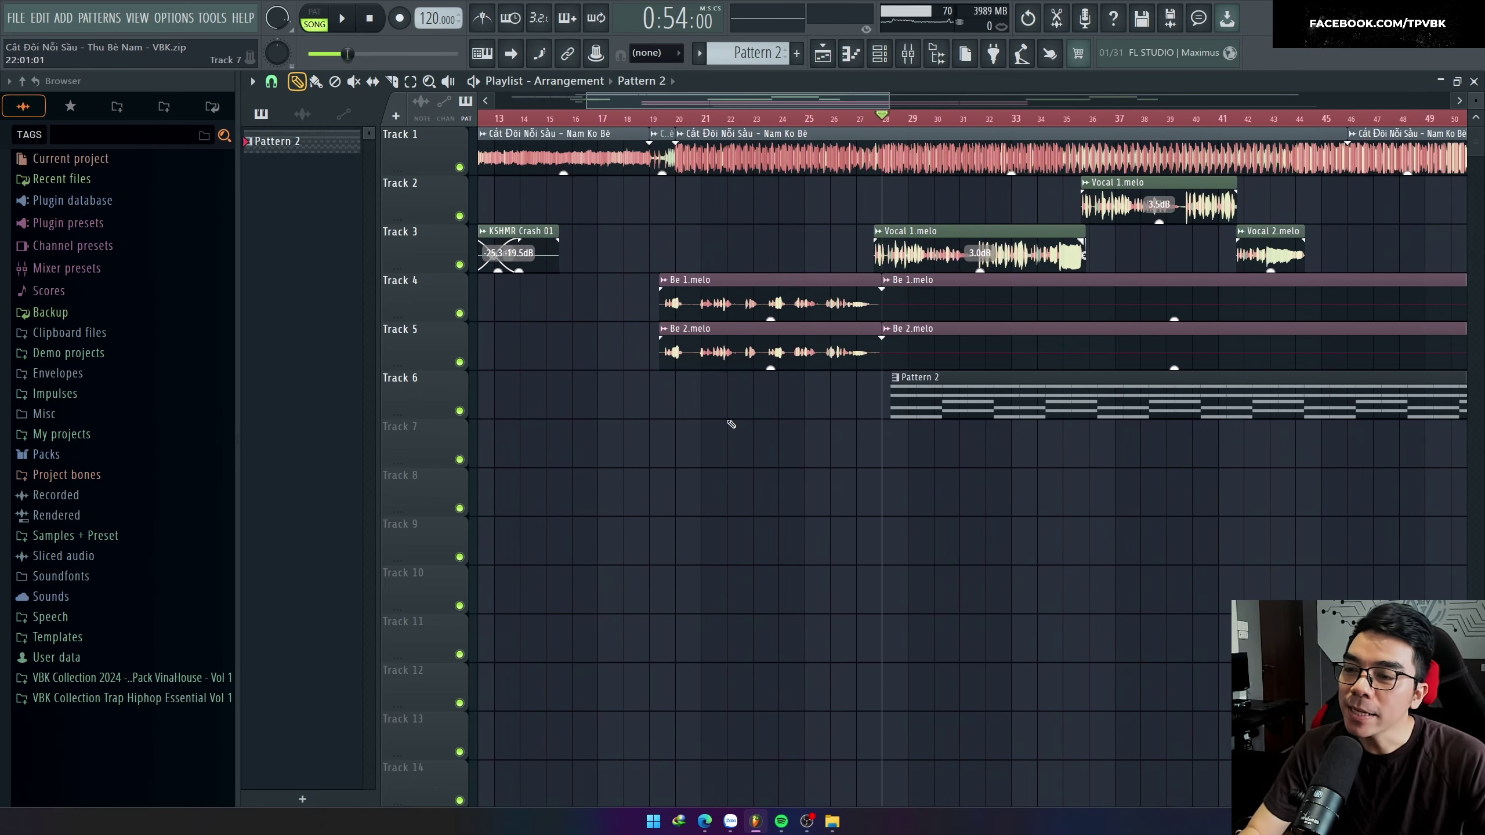
{"action": "left_click", "coordinate": [869, 119]}
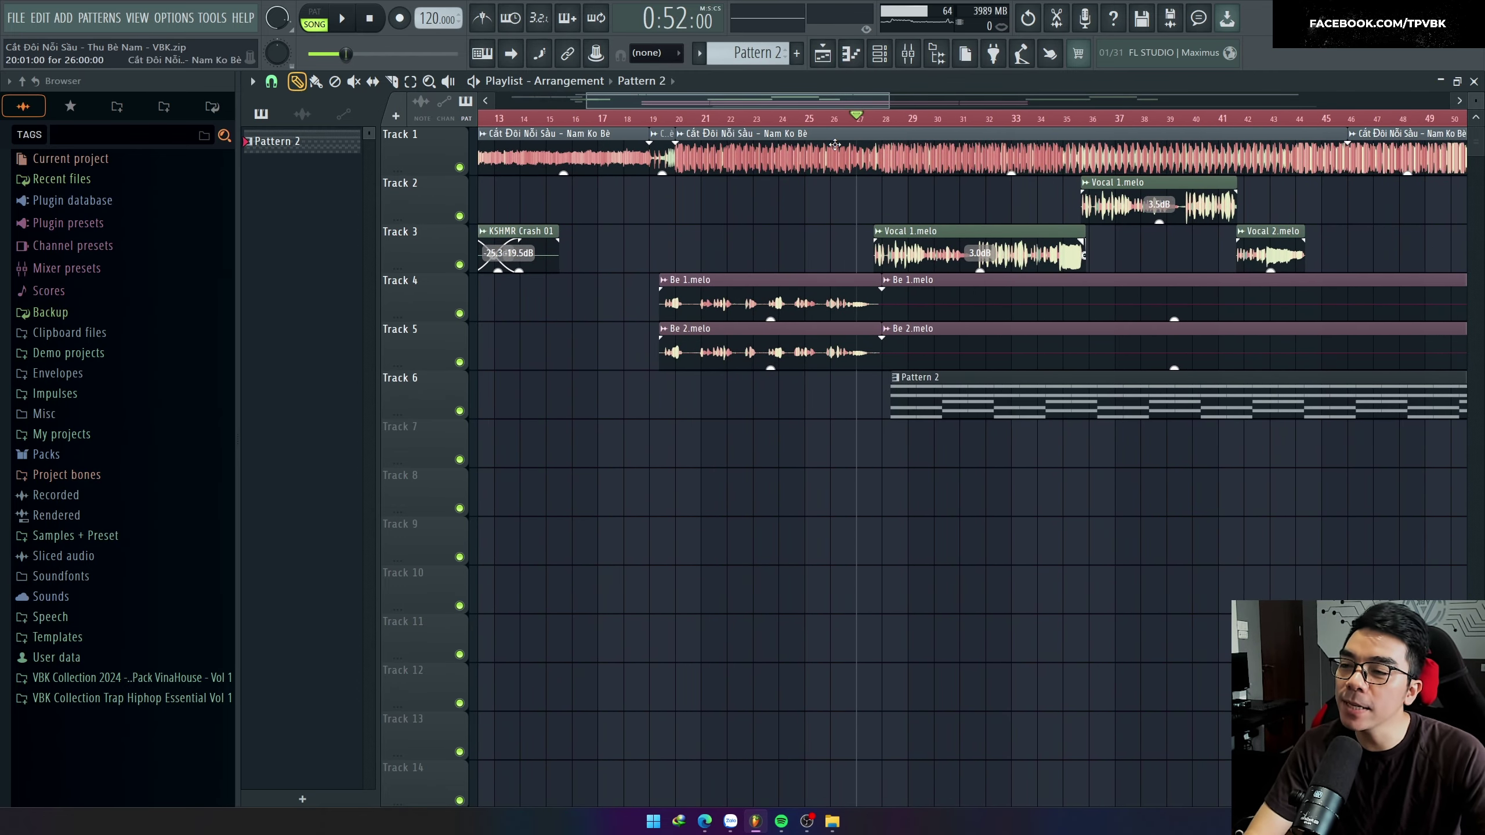
{"action": "scroll", "coordinate": [702, 257], "scroll_direction": "down", "scroll_amount": 3}
{"action": "scroll", "coordinate": [660, 327], "scroll_direction": "up", "scroll_amount": 4}
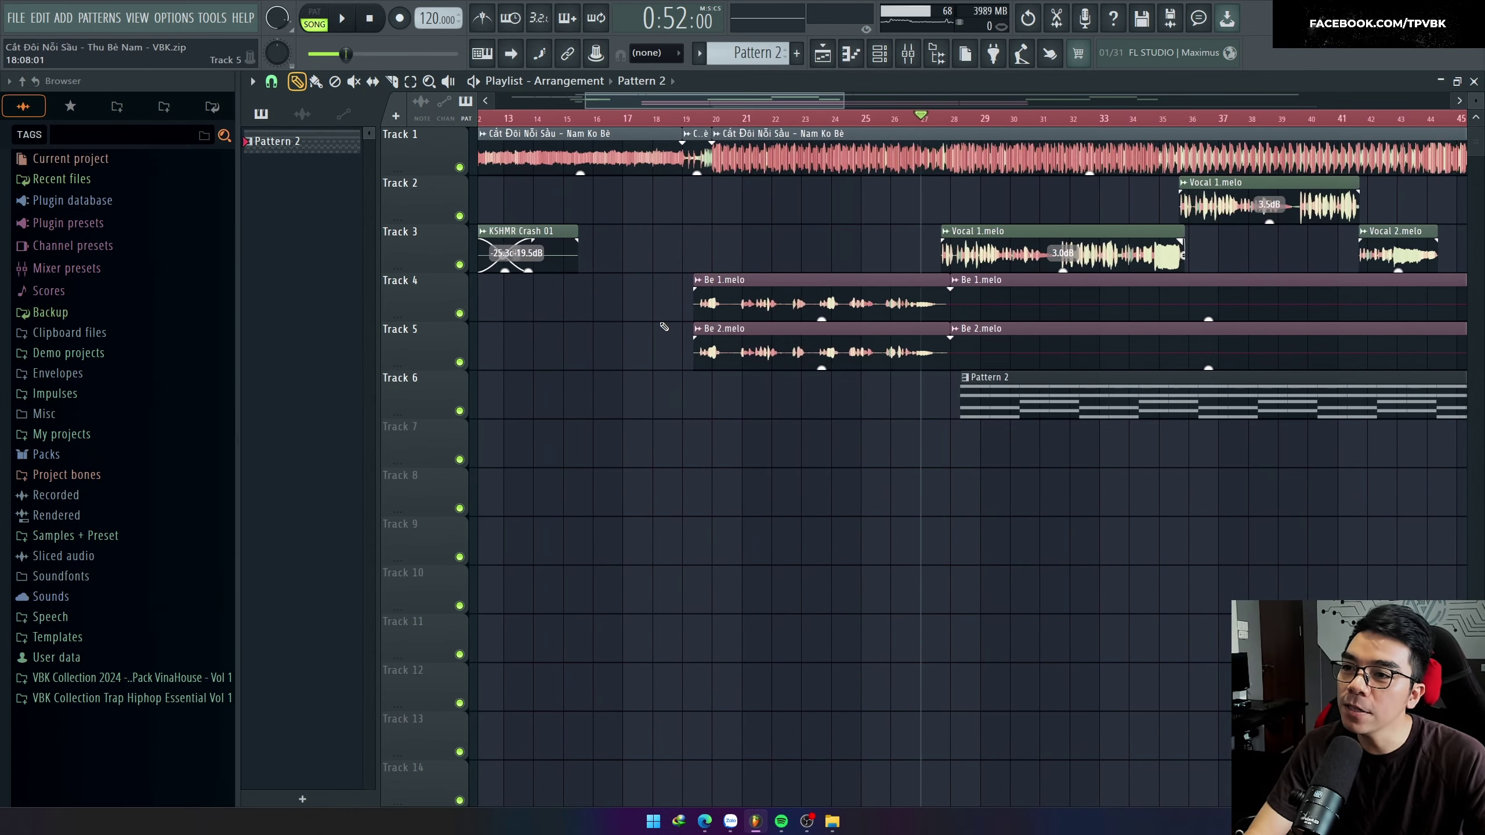
{"action": "scroll", "coordinate": [659, 327], "scroll_direction": "down", "scroll_amount": 2}
{"action": "key", "text": "space"}
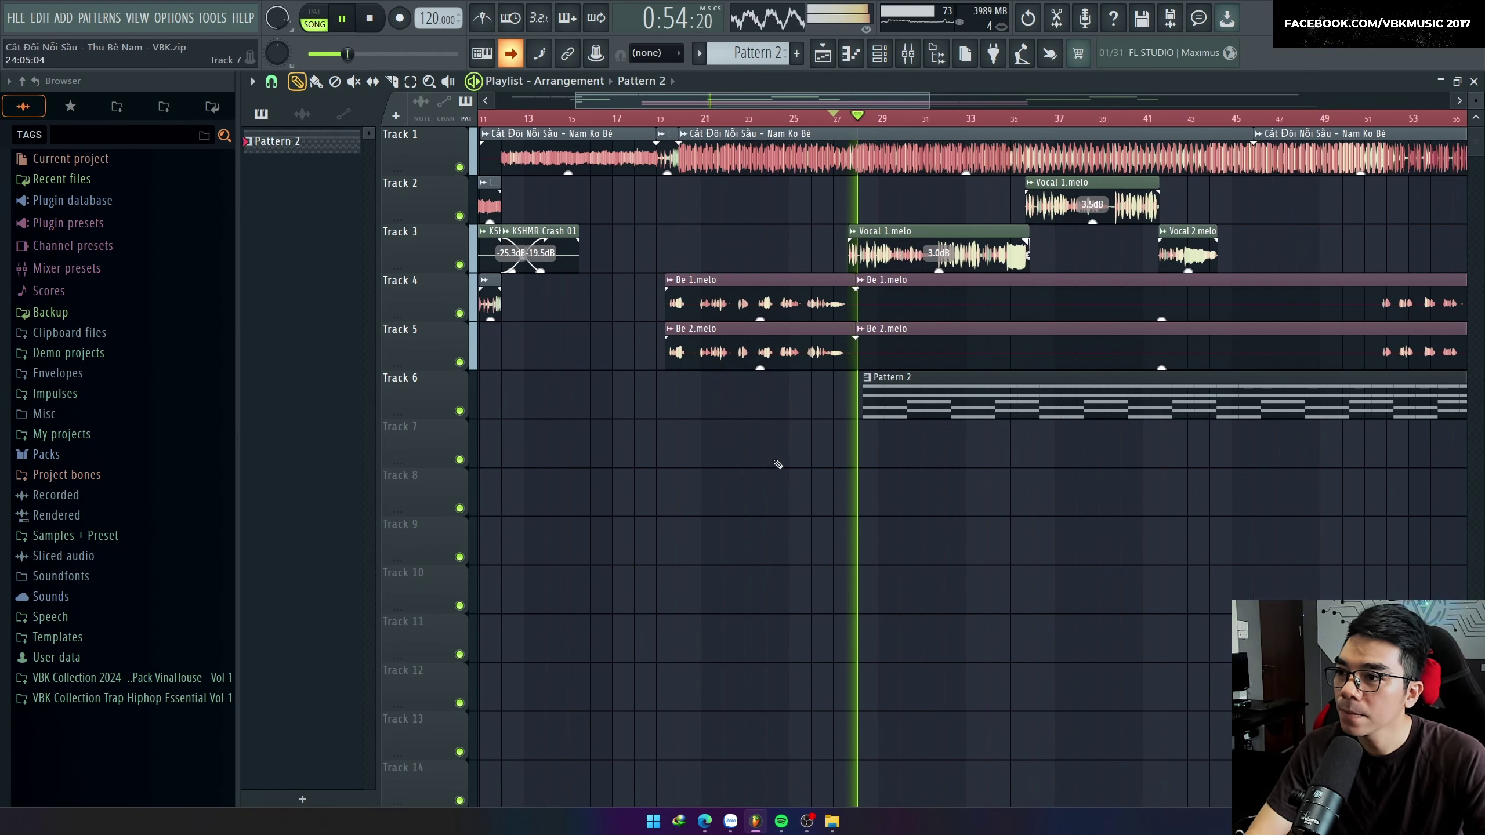
Set the Bè Điện Tử mixer track's volume to about 39% (-16.2 dB) while the song plays.
{"action": "key", "text": "F9"}
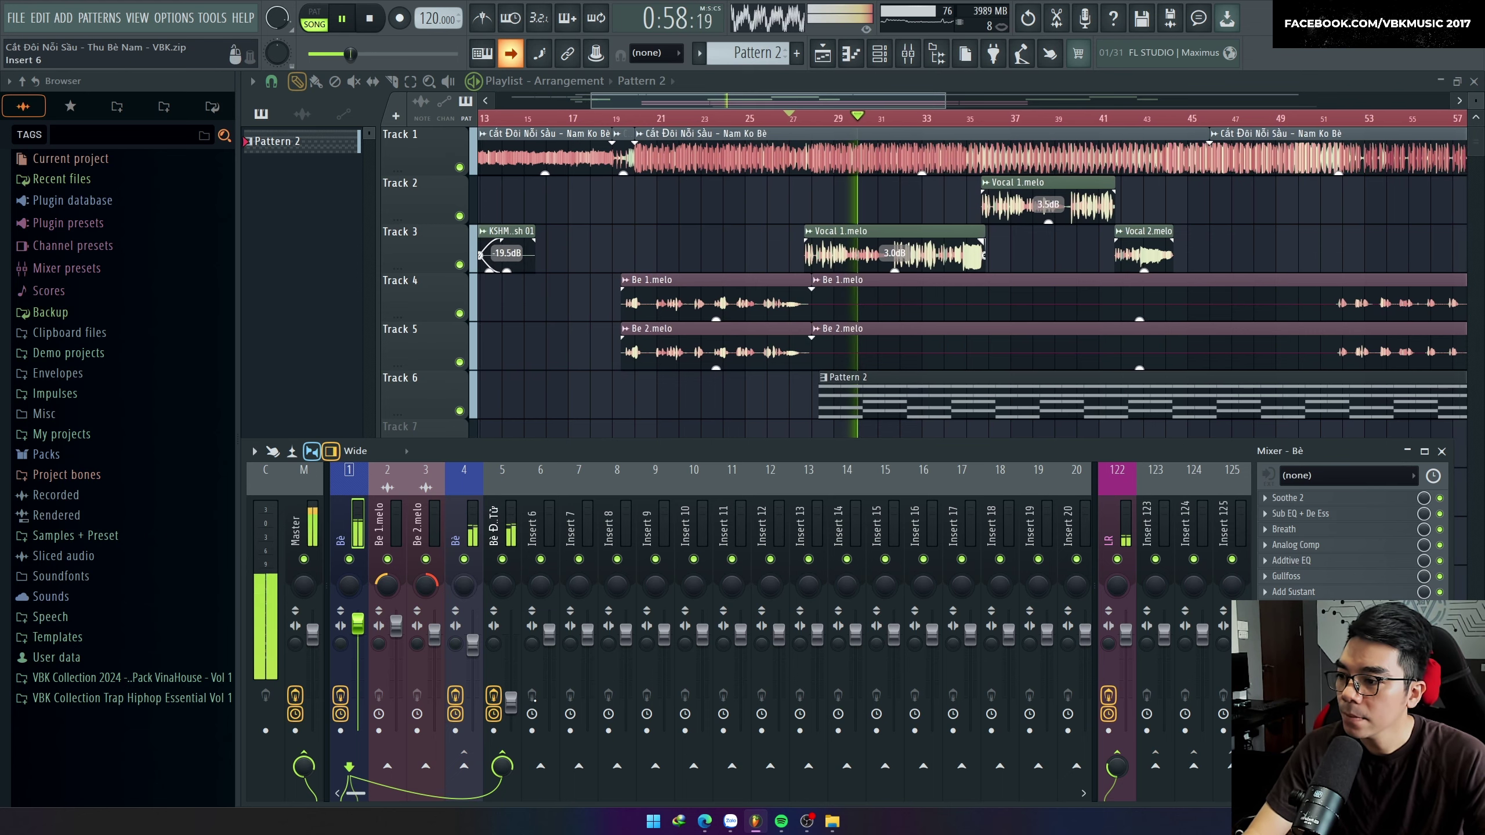
{"action": "left_click", "coordinate": [510, 702]}
{"action": "left_click_drag", "start_coordinate": [511, 698], "coordinate": [511, 695]}
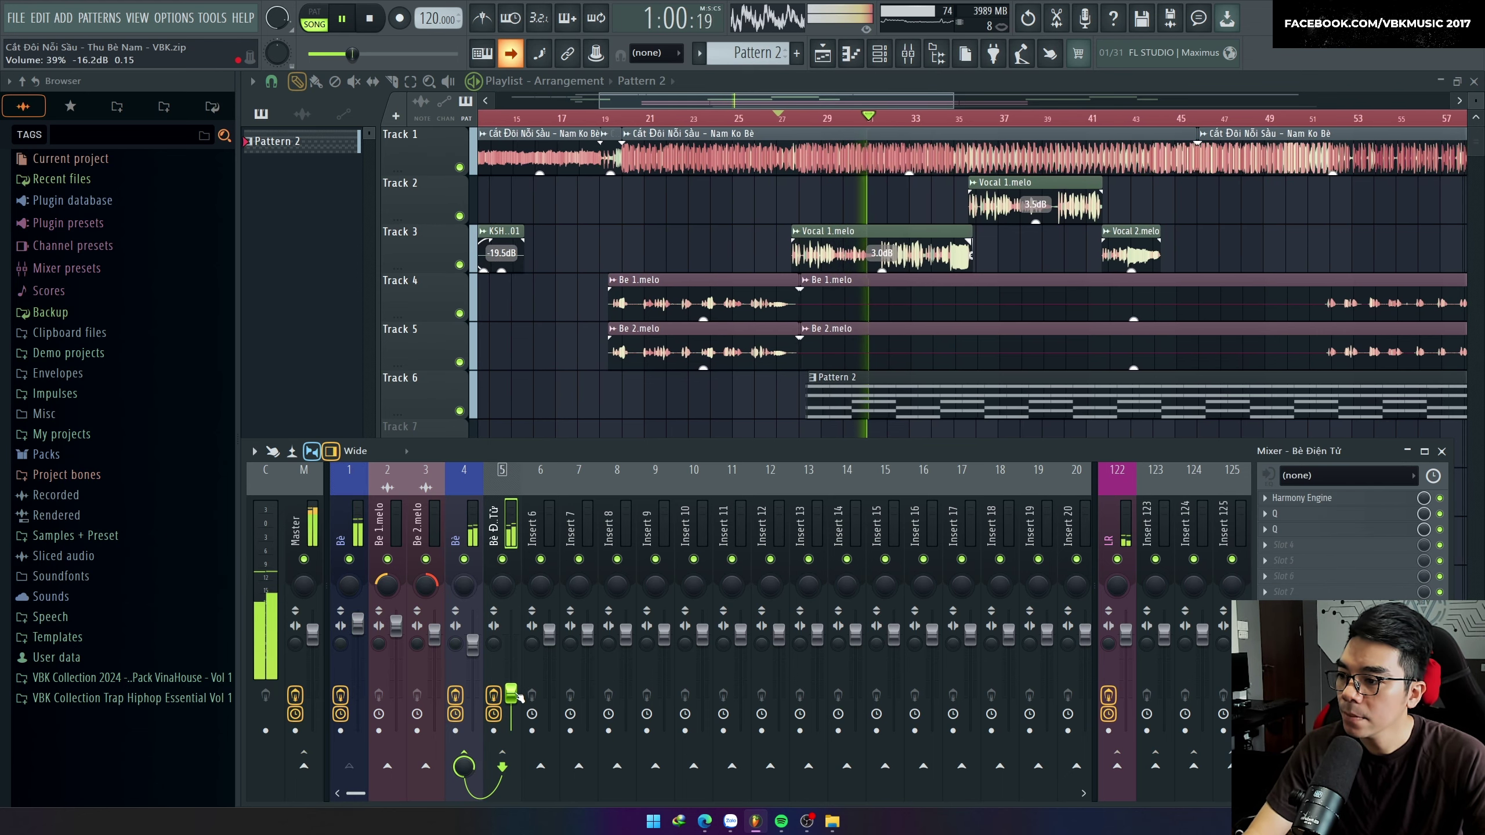
{"action": "key", "text": "F9"}
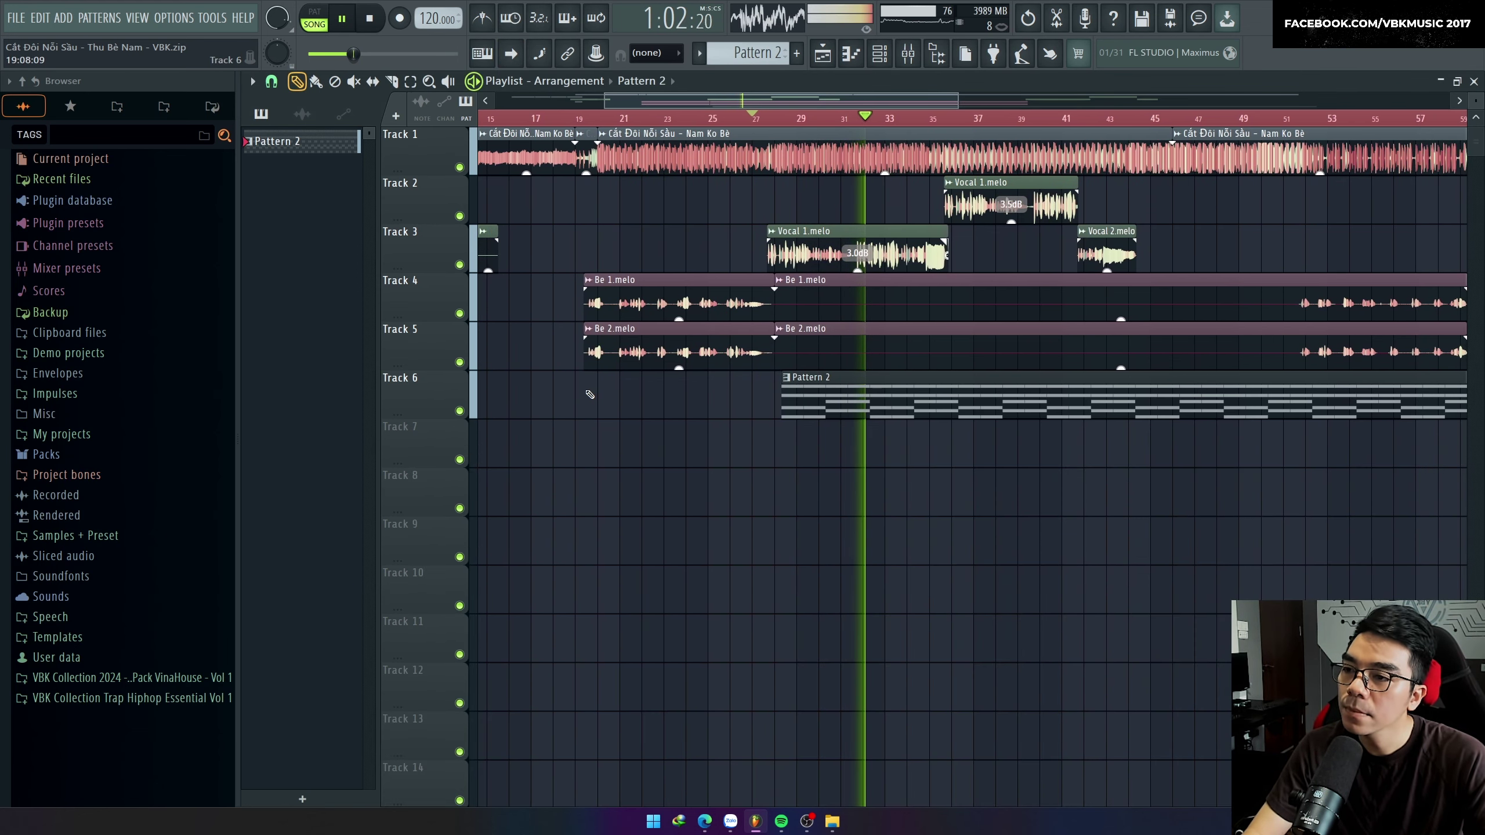
Turn on auto-scrolling for playback and display the mixer.
{"action": "left_click", "coordinate": [510, 54]}
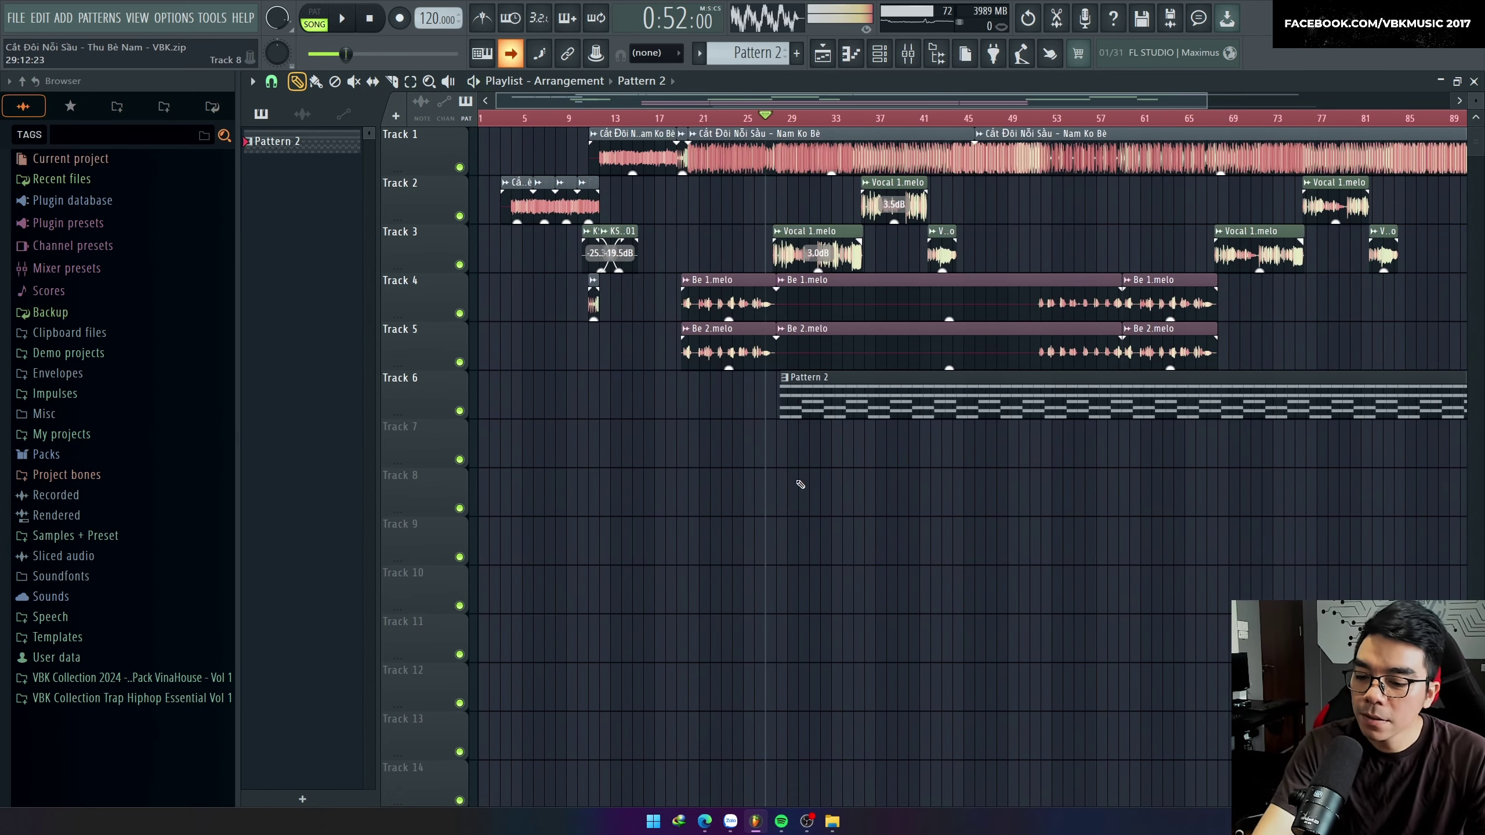
{"action": "key", "text": "F9"}
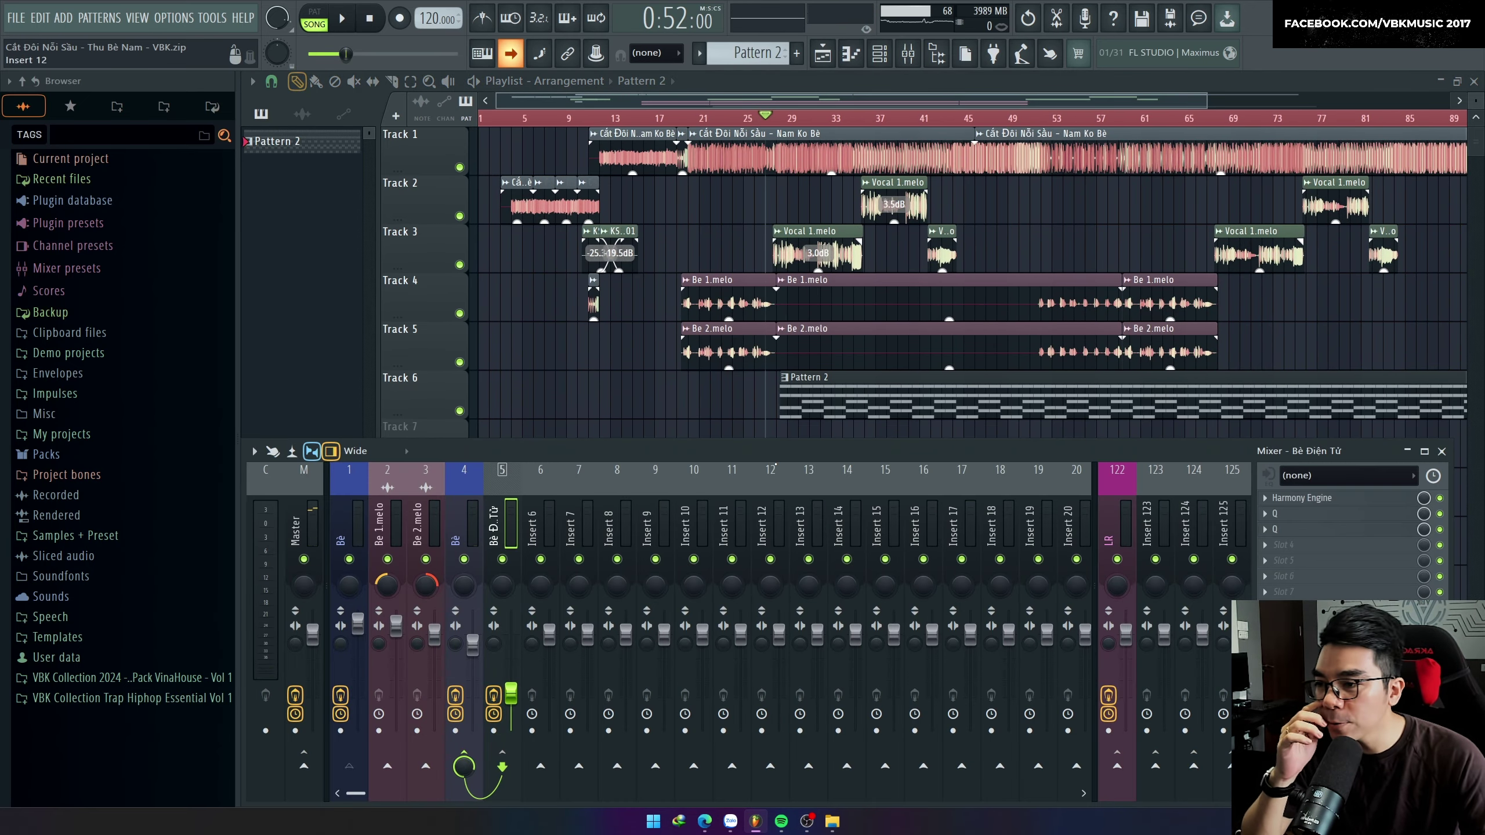
{"action": "left_click_drag", "start_coordinate": [351, 527], "coordinate": [1056, 548]}
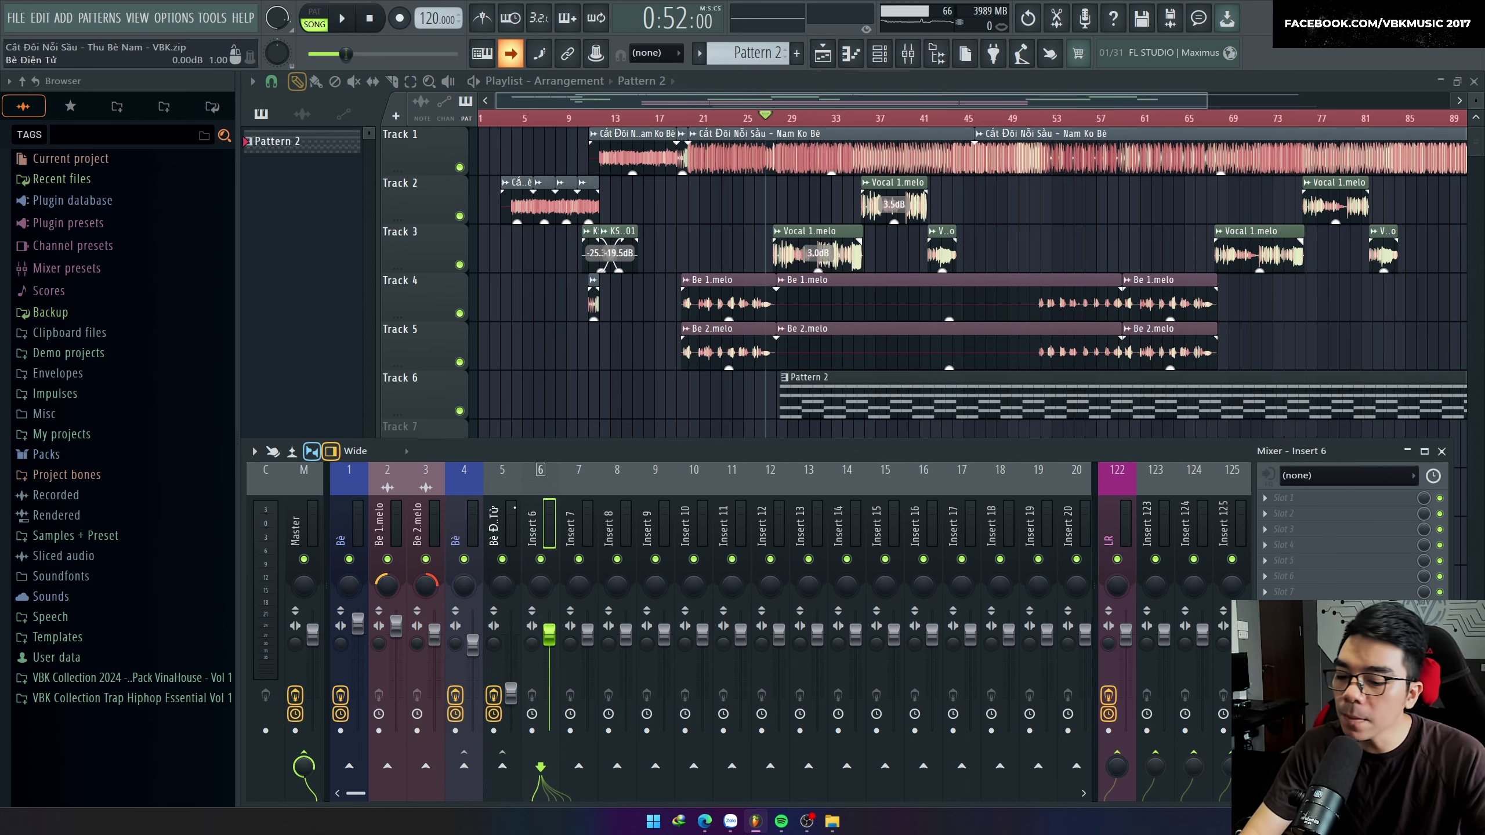
{"action": "key", "text": "F9"}
{"action": "key", "text": "F9"}
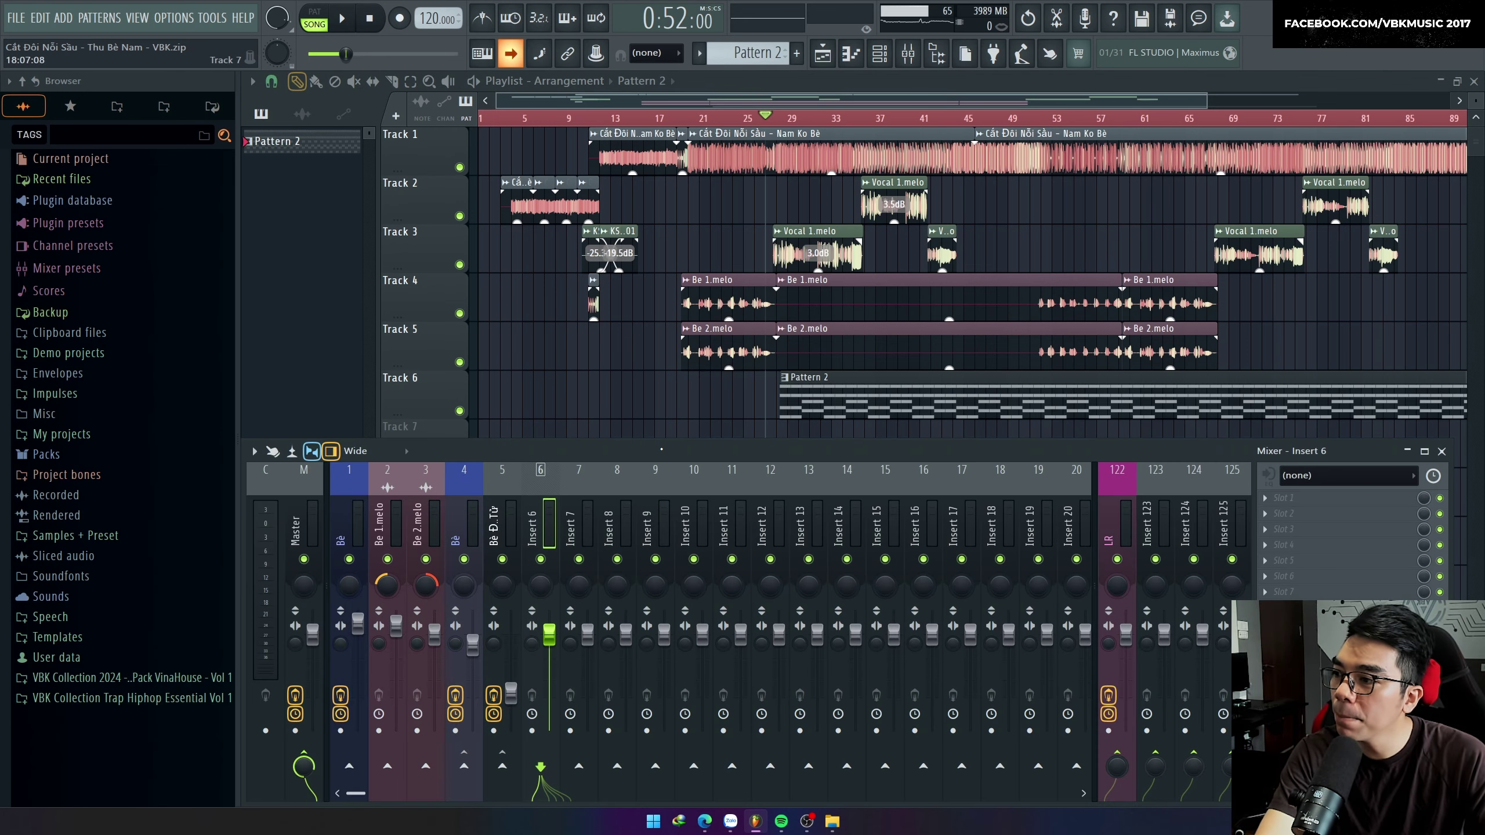
{"action": "key", "text": "F9"}
{"action": "key", "text": "F9"}
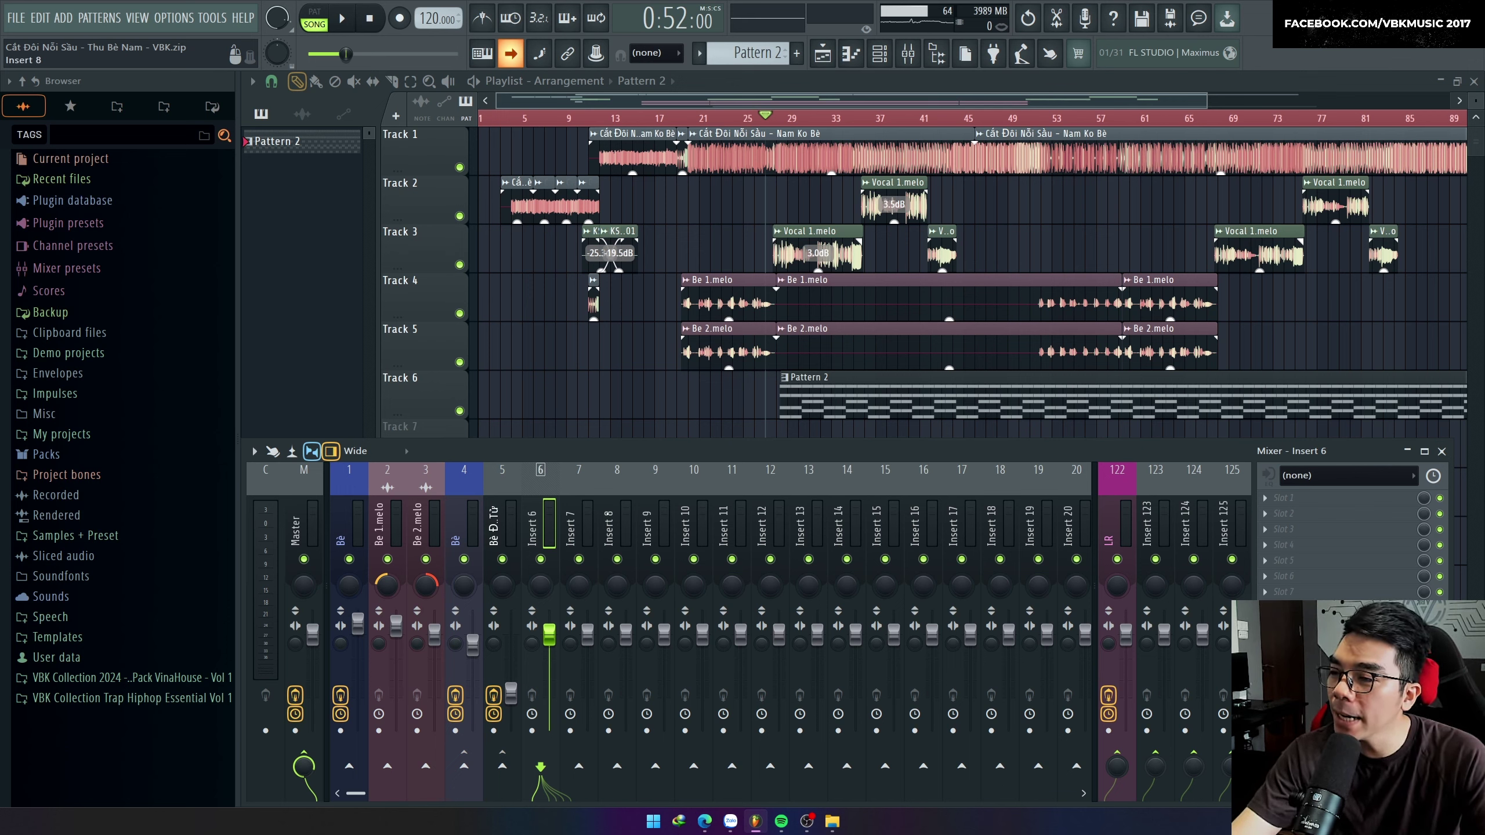
Select the Master mixer track to examine its effect slots, comparing it with the Current track.
{"action": "left_click", "coordinate": [314, 522]}
{"action": "left_click", "coordinate": [268, 528]}
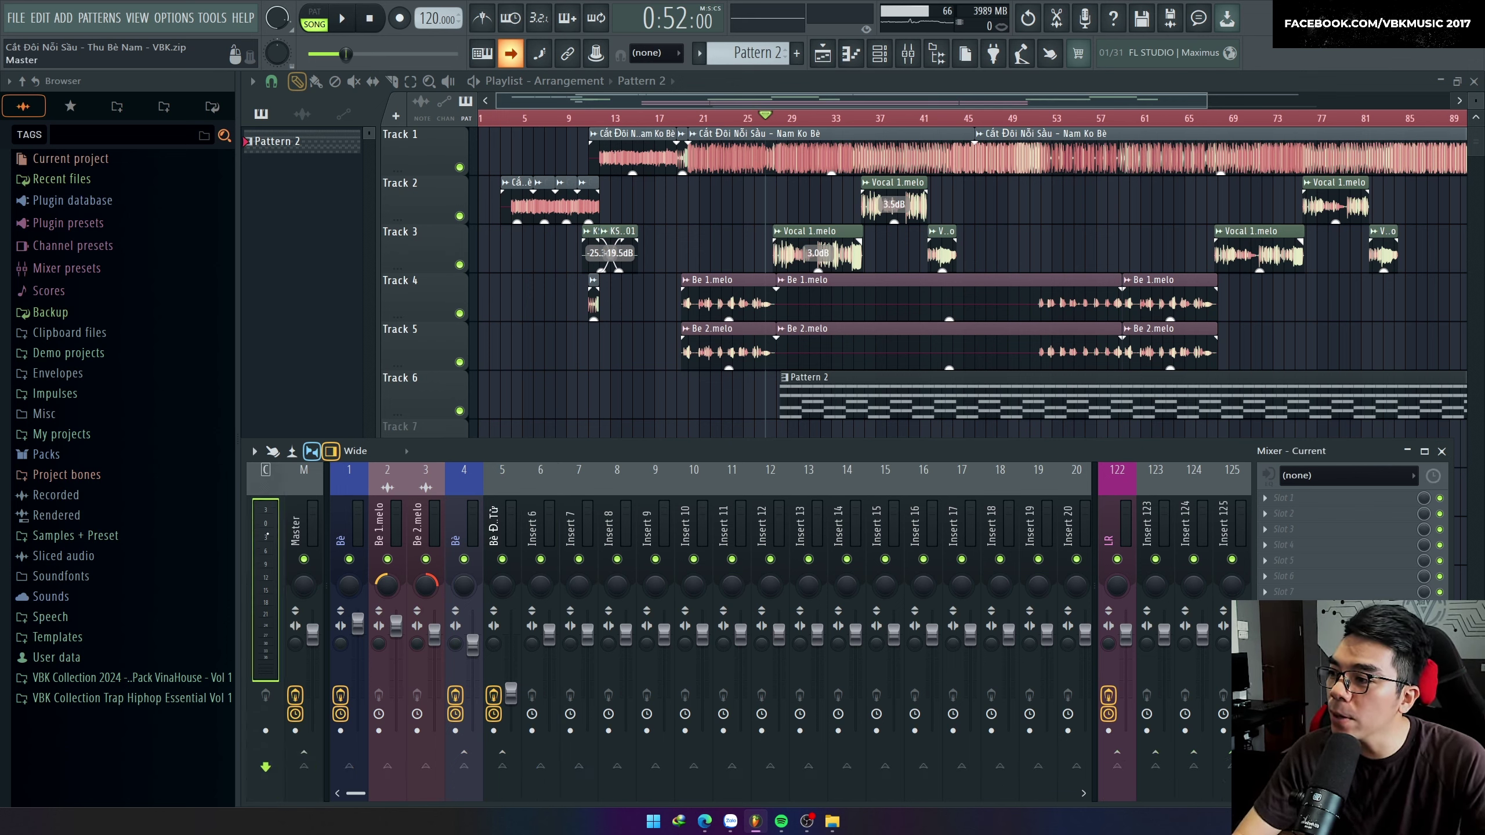
{"action": "left_click", "coordinate": [308, 531]}
{"action": "left_click", "coordinate": [268, 531]}
{"action": "left_click", "coordinate": [309, 531]}
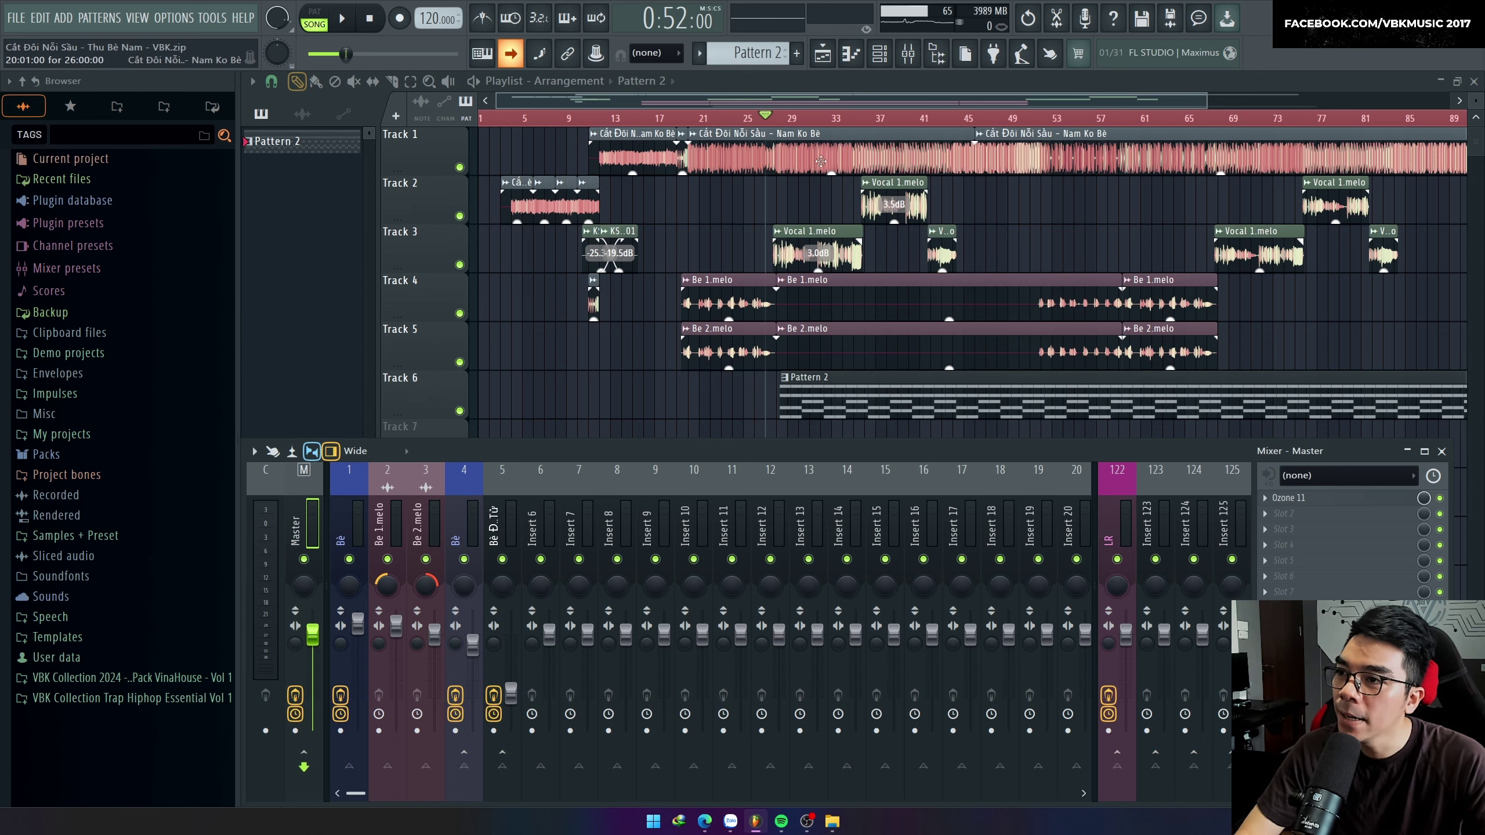
Play the song from bar 28 and examine the levels of the Master, Bè and Bè Điện Tử tracks in the mixer.
{"action": "scroll", "coordinate": [822, 180], "scroll_direction": "up", "scroll_amount": 3}
{"action": "left_click", "coordinate": [738, 119]}
{"action": "key", "text": "F9"}
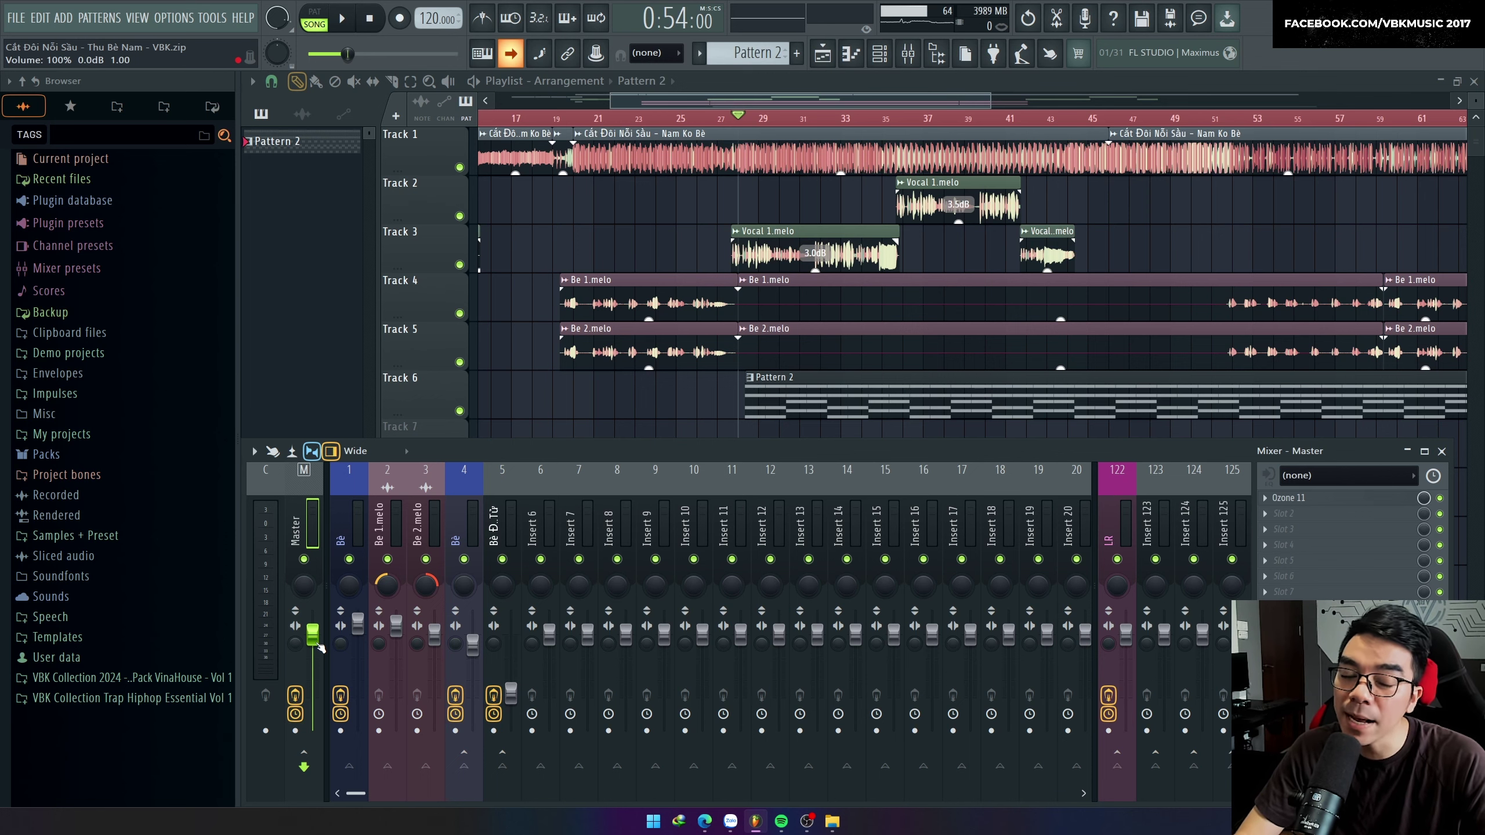
{"action": "key", "text": "space"}
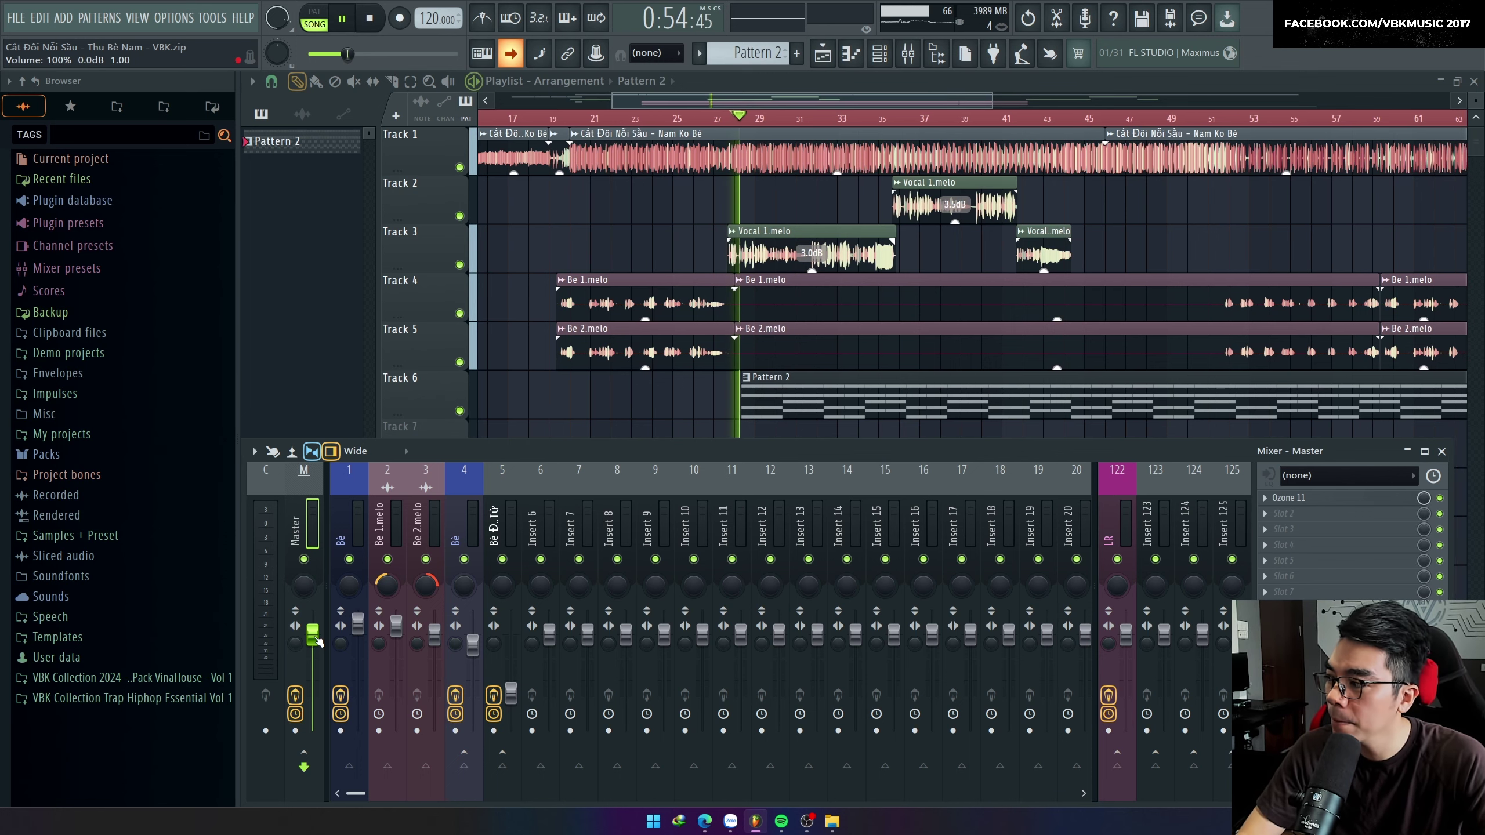
{"action": "mouse_move", "coordinate": [316, 638]}
{"action": "left_mouse_down"}
{"action": "mouse_move", "coordinate": [313, 681]}
{"action": "mouse_move", "coordinate": [313, 641]}
{"action": "left_mouse_up"}
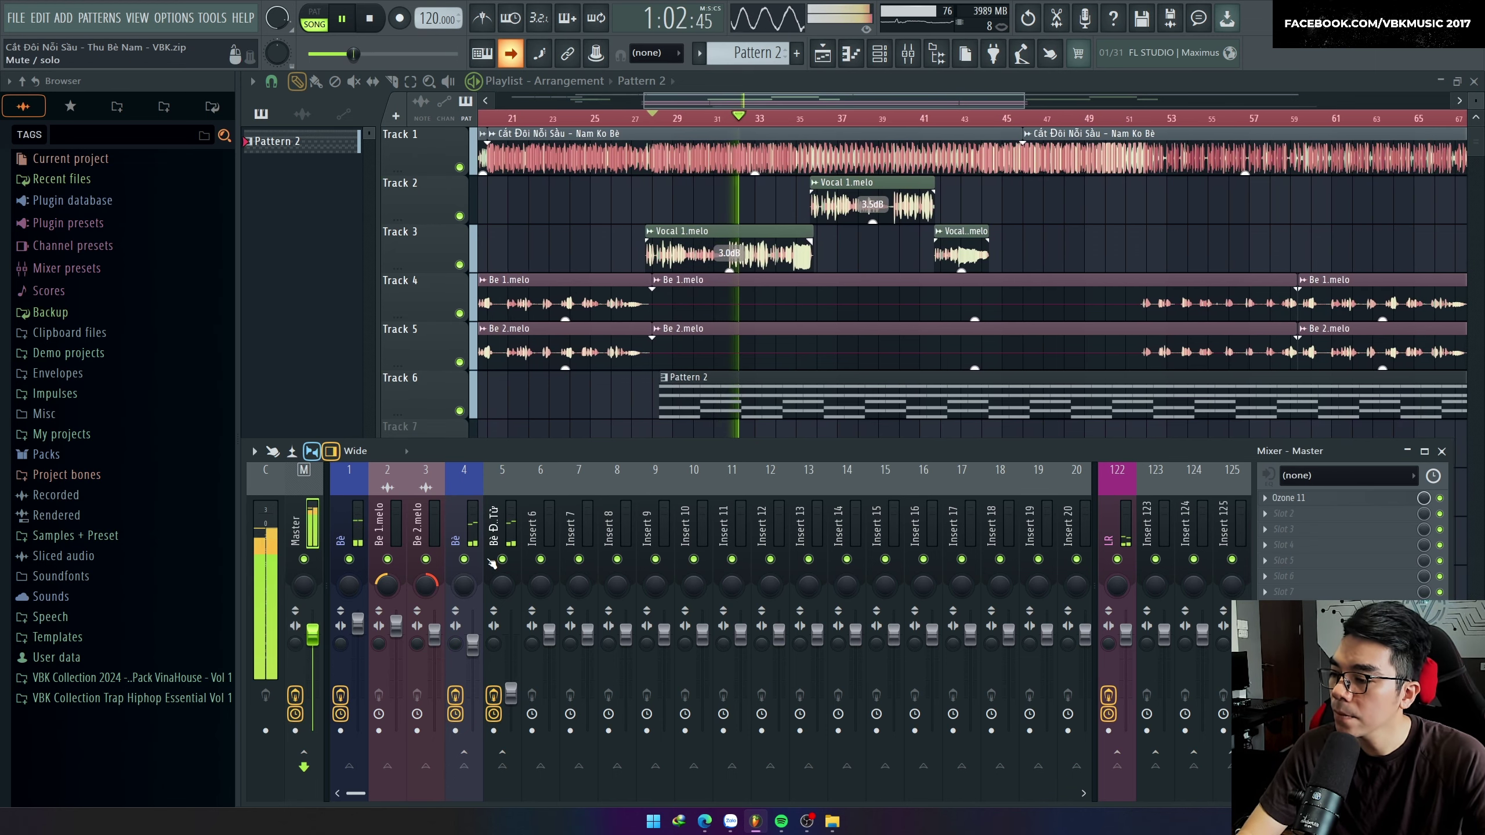
{"action": "key", "text": "F9"}
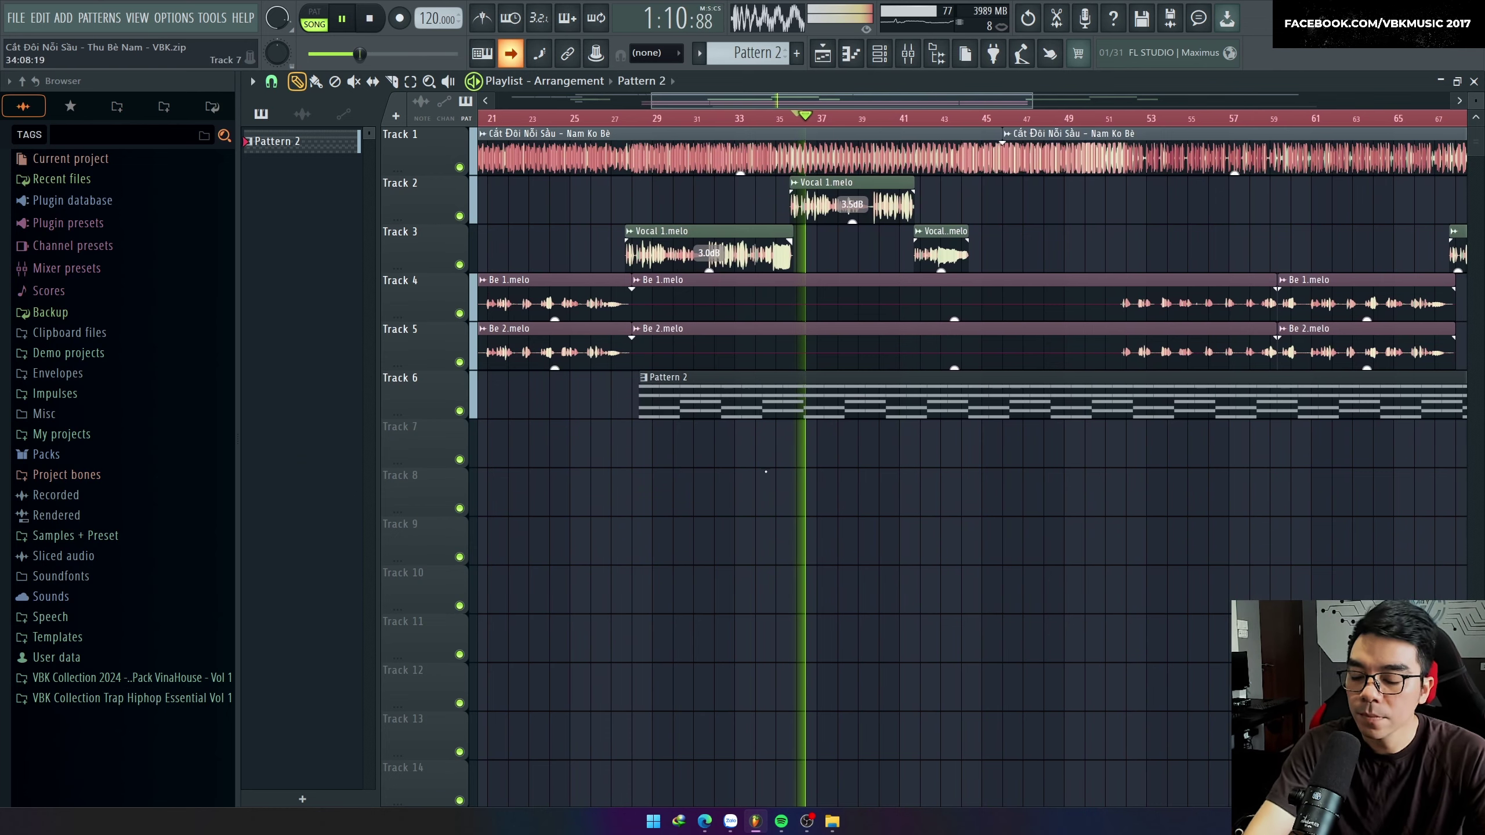
{"action": "key", "text": "F9"}
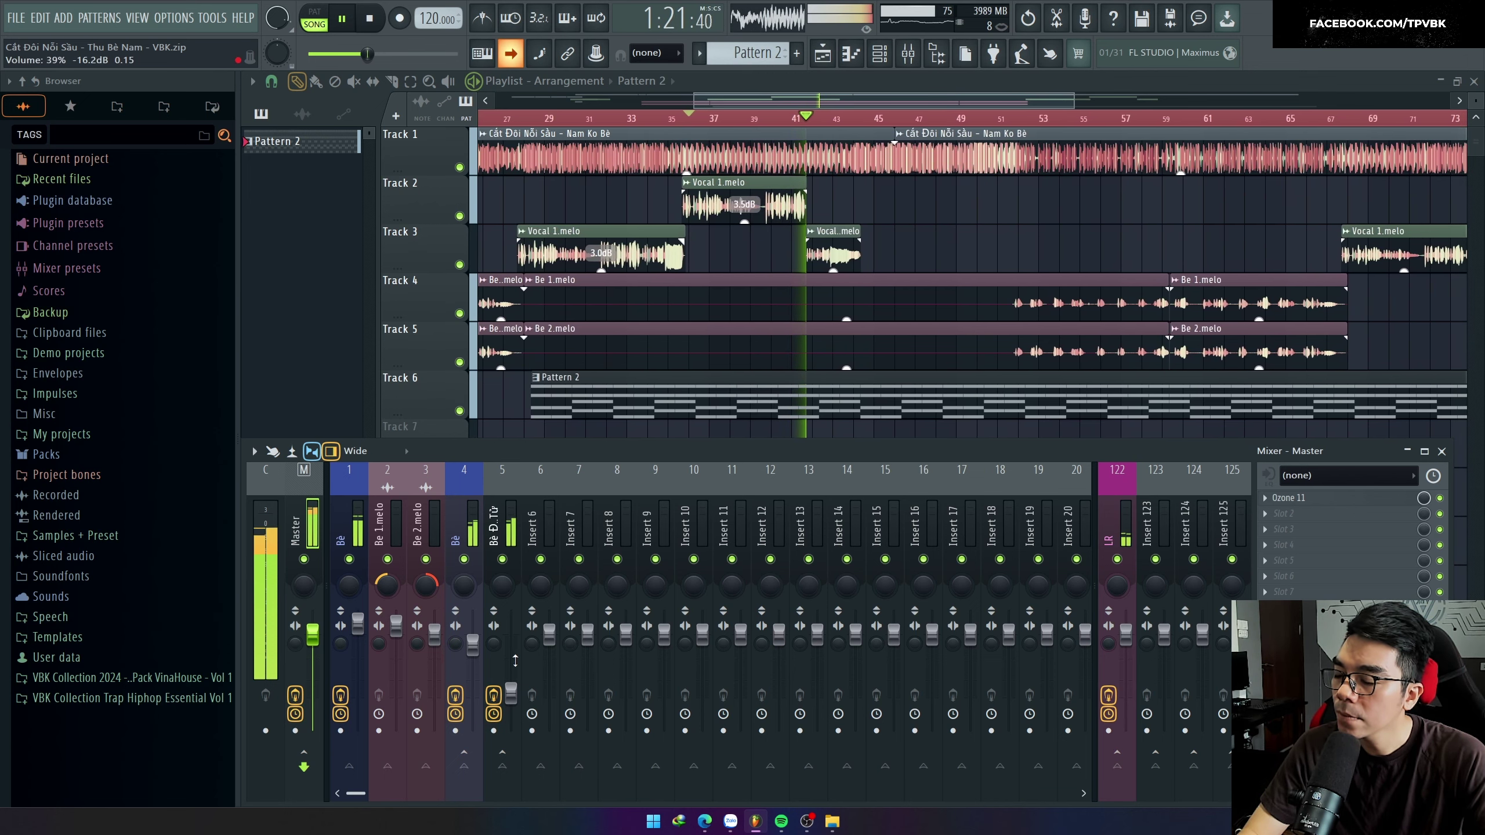
{"action": "key", "text": "space"}
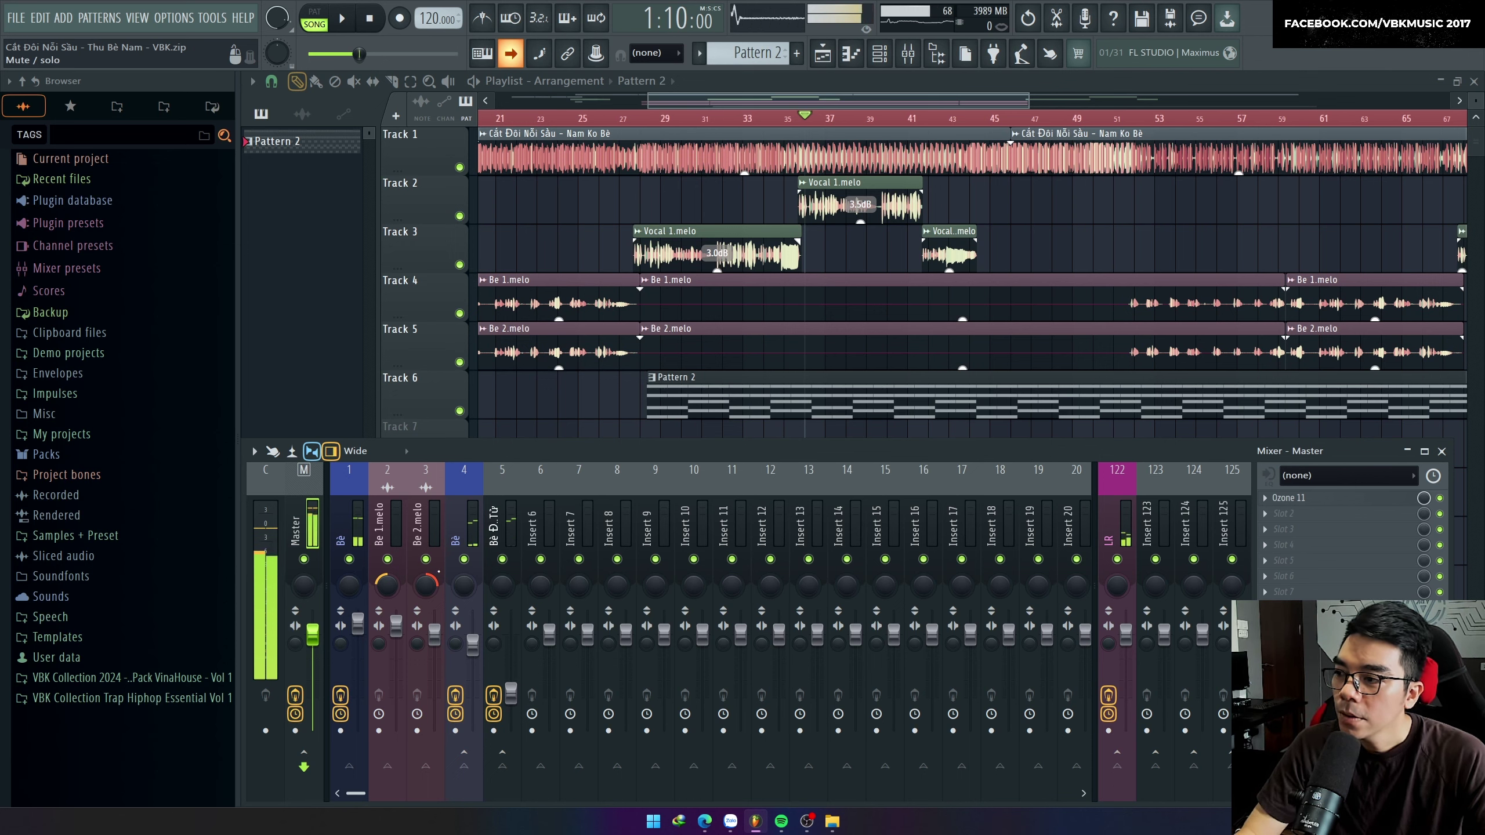
Select the Bè mixer track and examine the channel settings and mixer routing of the Vocal 1.melo clip on Track 3.
{"action": "left_click_drag", "start_coordinate": [351, 518], "coordinate": [18, 498]}
{"action": "left_click_drag", "start_coordinate": [359, 525], "coordinate": [1, 537]}
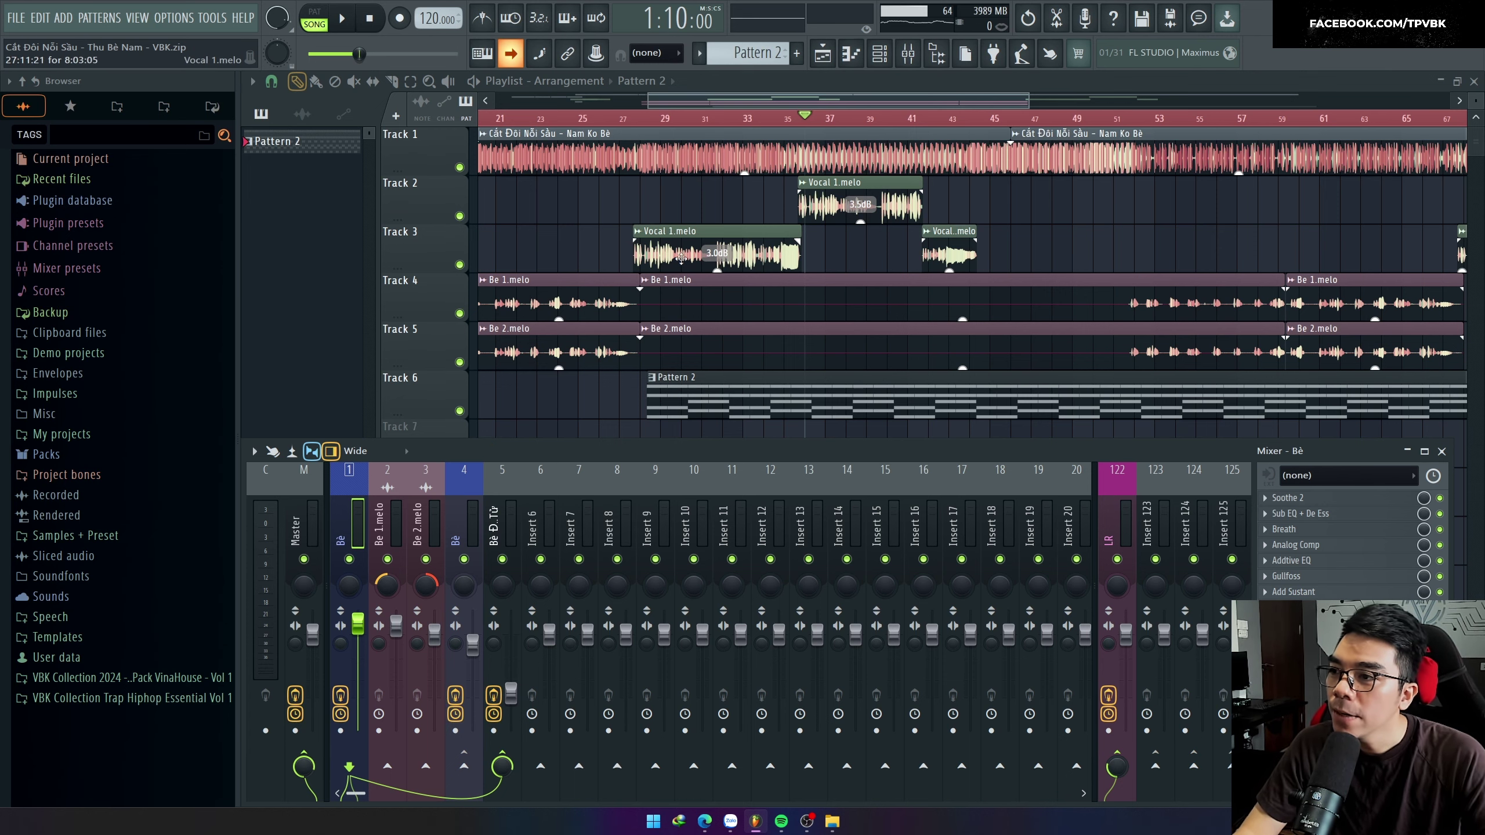
{"action": "key", "text": "F9"}
{"action": "double_click", "coordinate": [725, 252]}
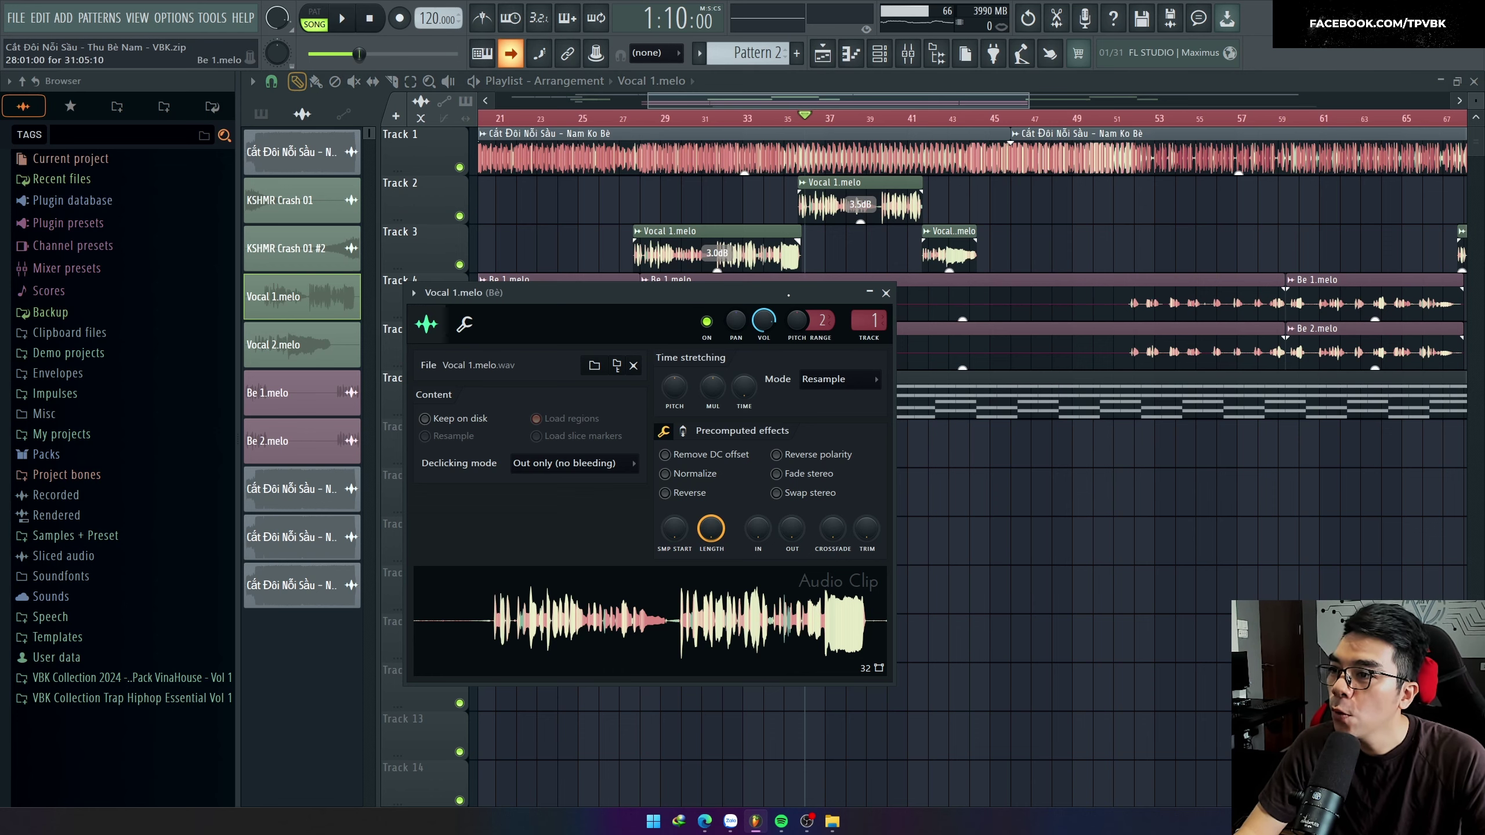
{"action": "left_click", "coordinate": [886, 293]}
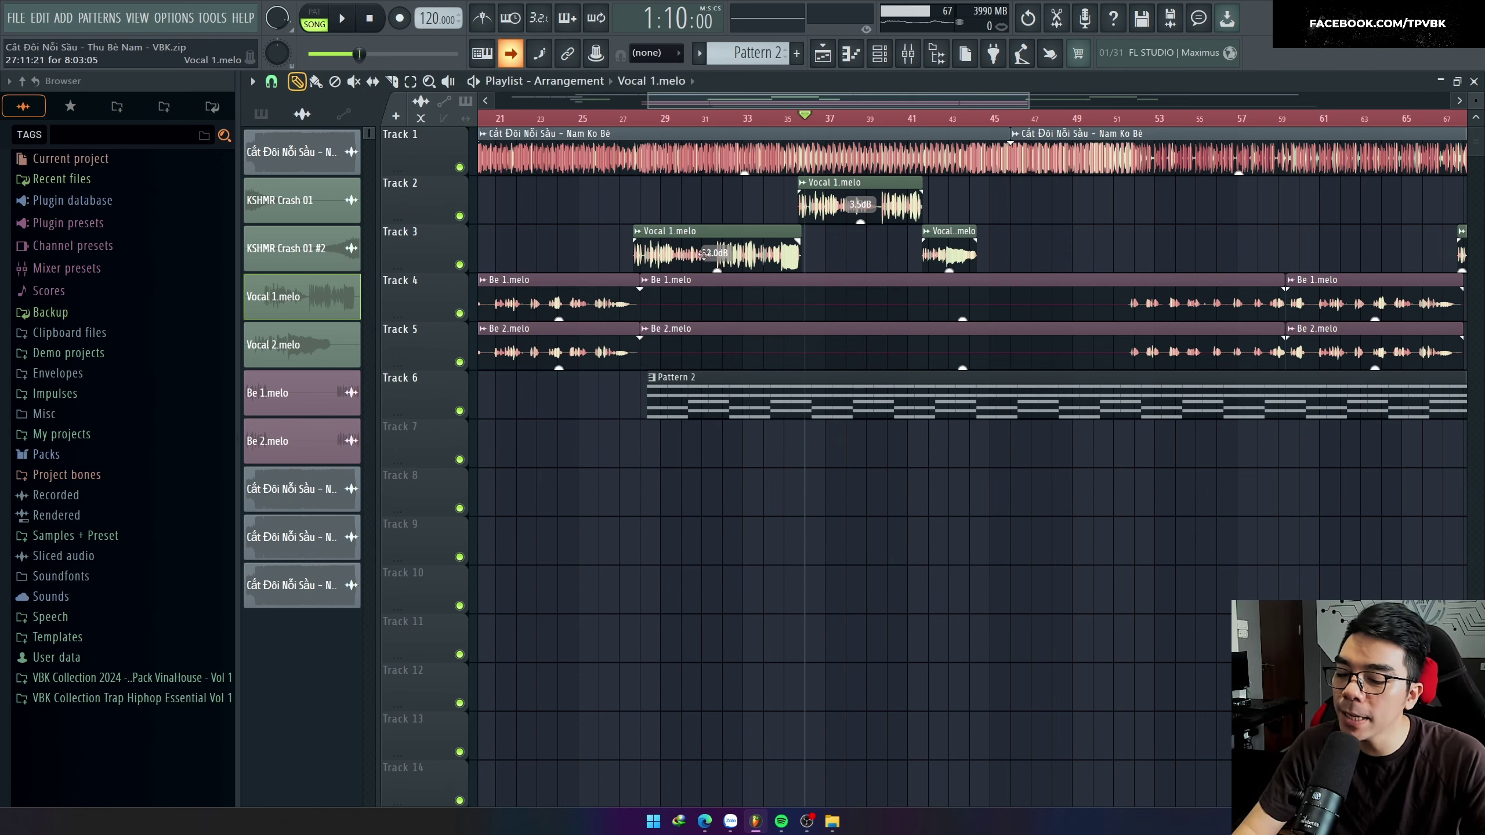
{"action": "scroll", "coordinate": [703, 253], "scroll_direction": "up", "scroll_amount": 2}
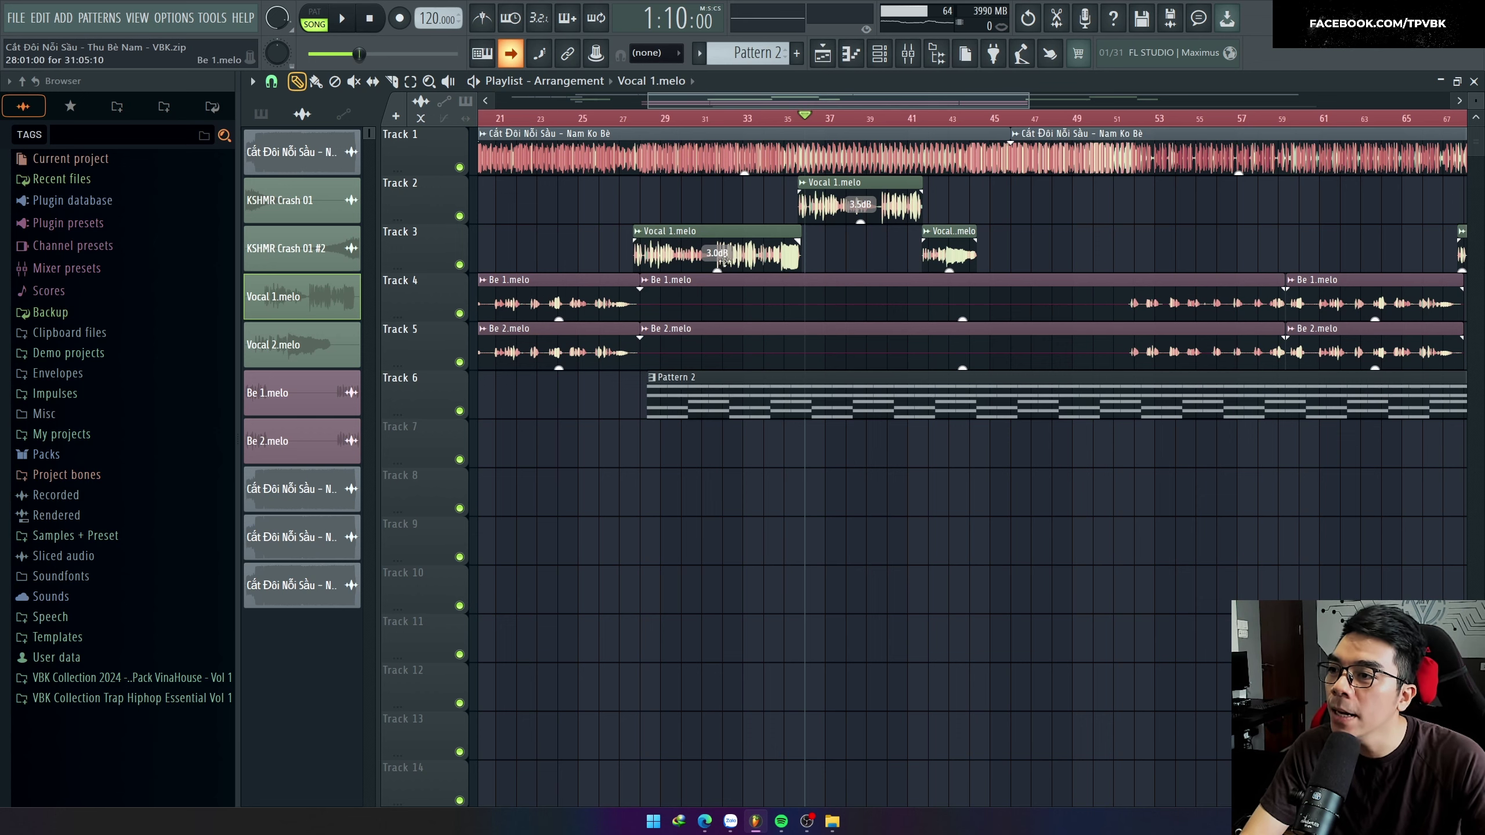
{"action": "double_click", "coordinate": [700, 242]}
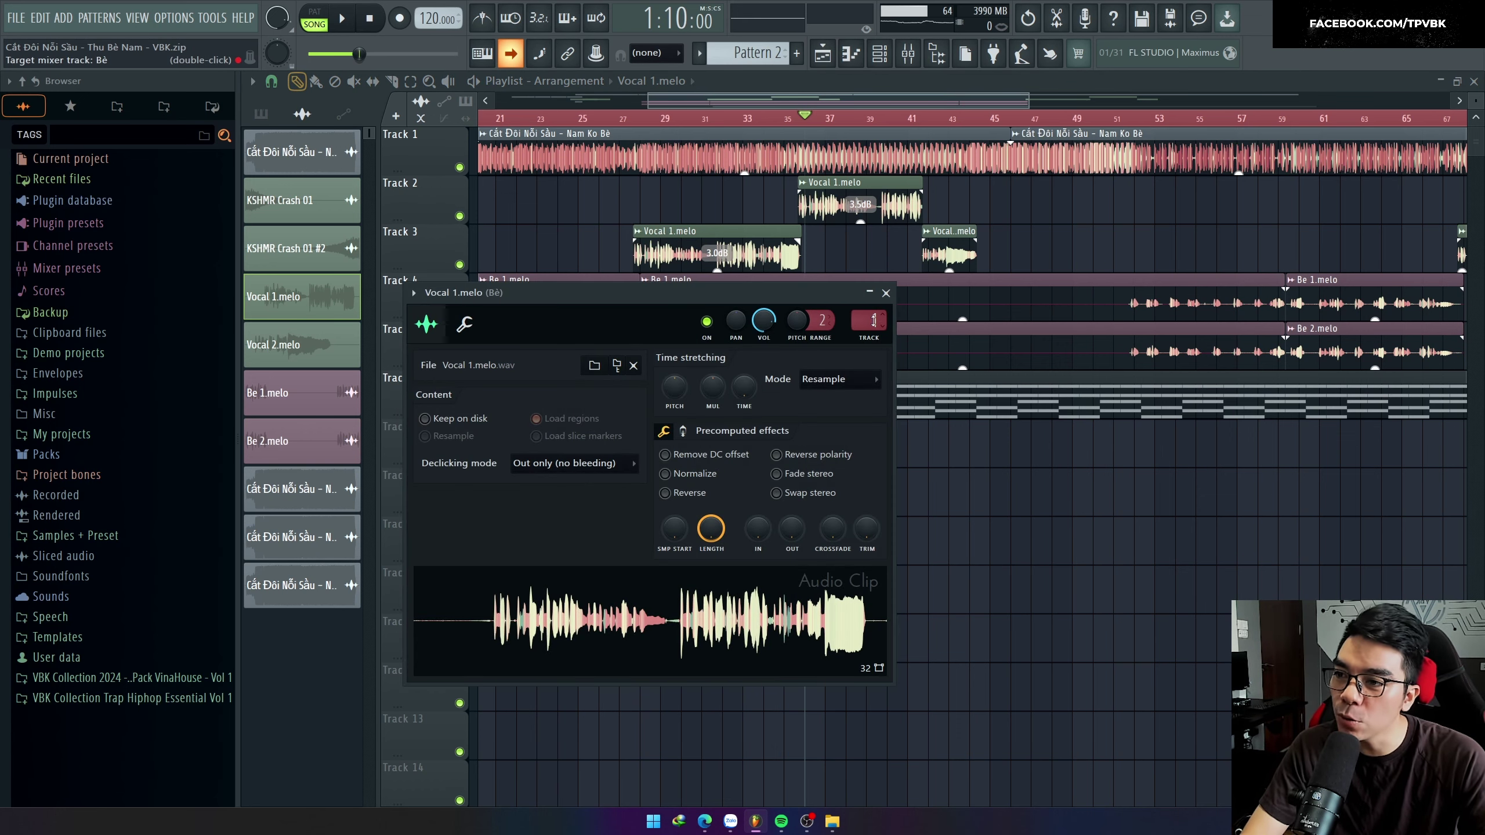
{"action": "left_click", "coordinate": [886, 292]}
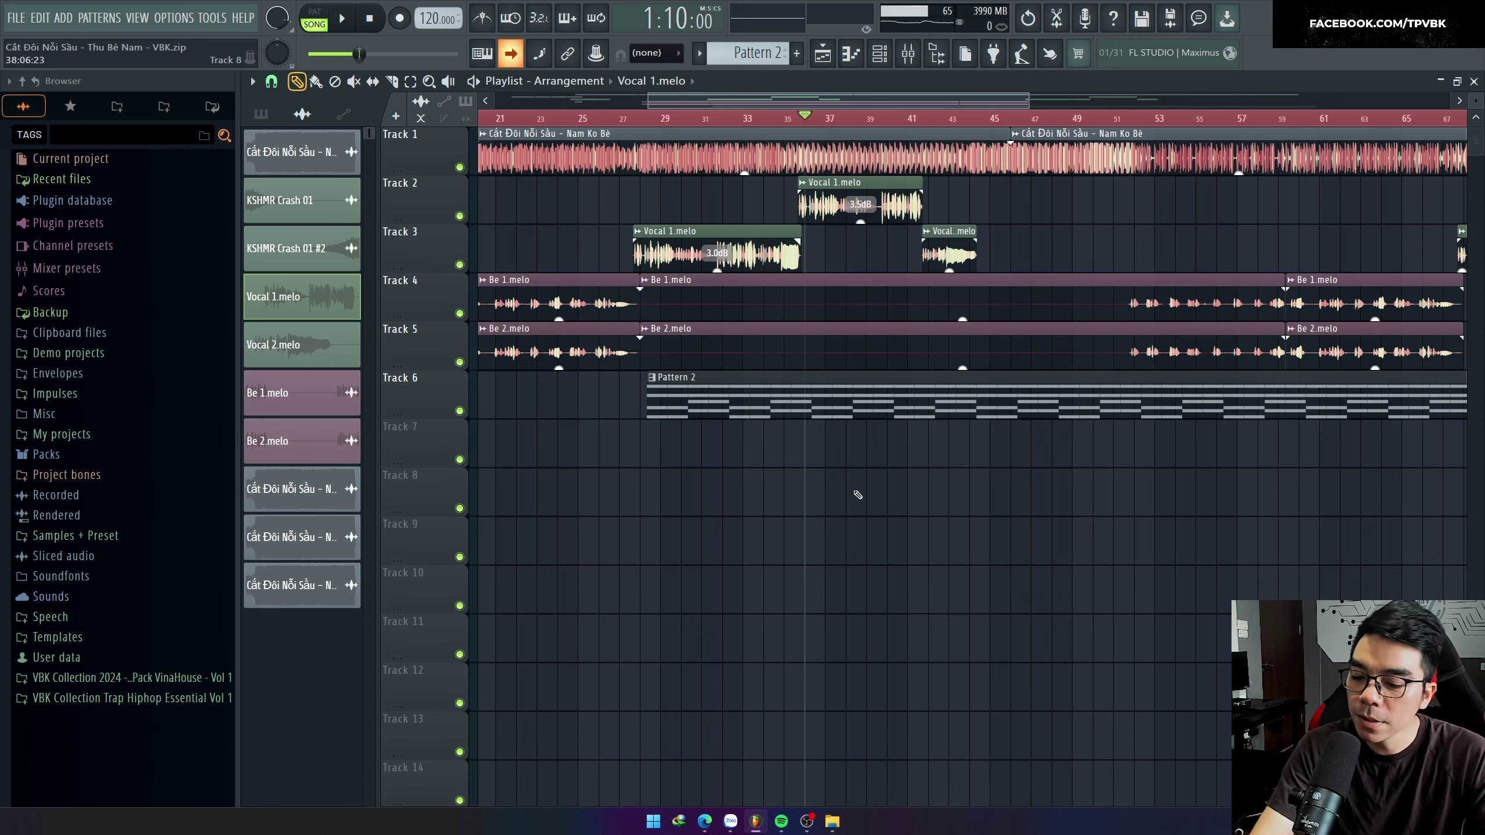
Play the song from bar 28 and set the Bè mixer track's volume to 100% (0.0 dB).
{"action": "key", "text": "F9"}
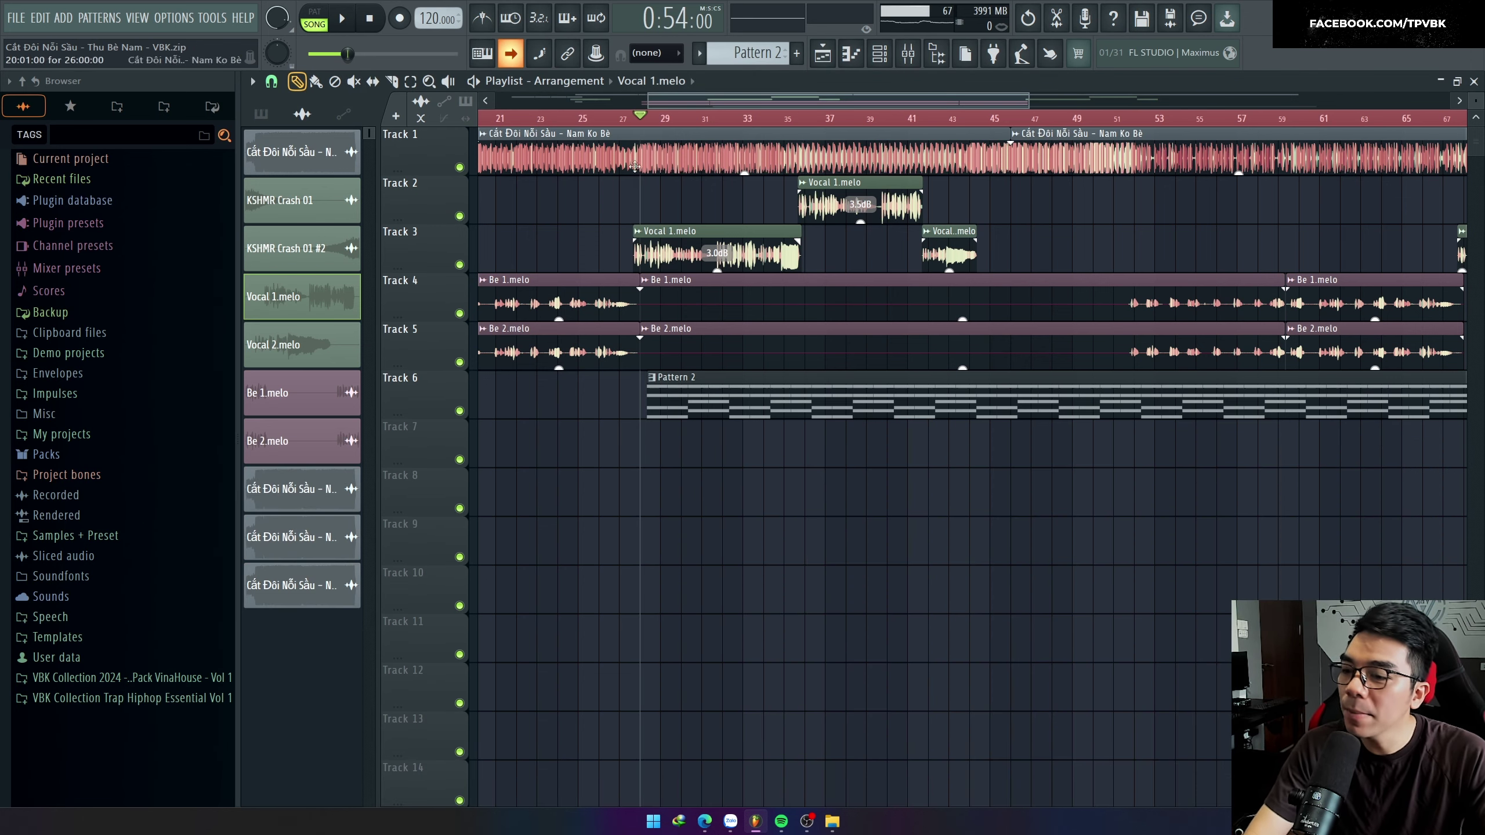
{"action": "key", "text": "F9"}
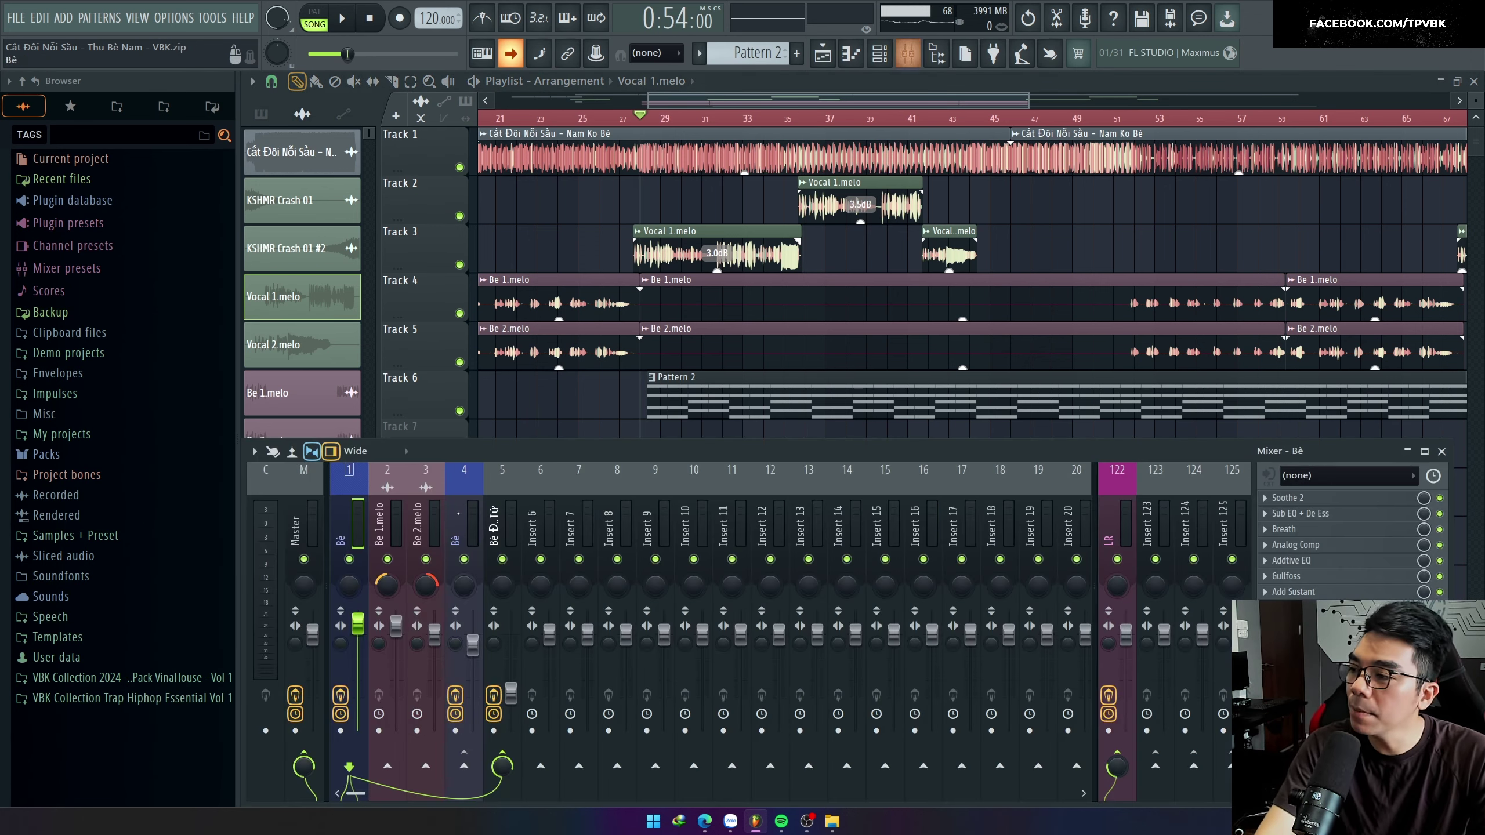
{"action": "key", "text": "space"}
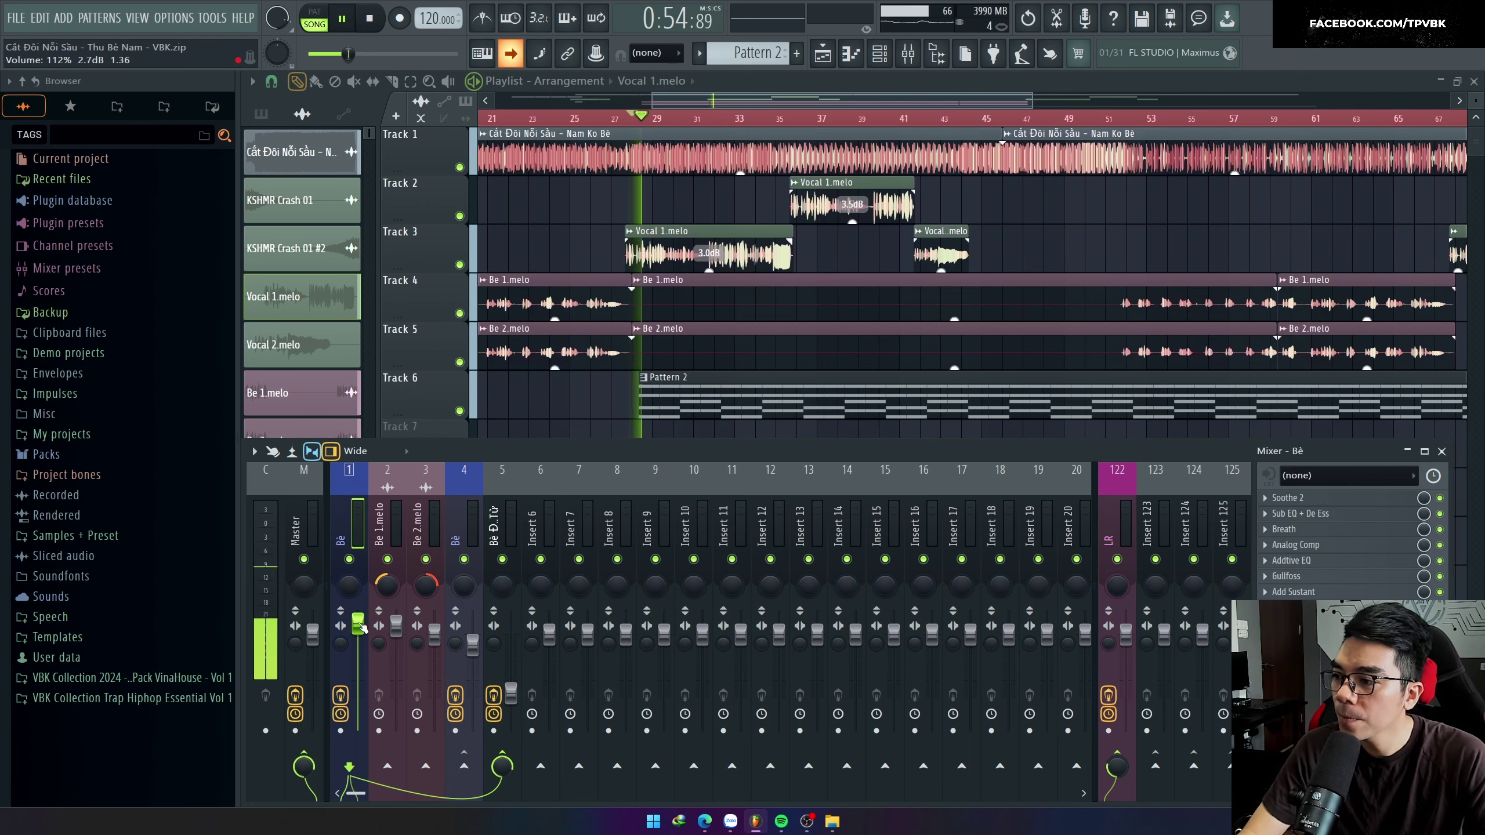
{"action": "left_click_drag", "start_coordinate": [362, 629], "coordinate": [361, 635]}
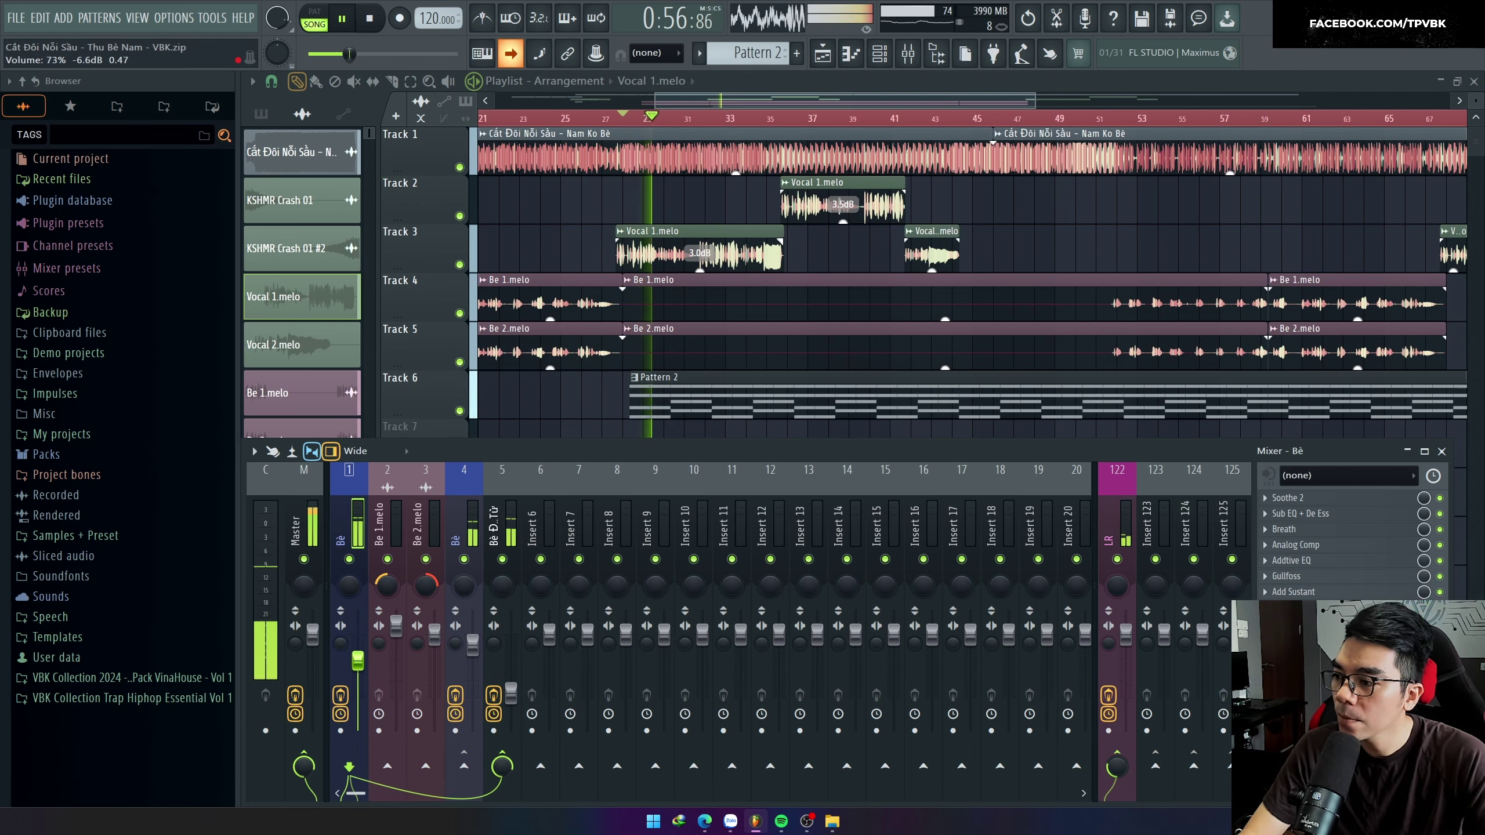
{"action": "mouse_move", "coordinate": [358, 636]}
{"action": "left_mouse_down"}
{"action": "mouse_move", "coordinate": [358, 716]}
{"action": "mouse_move", "coordinate": [357, 611]}
{"action": "mouse_move", "coordinate": [357, 634]}
{"action": "left_mouse_up"}
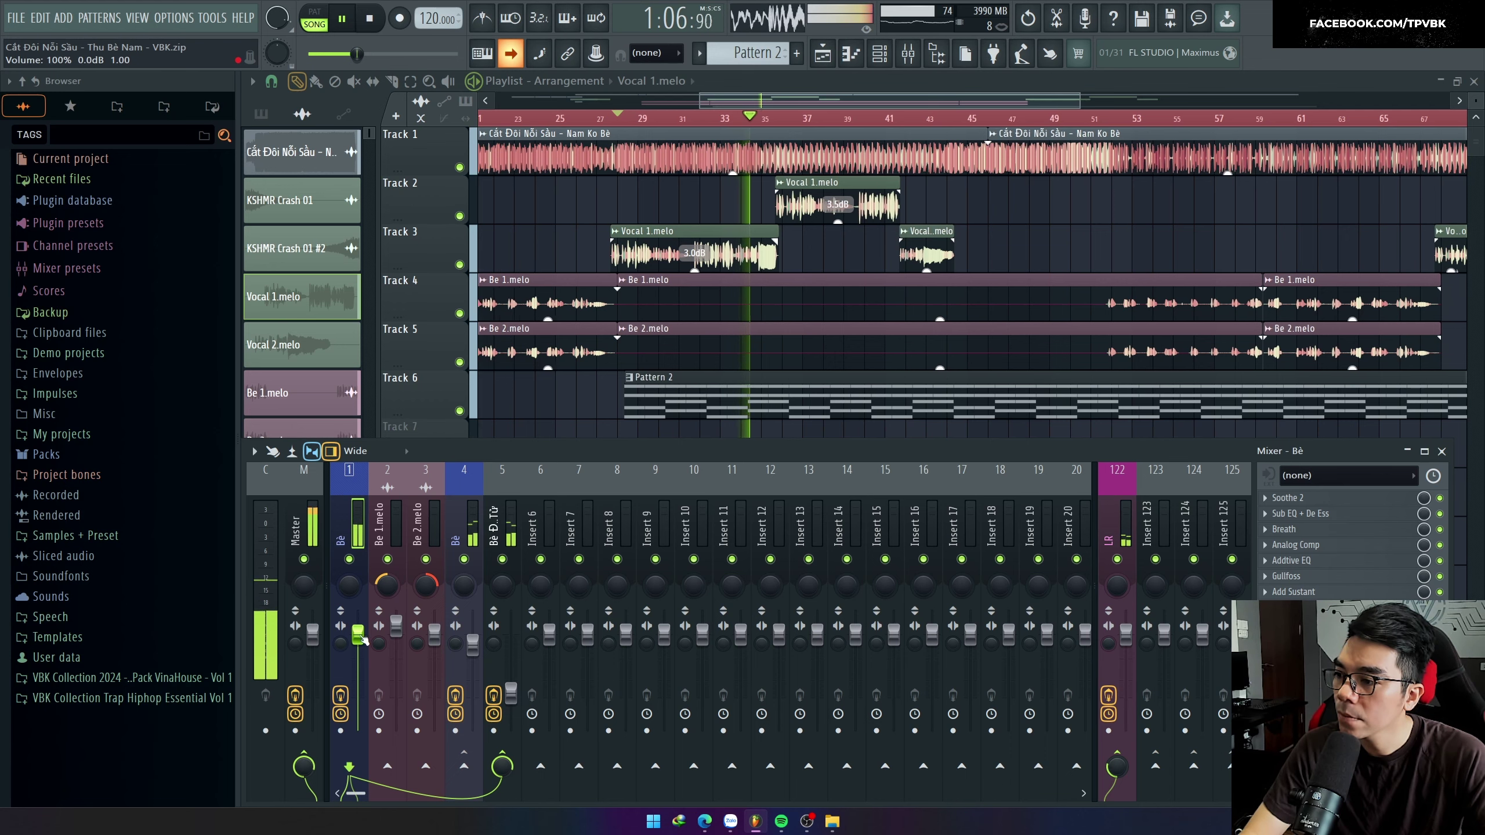
Set the Bè Điện Tử mixer track's volume to about 36% (-17.2 dB), stop playback and select the Bè track.
{"action": "mouse_move", "coordinate": [511, 691]}
{"action": "left_mouse_down"}
{"action": "mouse_move", "coordinate": [510, 664]}
{"action": "mouse_move", "coordinate": [511, 695]}
{"action": "left_mouse_up"}
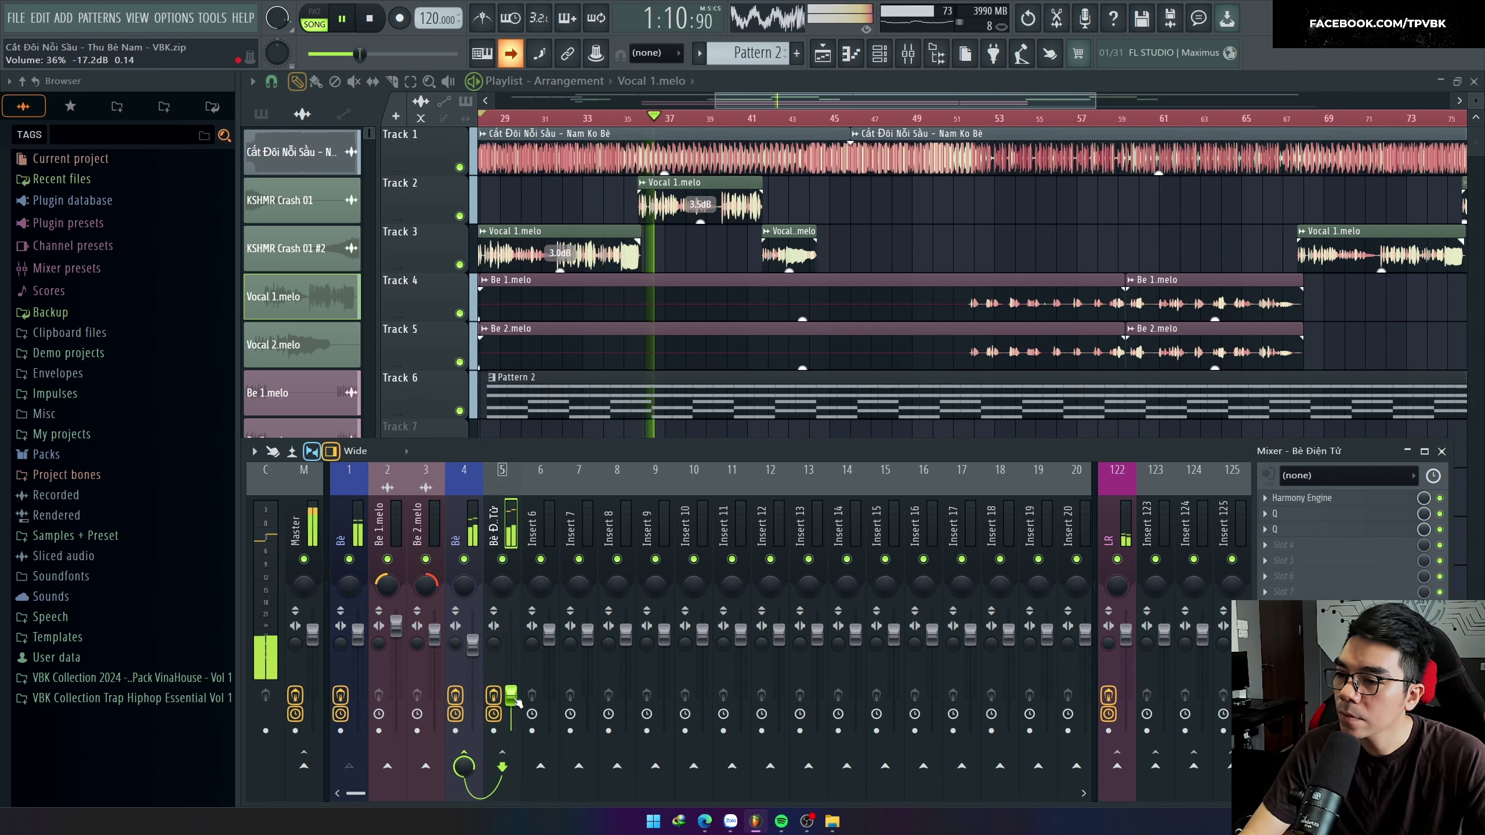
{"action": "key", "text": "space"}
{"action": "scroll", "coordinate": [601, 387], "scroll_direction": "up", "scroll_amount": 3}
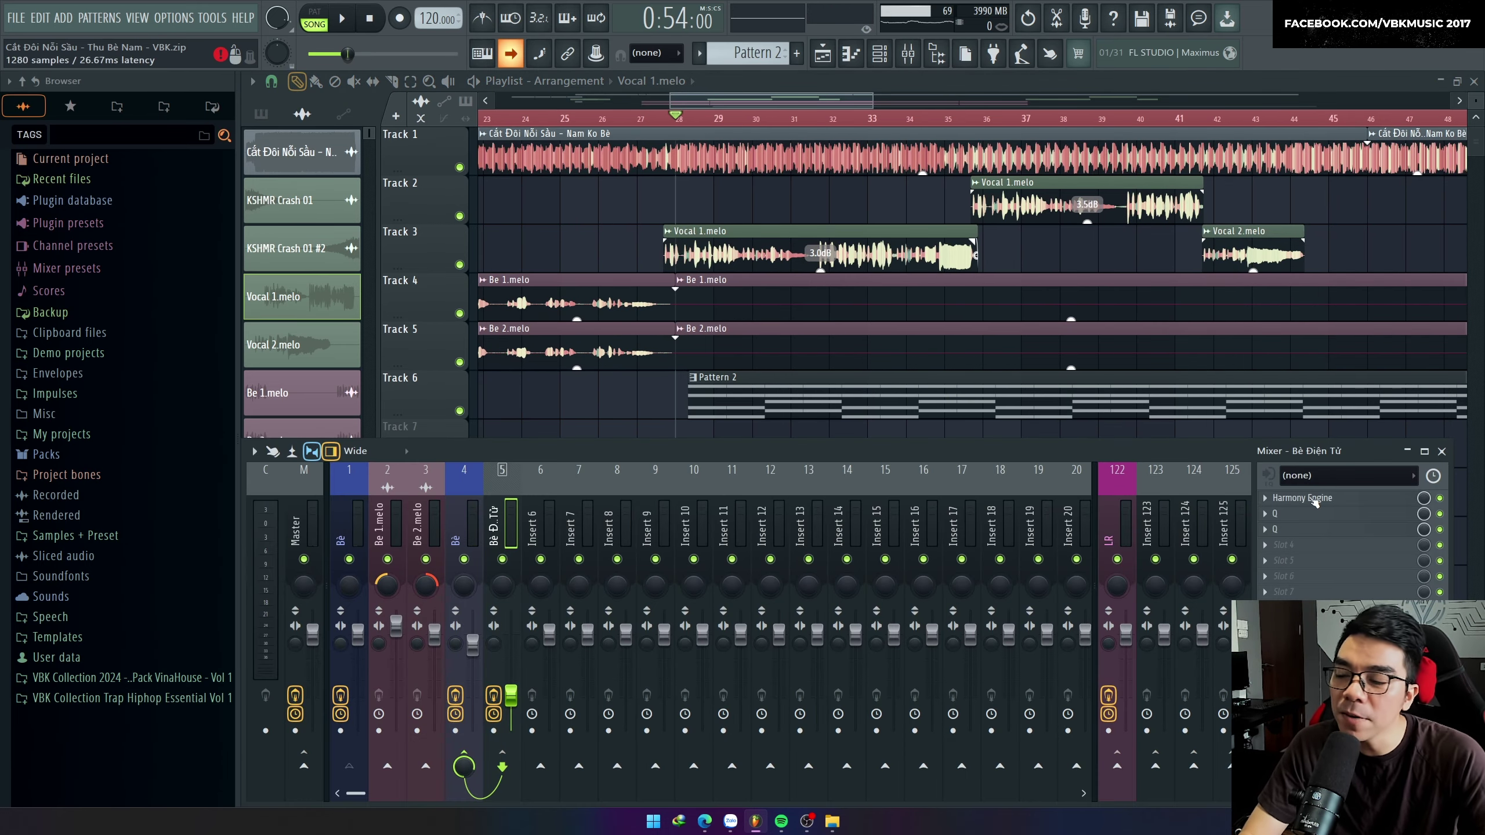
{"action": "left_click", "coordinate": [350, 527]}
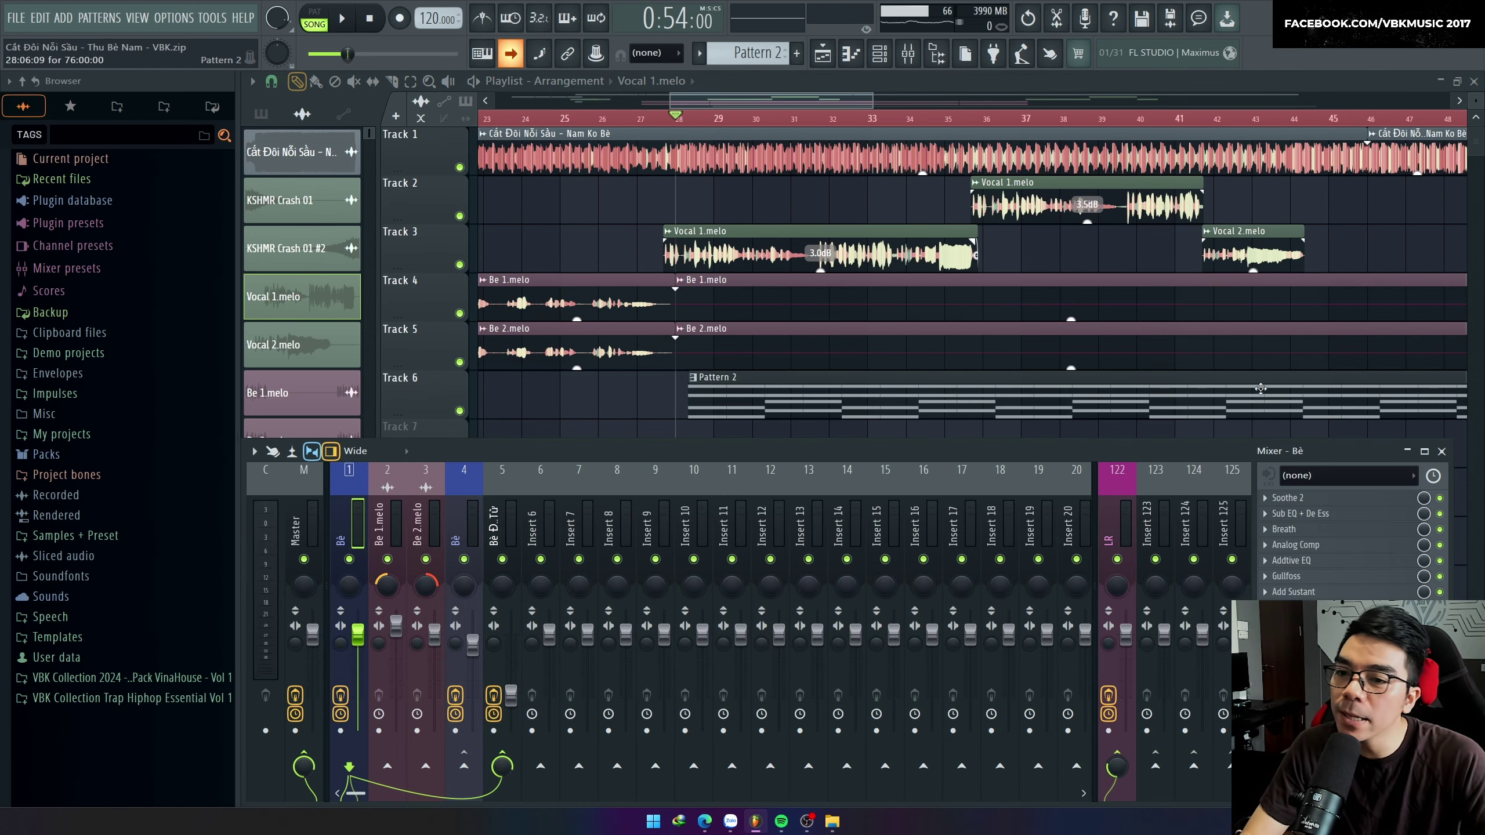
Solo Track 3 in the playlist and reset the Bè mixer track 1 to its default state, clearing its name and effects.
{"action": "right_click", "coordinate": [460, 264]}
{"action": "key", "text": "F9"}
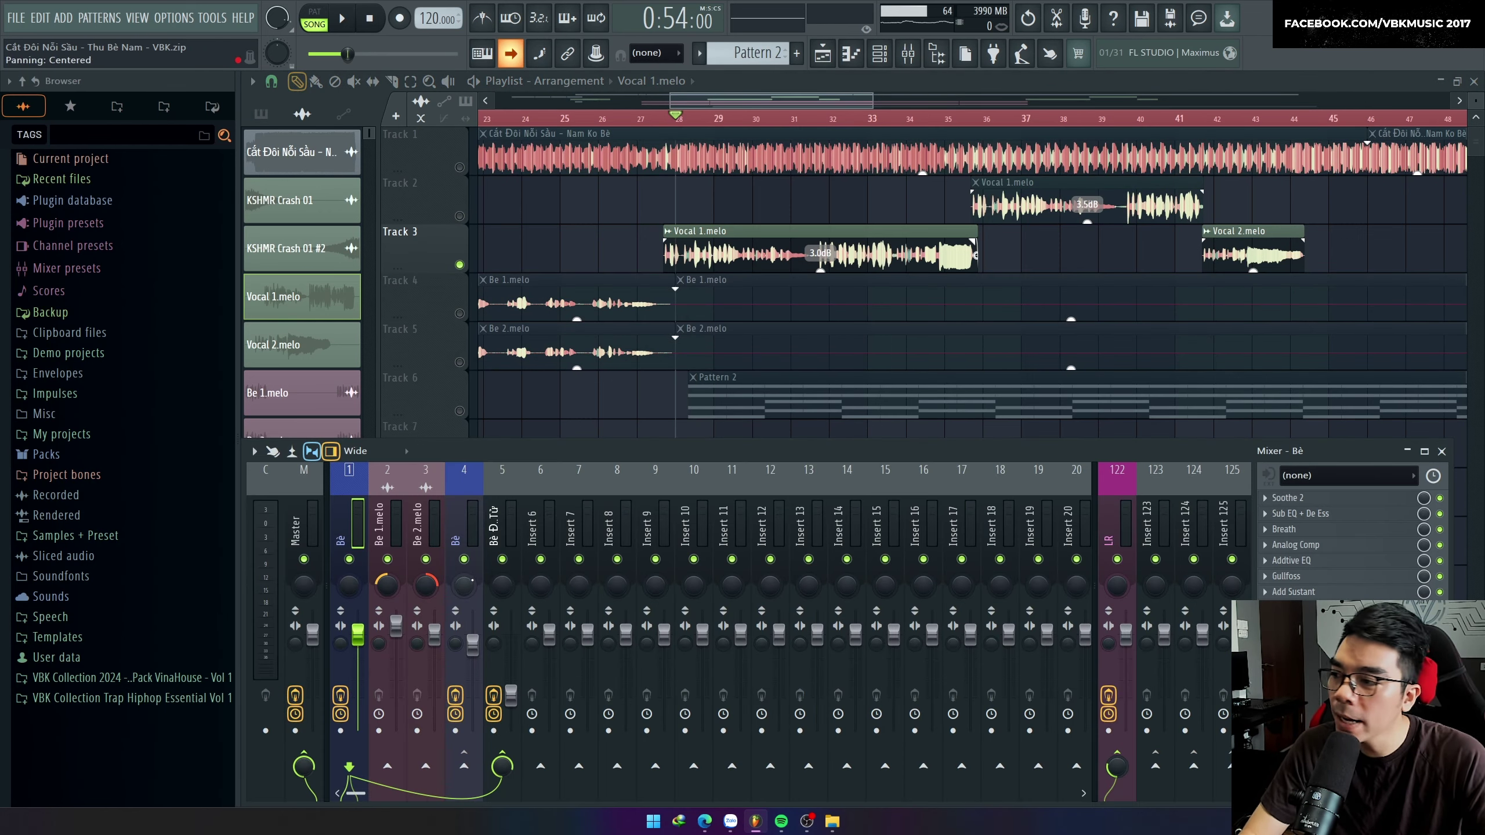
{"action": "right_click", "coordinate": [365, 527]}
{"action": "mouse_move", "coordinate": [445, 533]}
{"action": "left_click", "coordinate": [576, 533]}
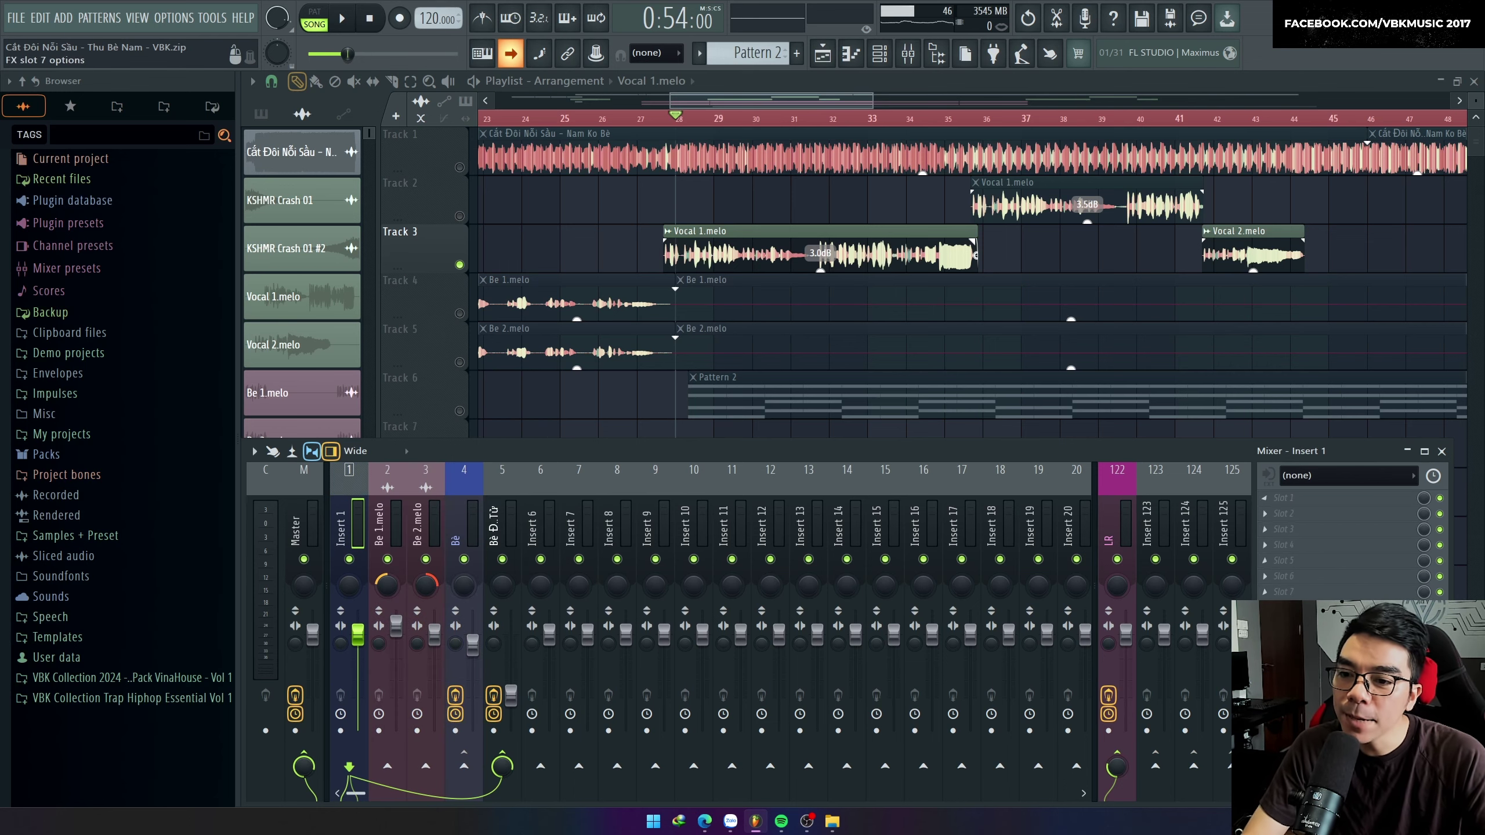
Check the Vocal 1.melo clip's mixer routing and add Fruity Parametric EQ 2 to the first effect slot of Insert 1.
{"action": "double_click", "coordinate": [739, 253]}
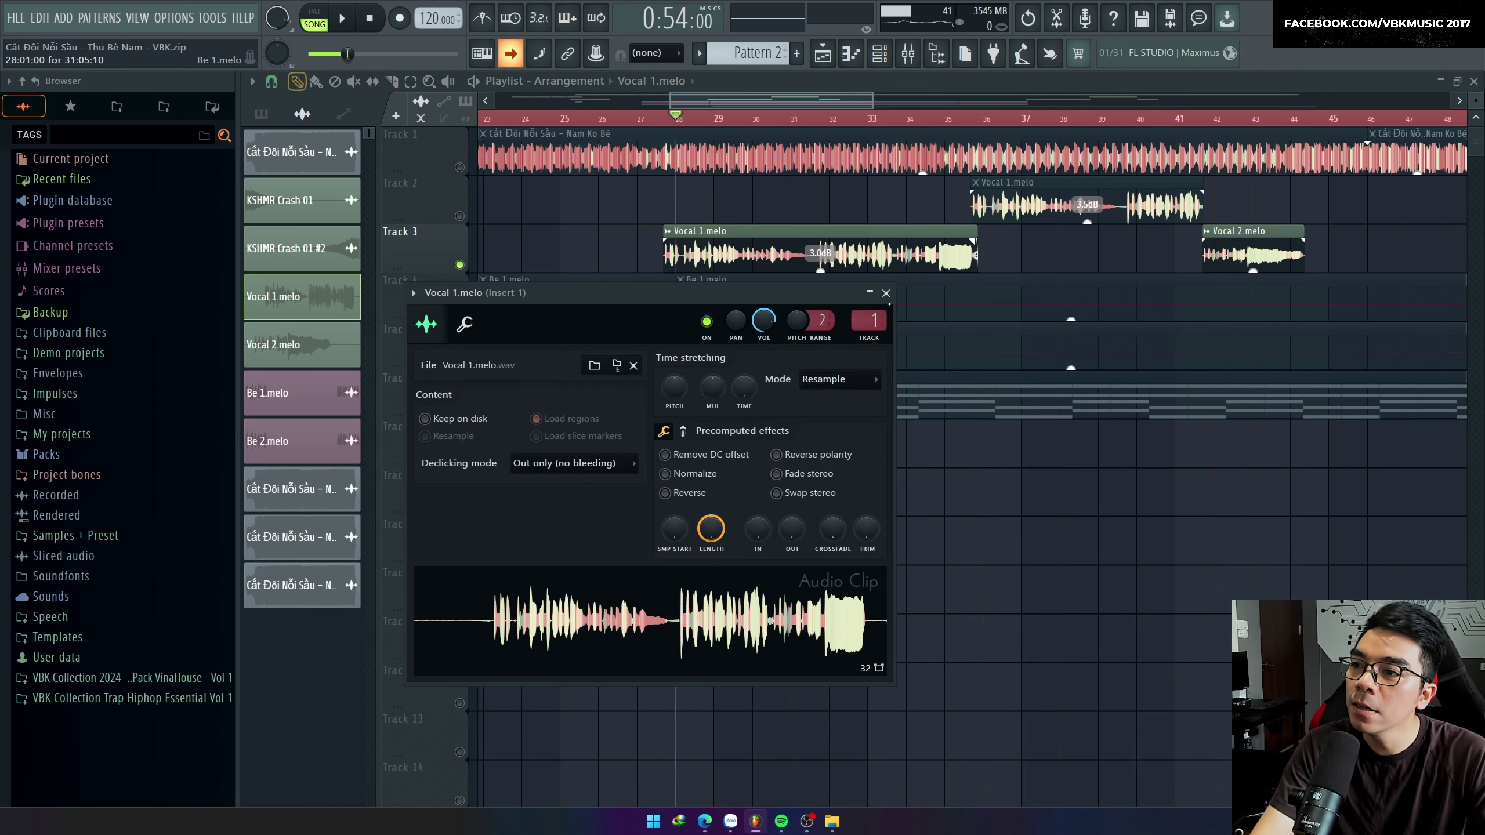
{"action": "key", "text": "F9"}
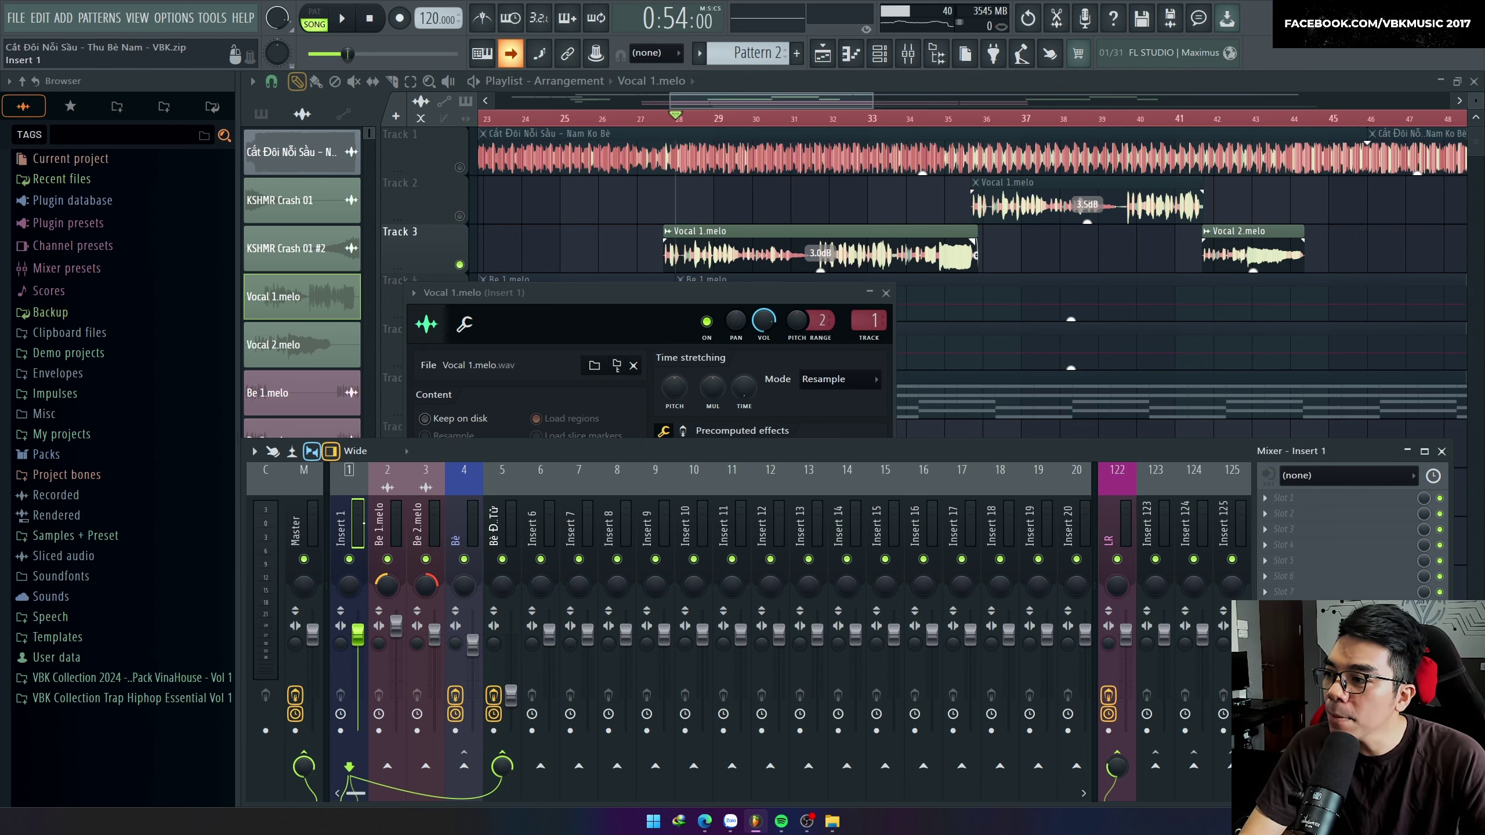
{"action": "left_click", "coordinate": [1294, 504]}
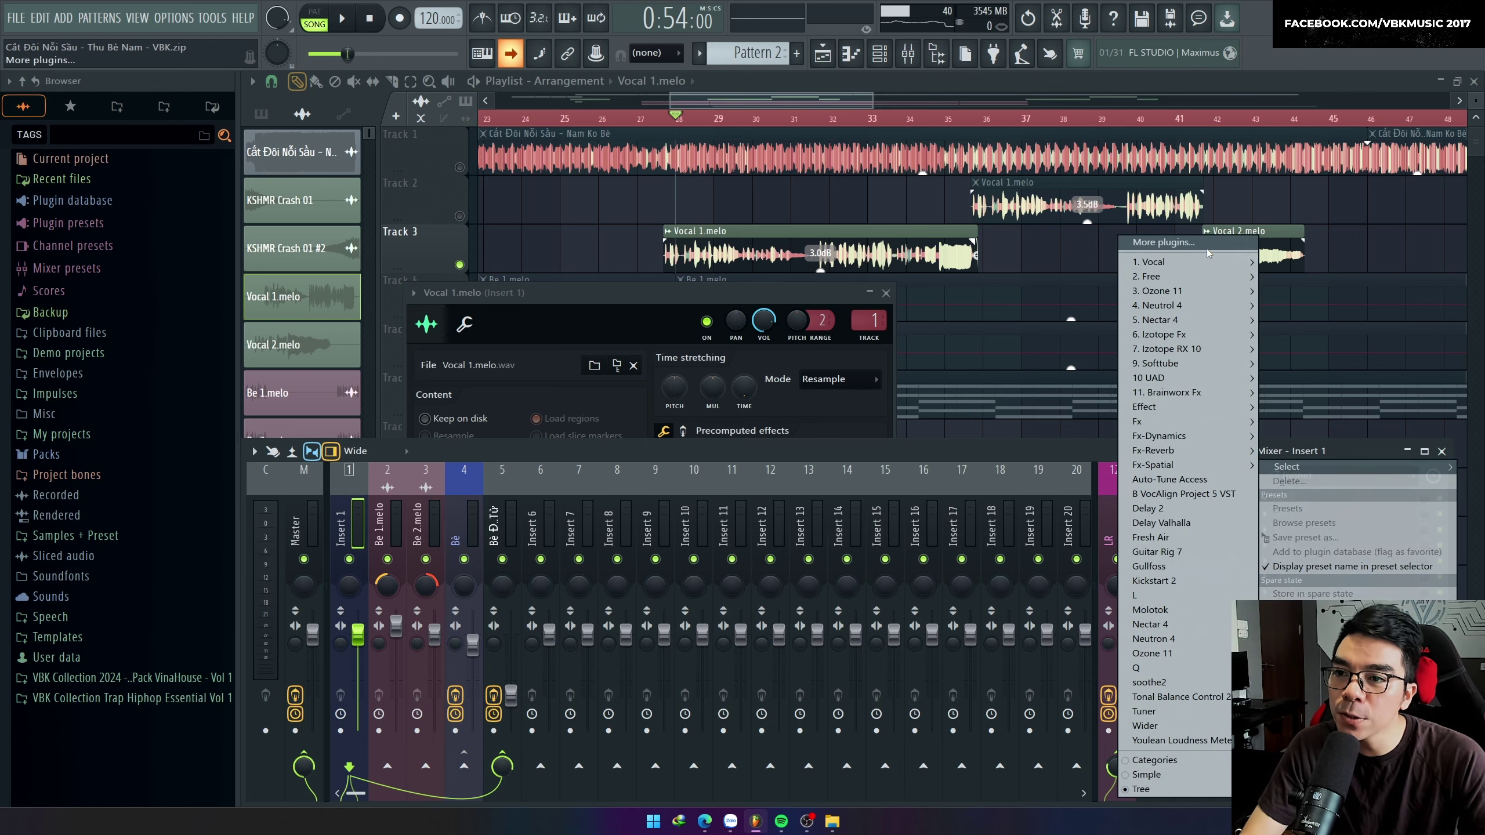
{"action": "left_click", "coordinate": [1187, 245]}
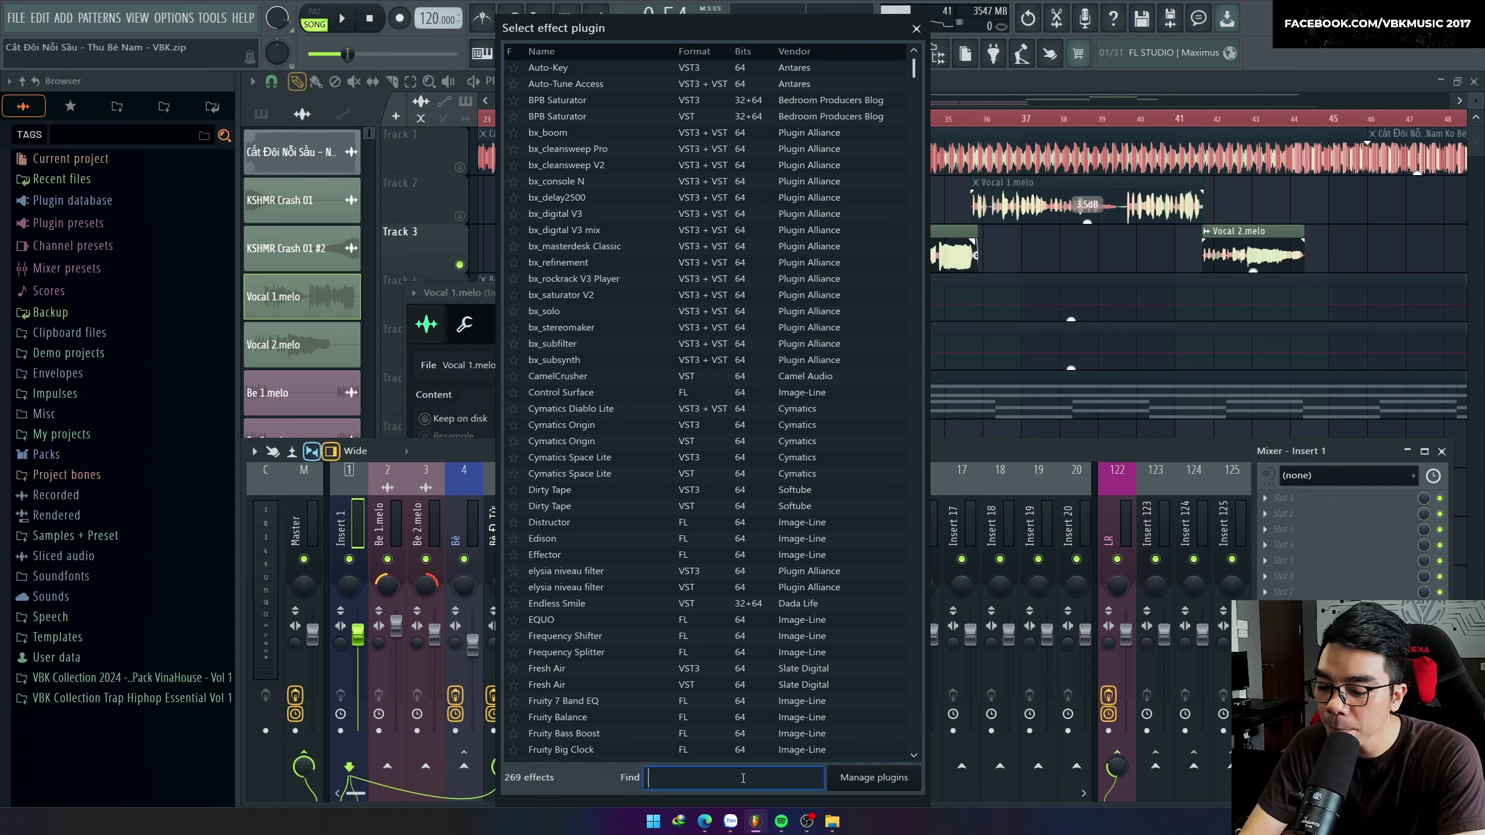
{"action": "type", "text": "pa"}
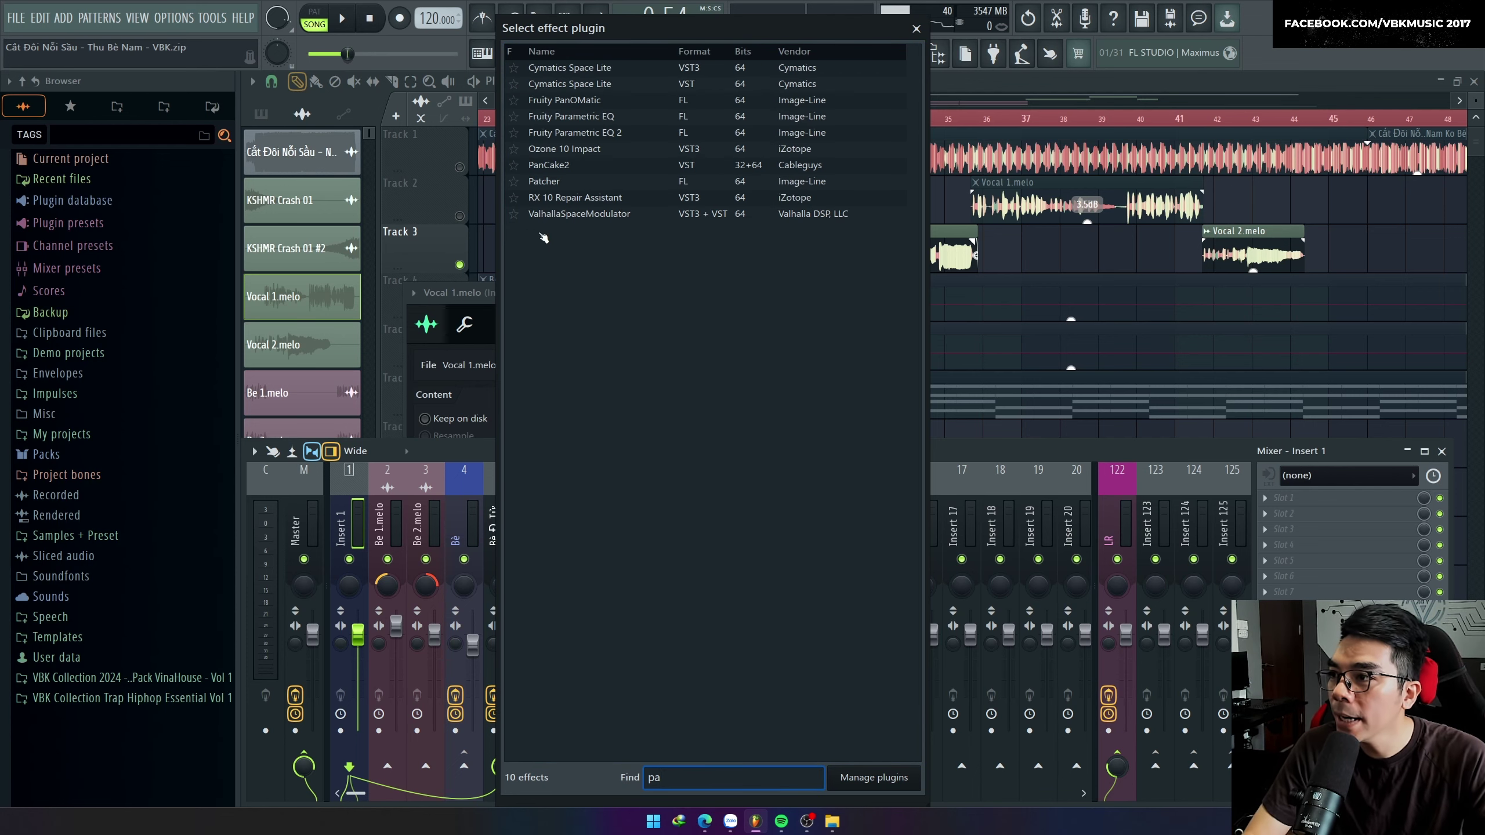
{"action": "left_click", "coordinate": [608, 134]}
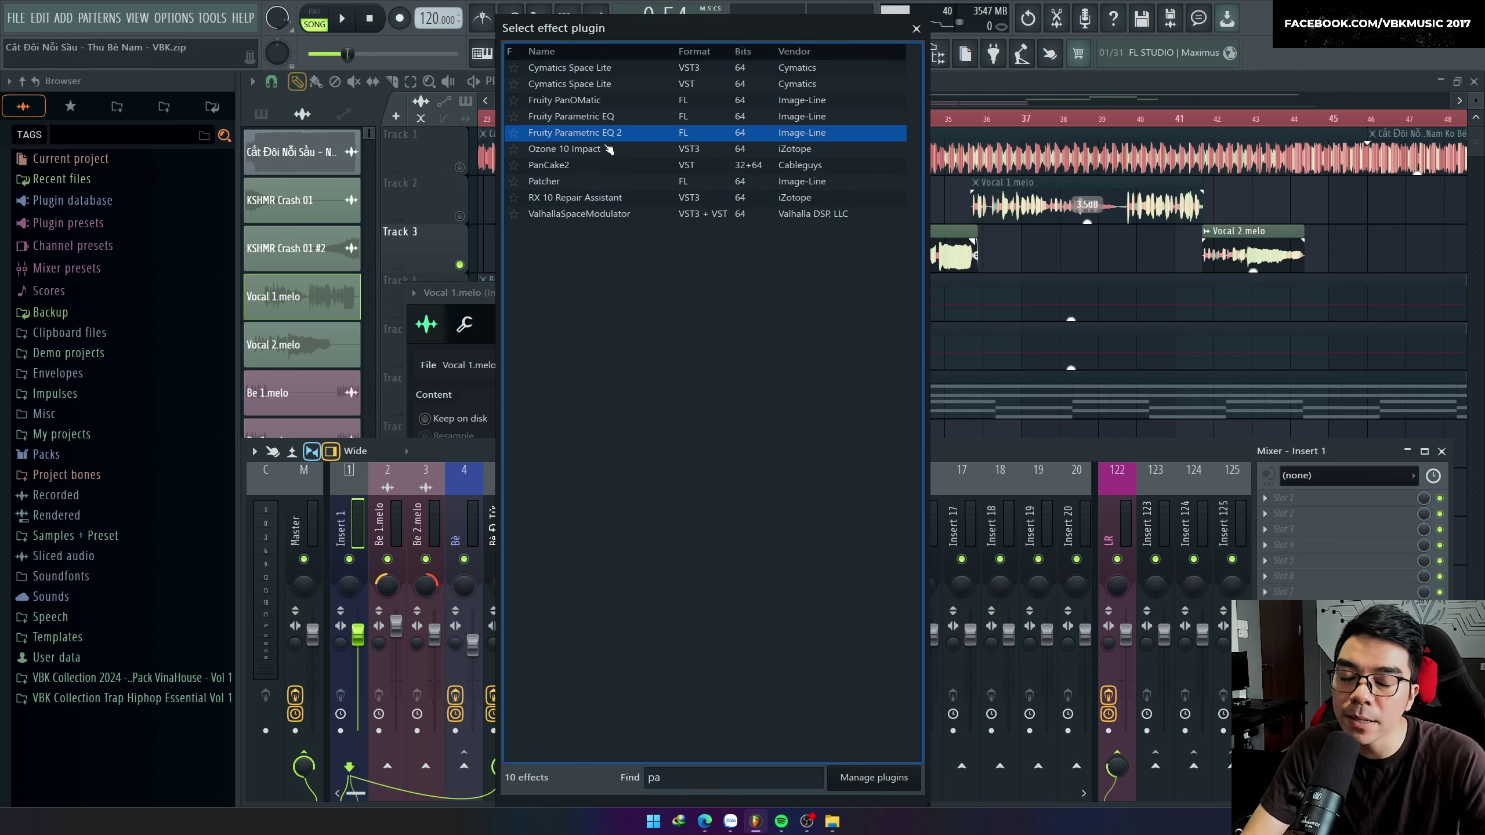
{"action": "key", "text": "Return"}
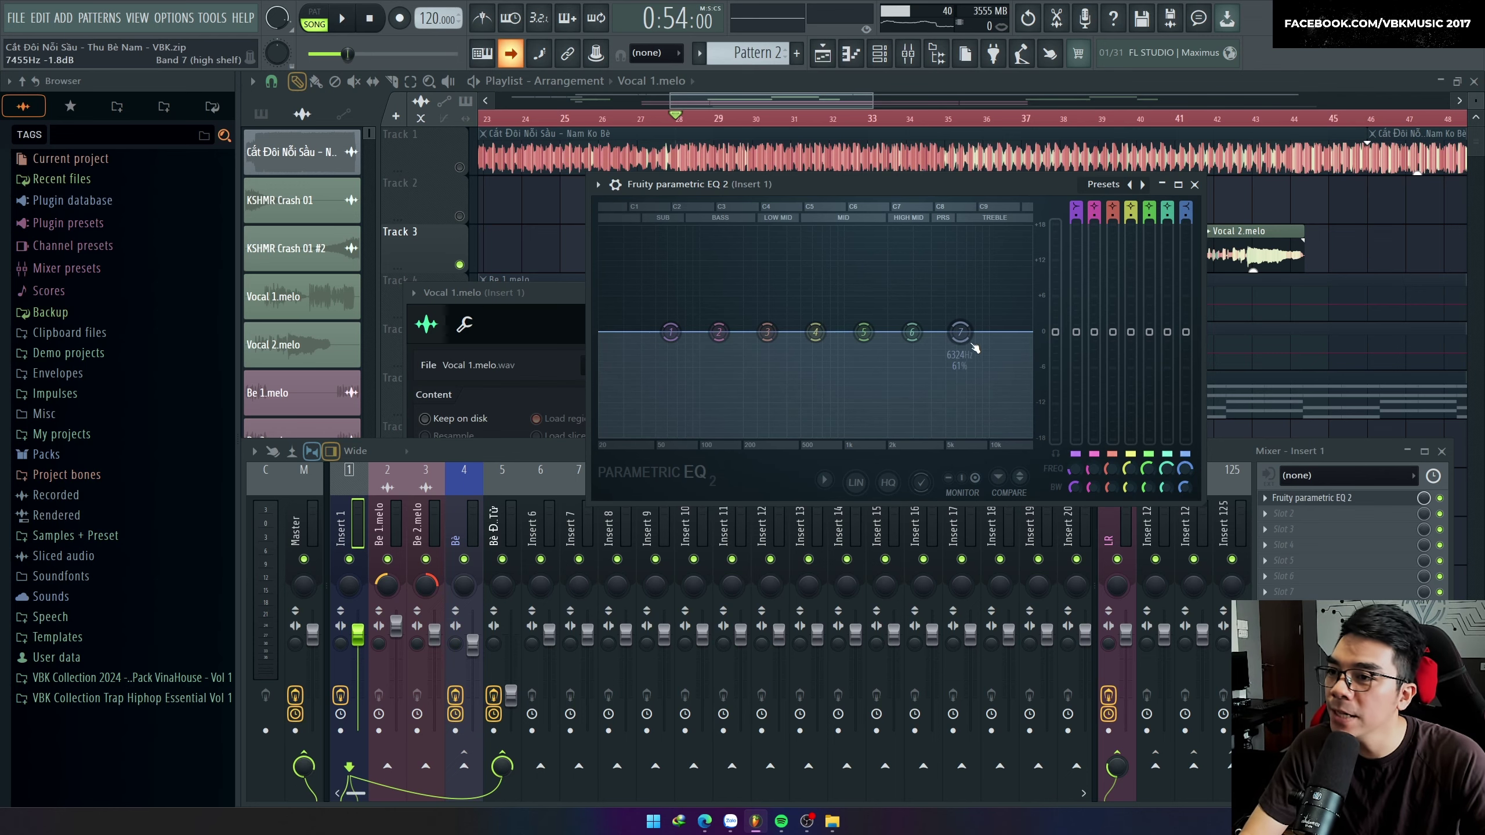
Play the song and move EQ band 7 to about 12.2 kHz and band 4 to a slightly lower frequency.
{"action": "key", "text": "space"}
{"action": "left_click_drag", "start_coordinate": [895, 306], "coordinate": [1003, 332]}
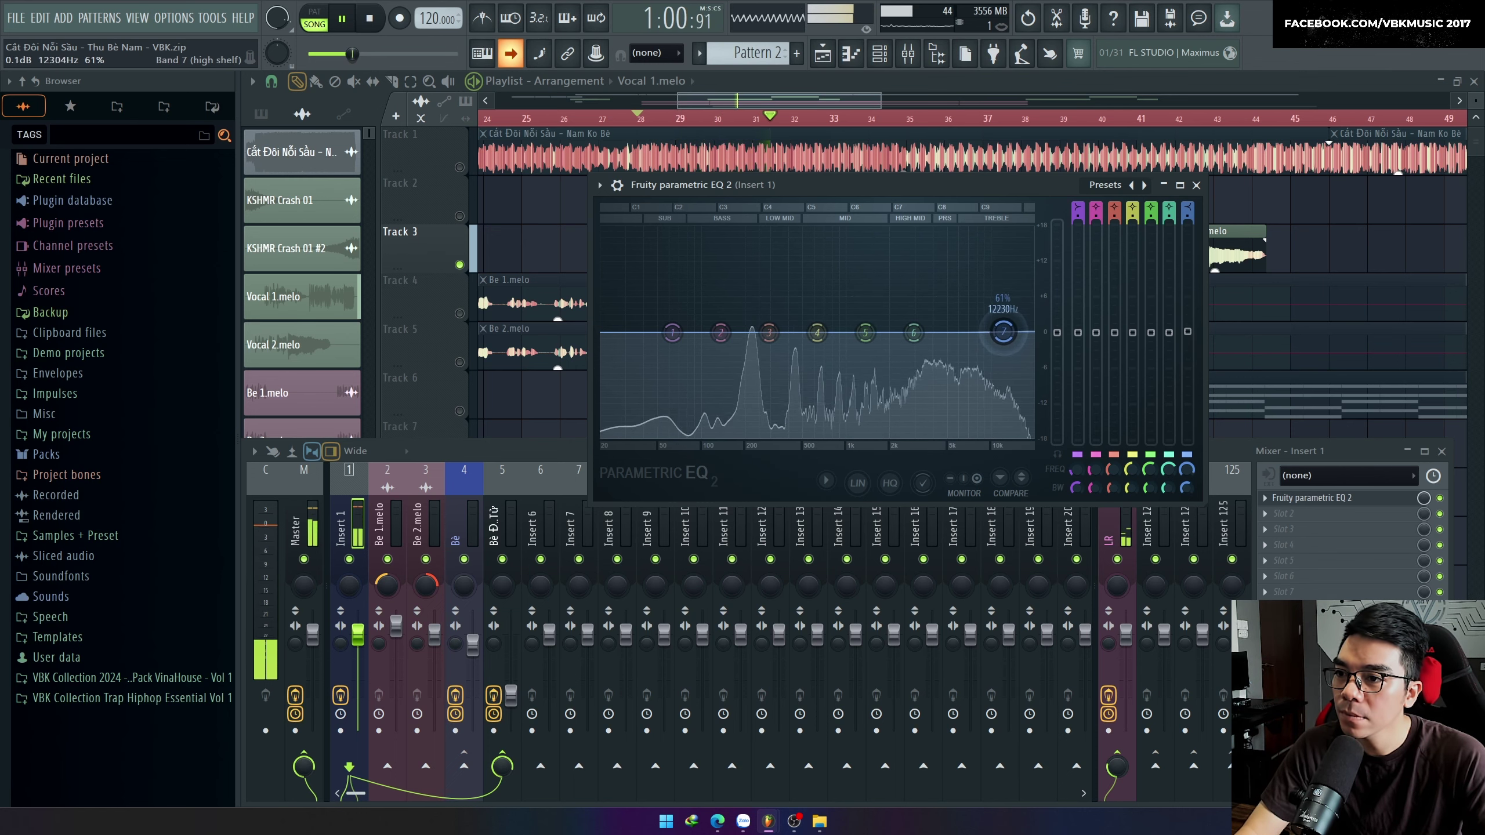
{"action": "mouse_move", "coordinate": [817, 333]}
{"action": "left_mouse_down"}
{"action": "mouse_move", "coordinate": [821, 239]}
{"action": "mouse_move", "coordinate": [783, 237]}
{"action": "mouse_move", "coordinate": [797, 333]}
{"action": "left_mouse_up"}
{"action": "key", "text": "space"}
Mute the LR mixer track, reselect Insert 1 and close the Fruity Parametric EQ 2 window.
{"action": "left_click", "coordinate": [1128, 550]}
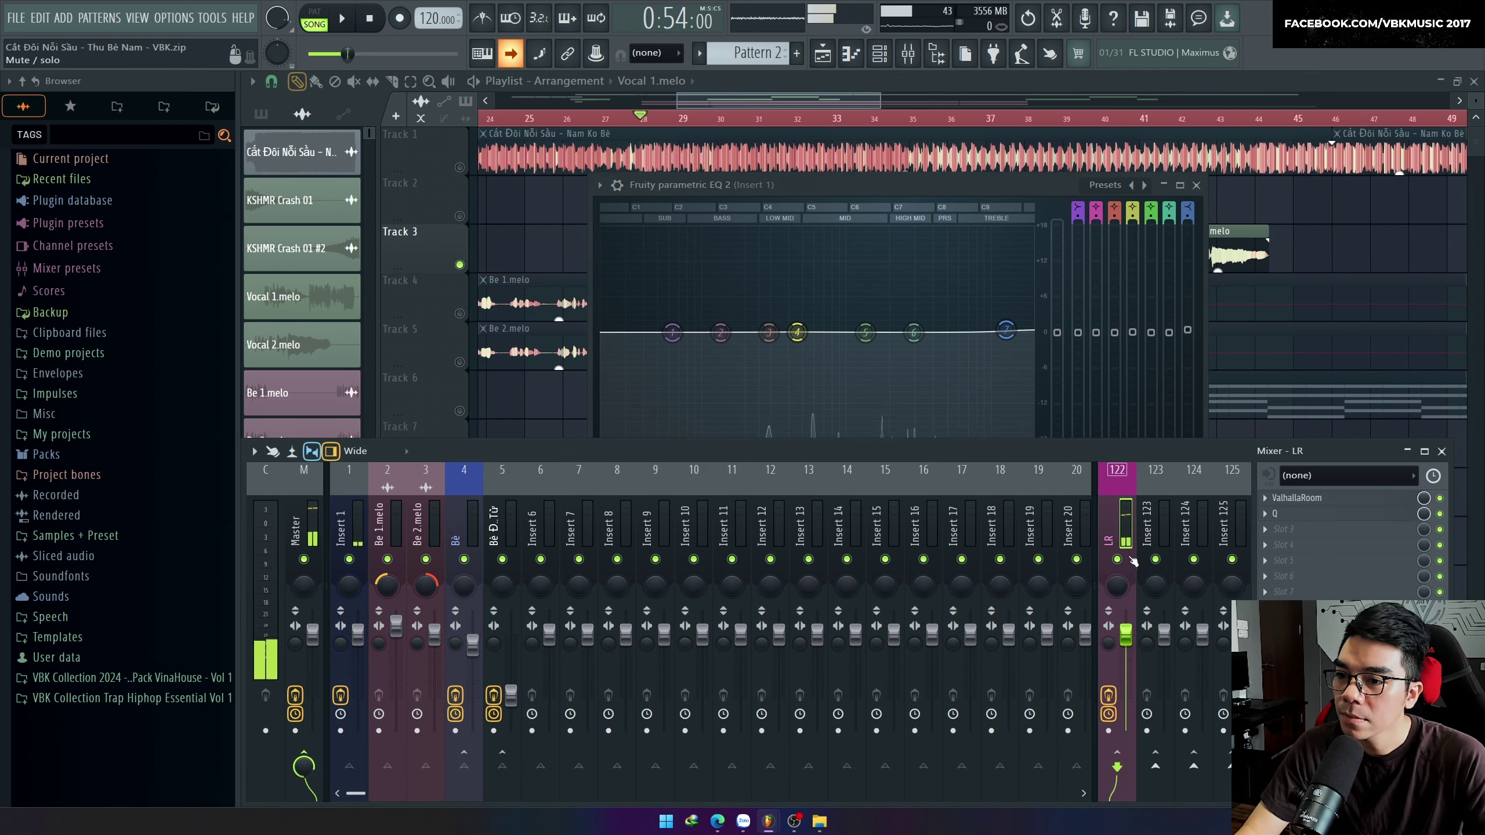
{"action": "left_click", "coordinate": [1118, 560]}
{"action": "left_click", "coordinate": [349, 526]}
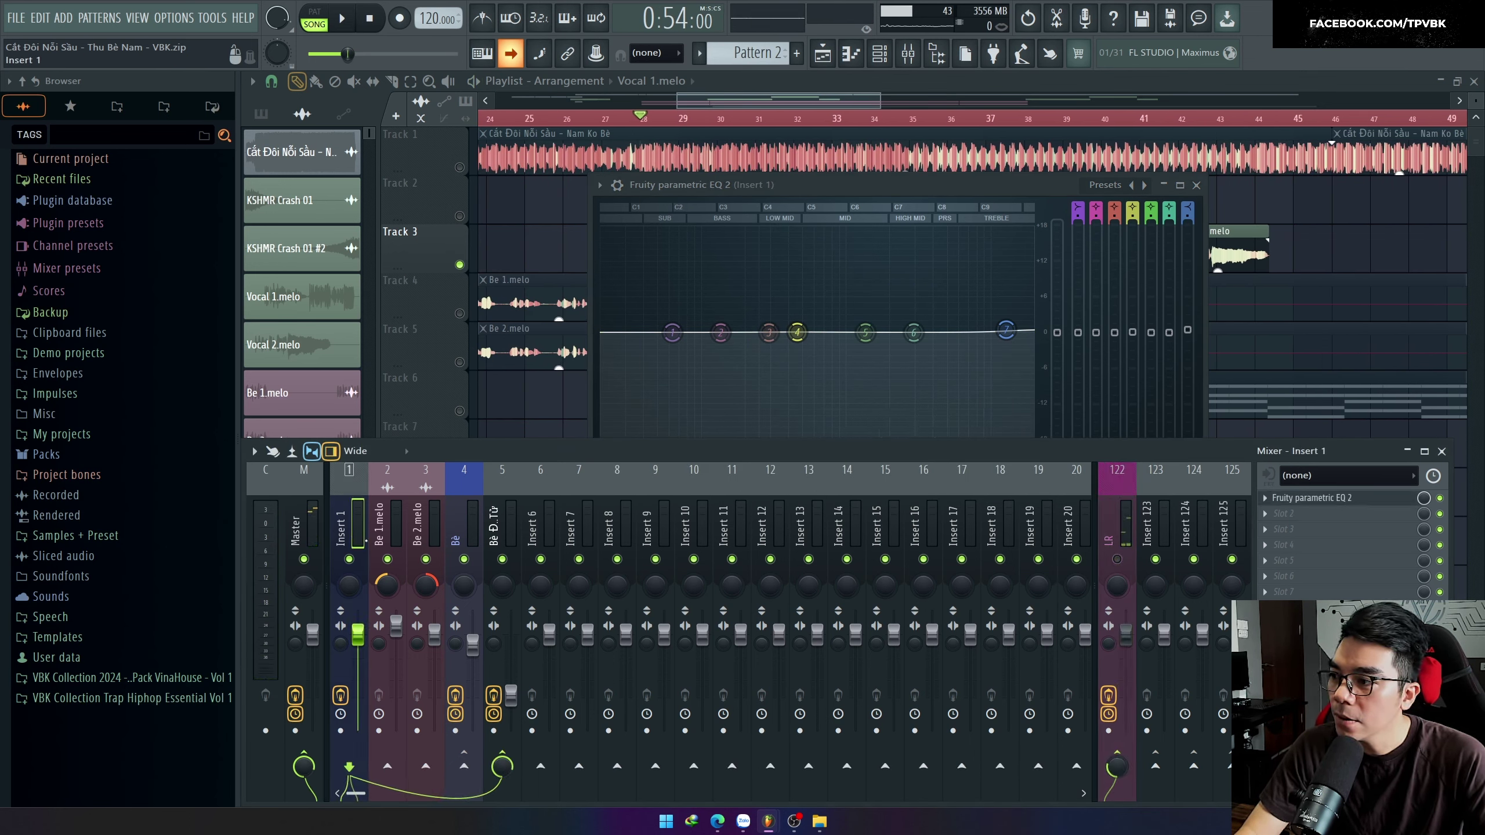
{"action": "left_click", "coordinate": [1197, 186]}
Play the song from bar 28 while toggling the LR track's mute for comparison, stop playback and reselect Insert 1.
{"action": "key", "text": "space"}
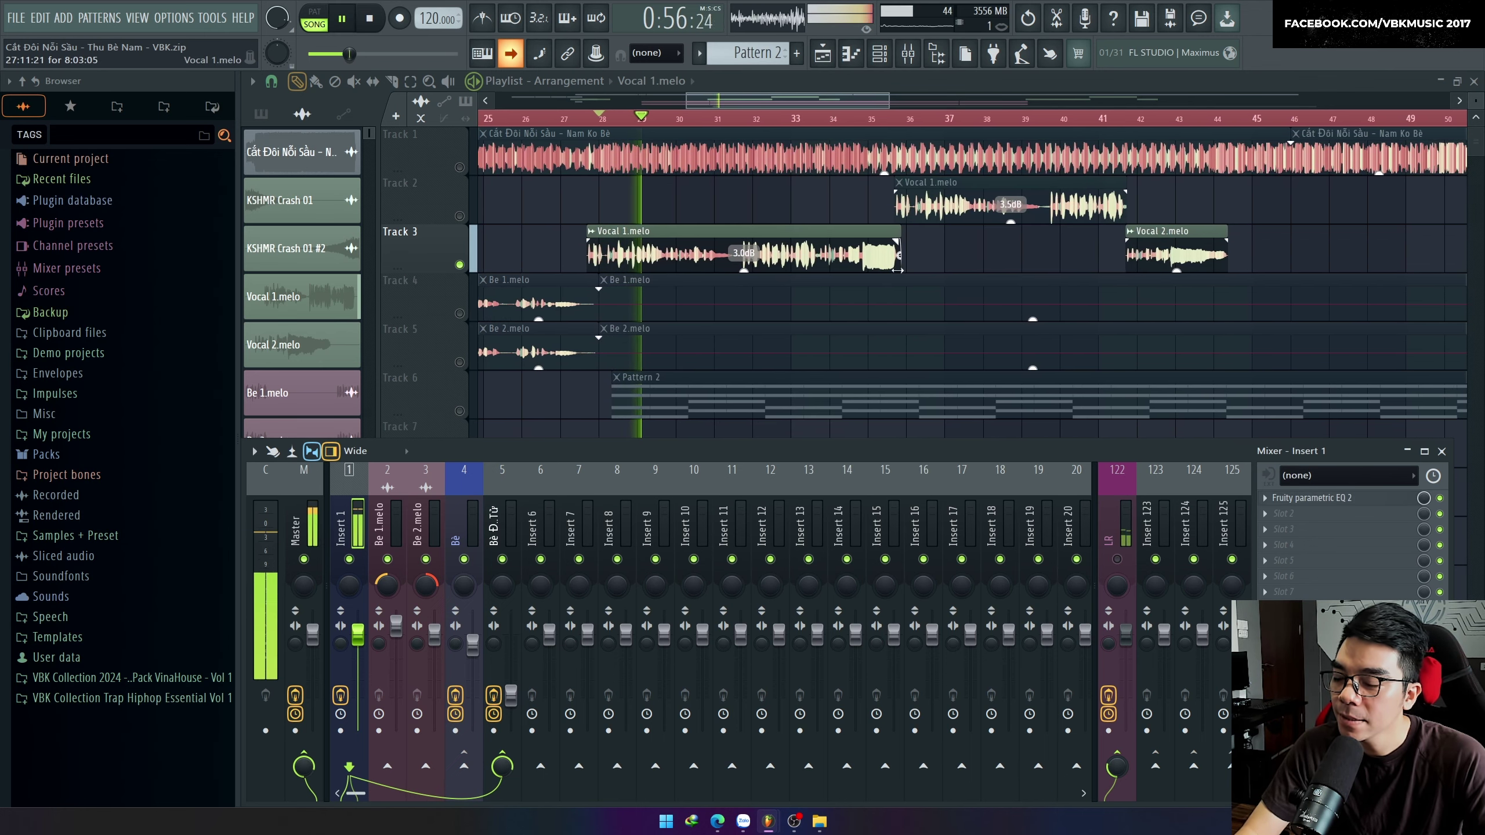
{"action": "left_click", "coordinate": [1117, 559]}
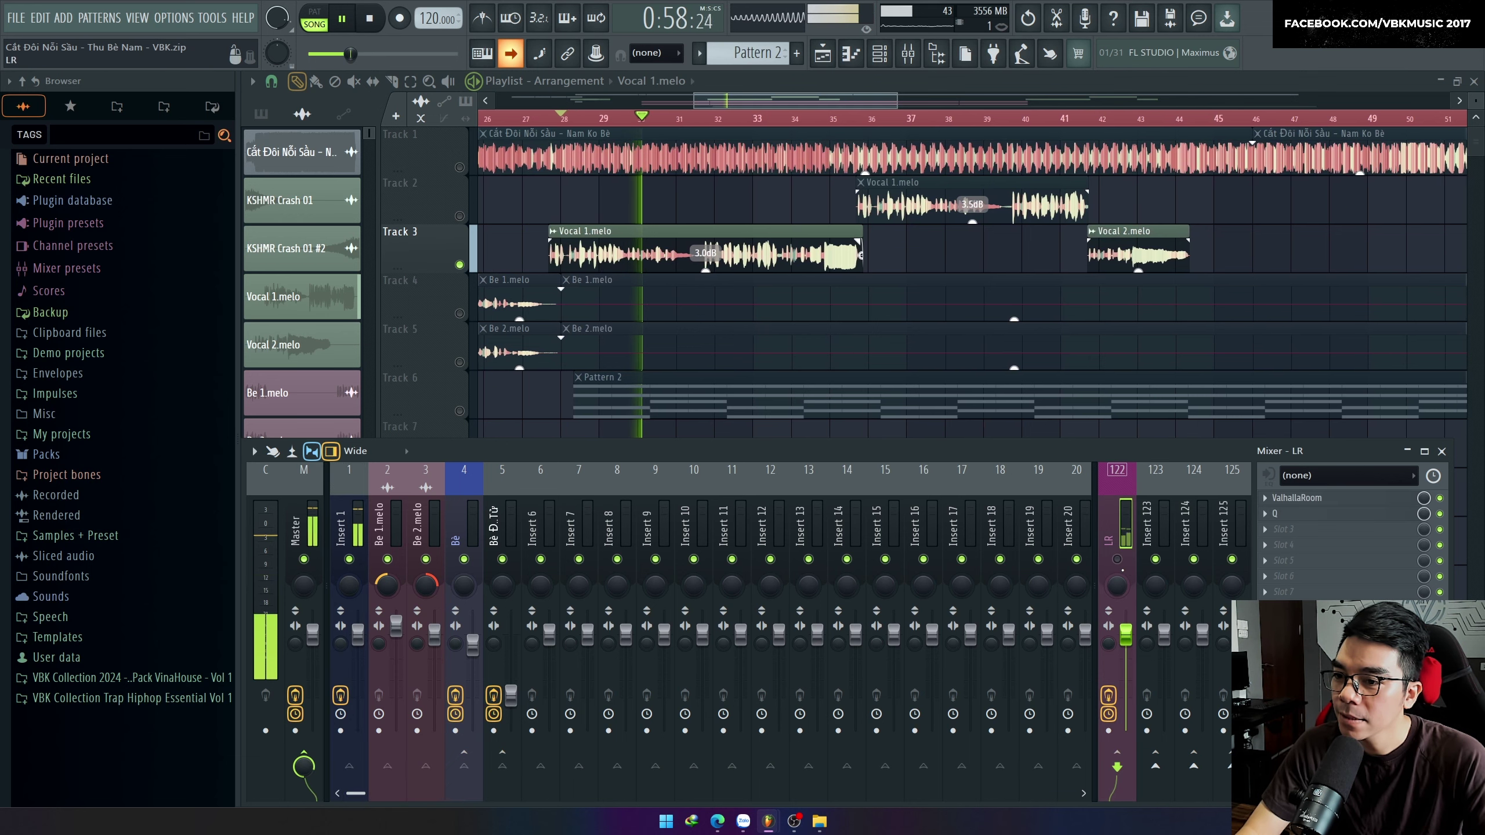
{"action": "left_click", "coordinate": [1118, 560]}
{"action": "key", "text": "space"}
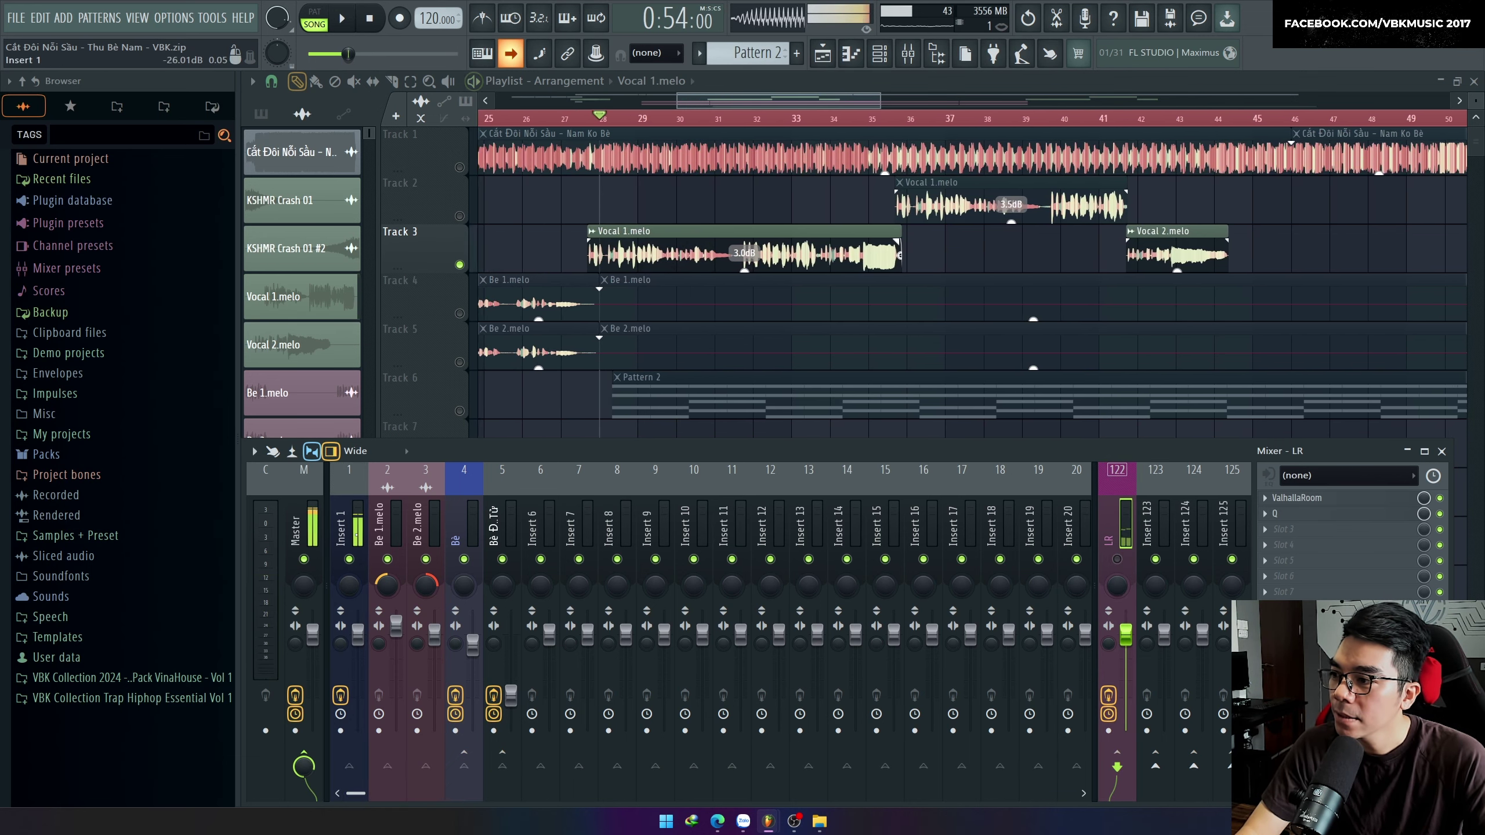
{"action": "left_click", "coordinate": [348, 530]}
{"action": "left_click", "coordinate": [1301, 514]}
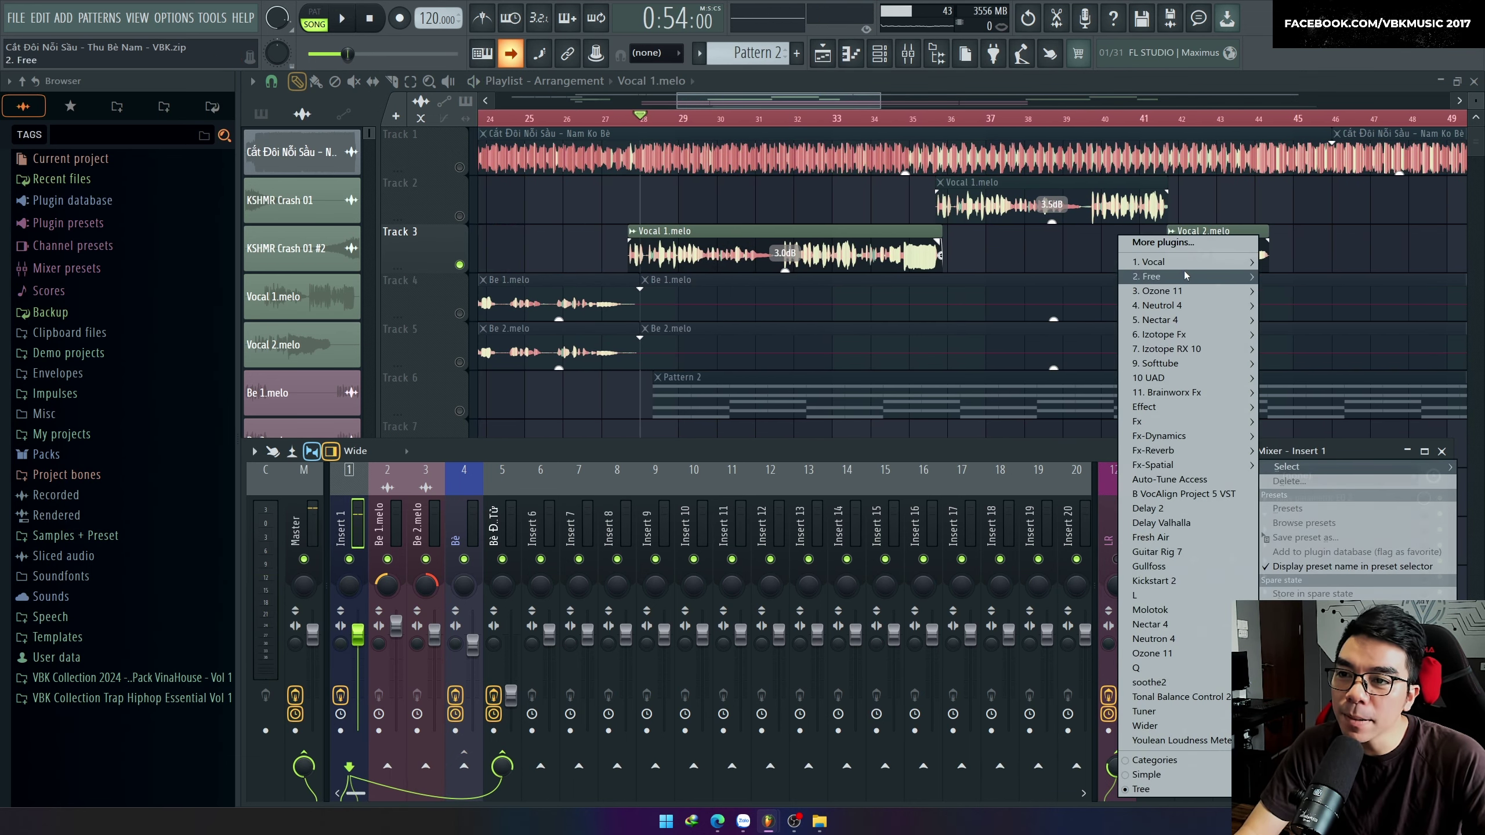
{"action": "left_click", "coordinate": [1170, 244]}
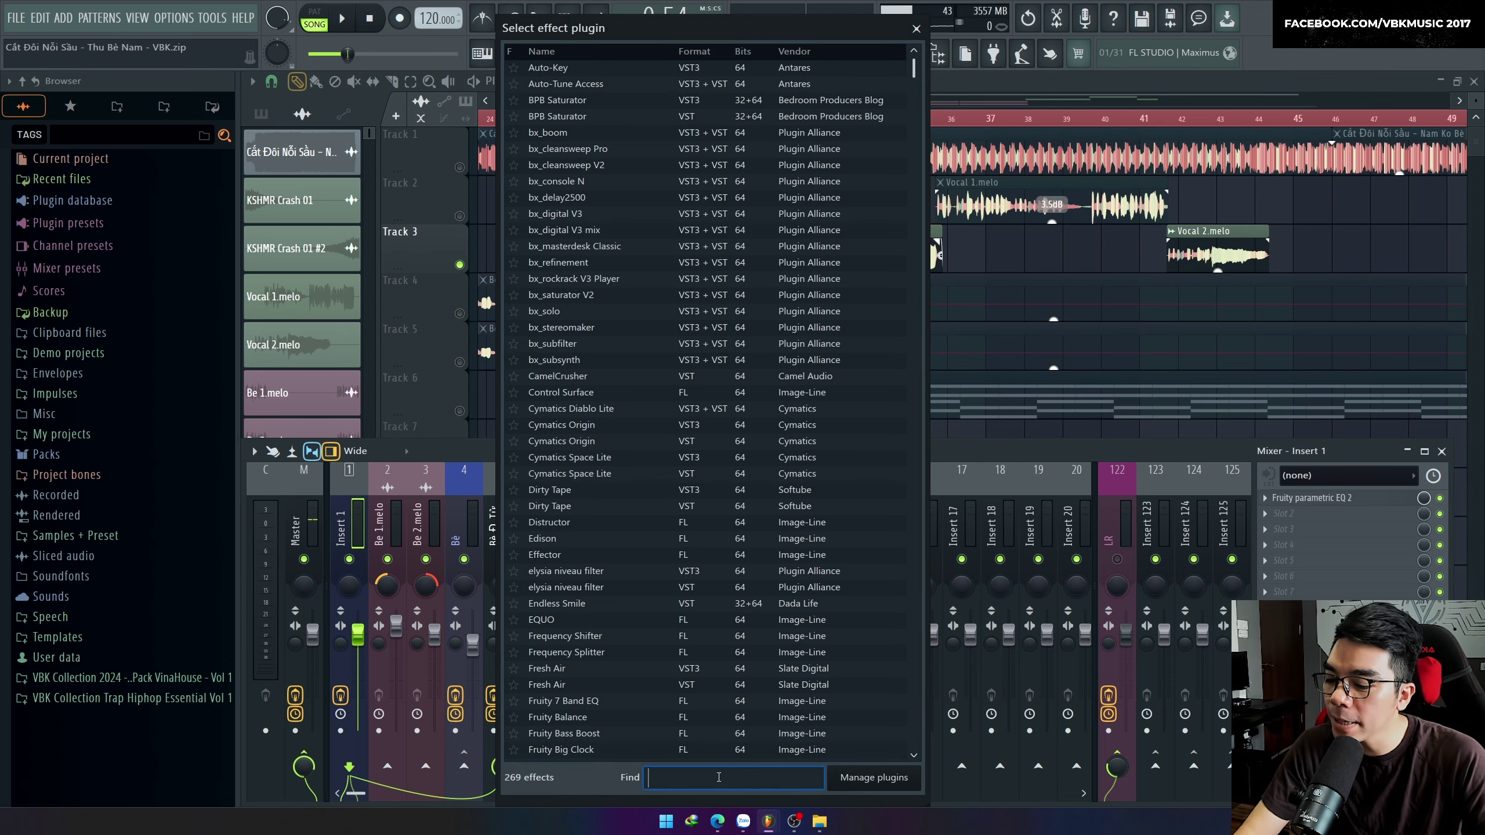
{"action": "type", "text": "rc"}
{"action": "key", "text": "ctrl+a"}
{"action": "key", "text": "BackSpace"}
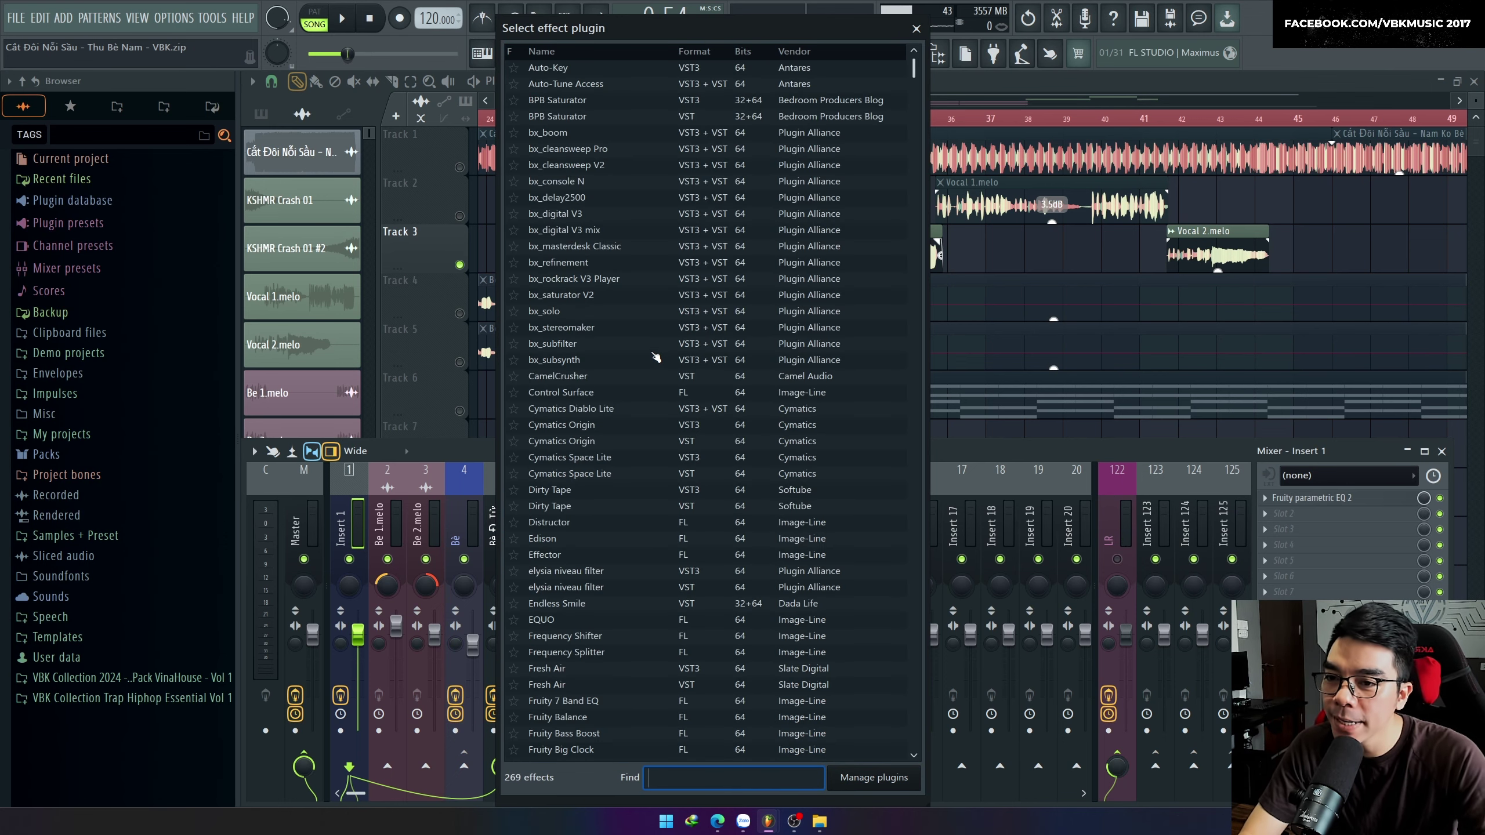
{"action": "key", "text": "Escape"}
Add Fruity Reeverb 2 to the second effect slot of Insert 1.
{"action": "left_click", "coordinate": [1318, 519]}
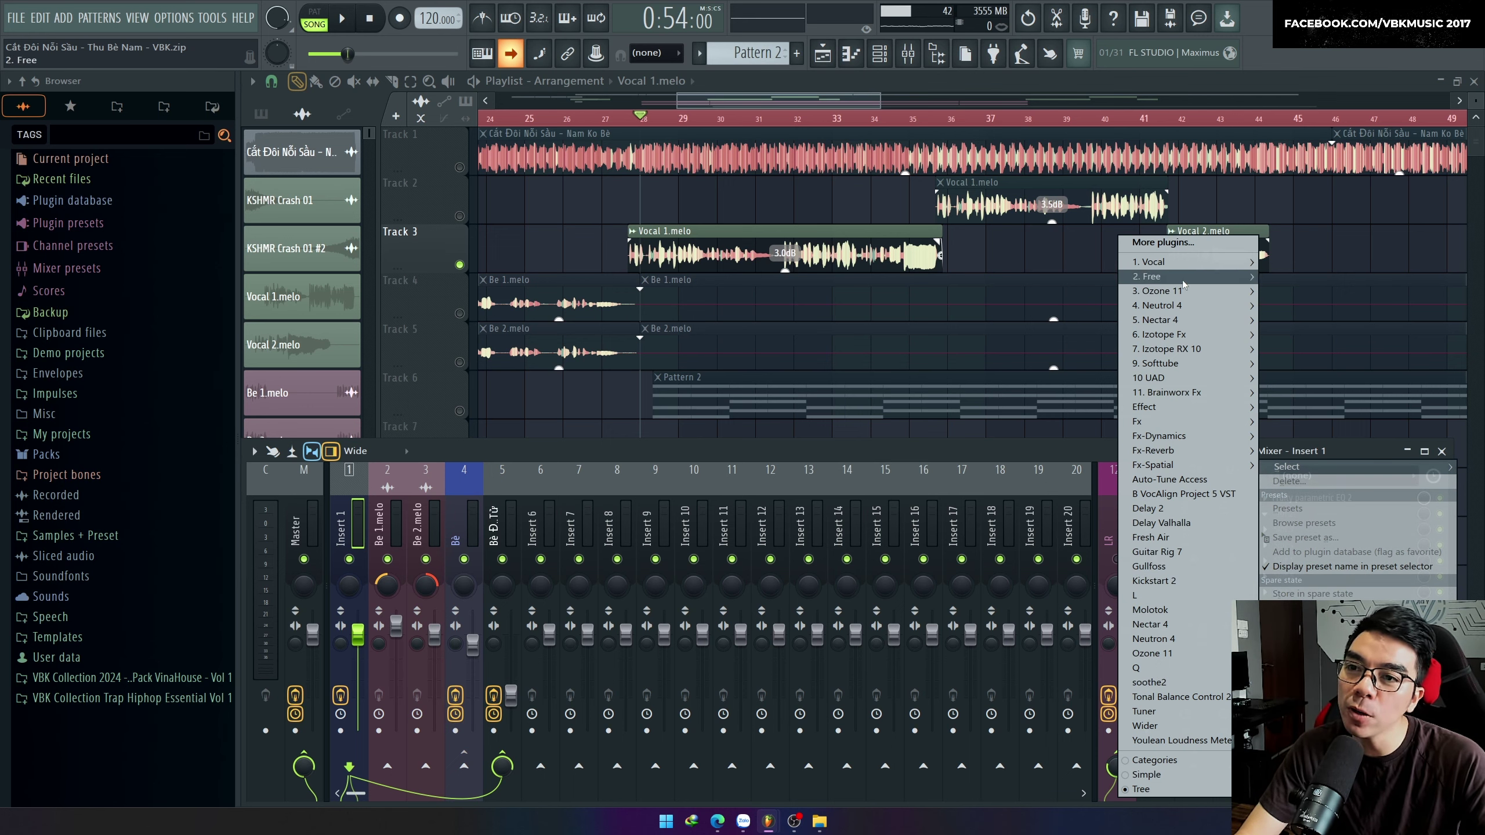
{"action": "left_click", "coordinate": [1173, 243]}
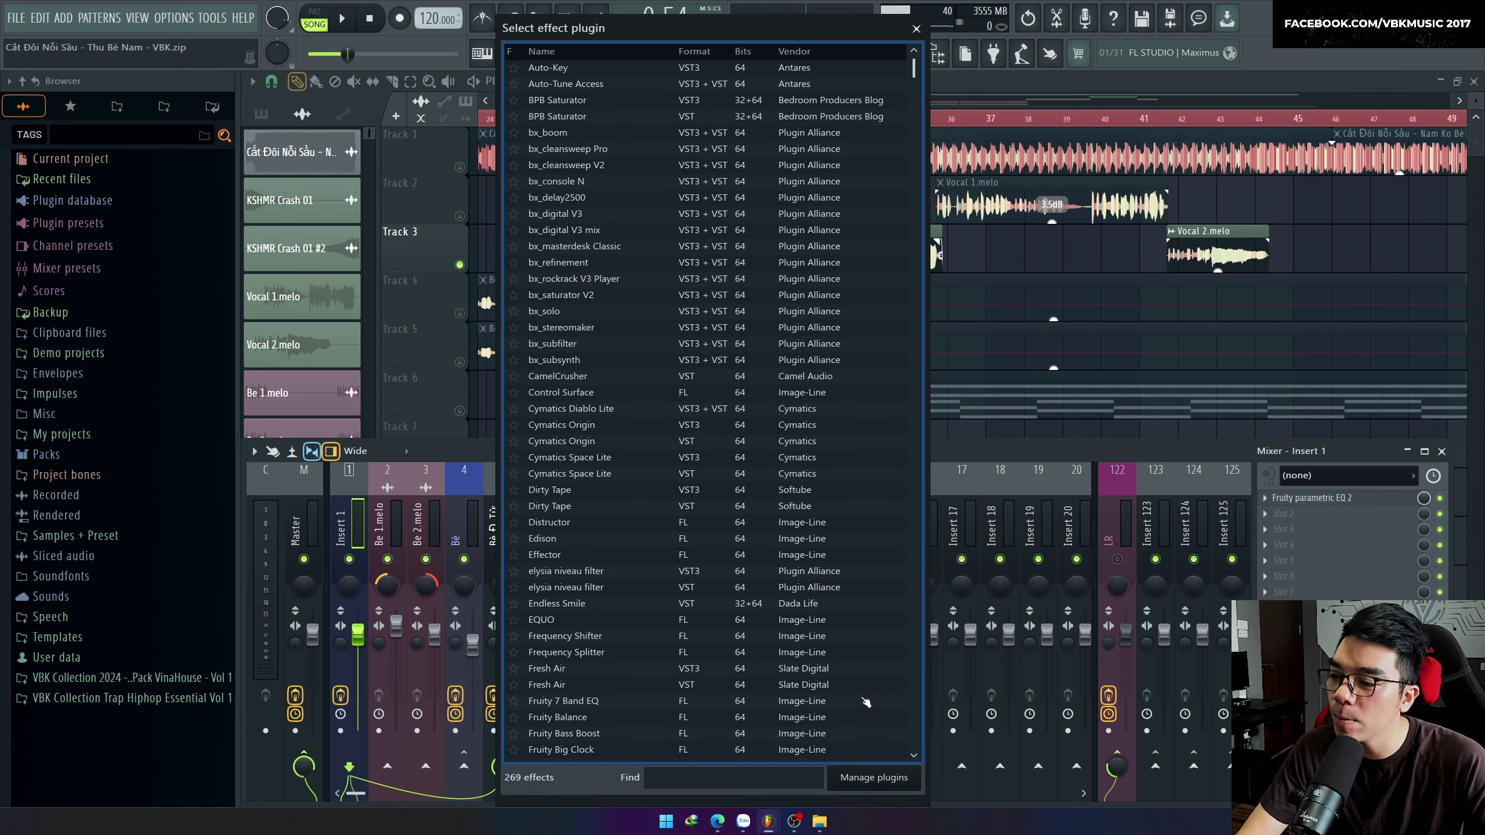
{"action": "type", "text": "rê"}
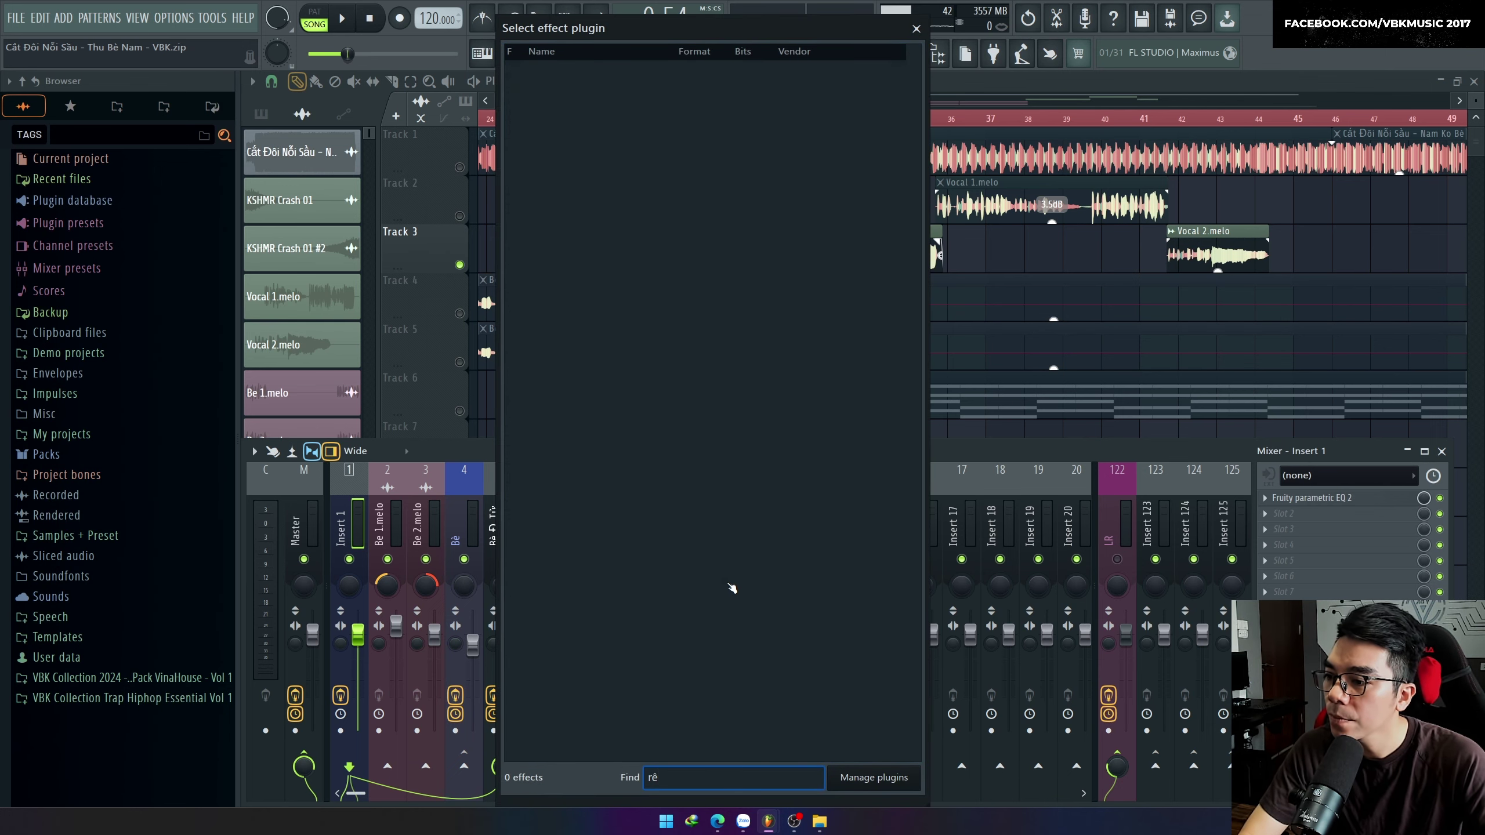
{"action": "type", "text": "ee"}
{"action": "double_click", "coordinate": [572, 102]}
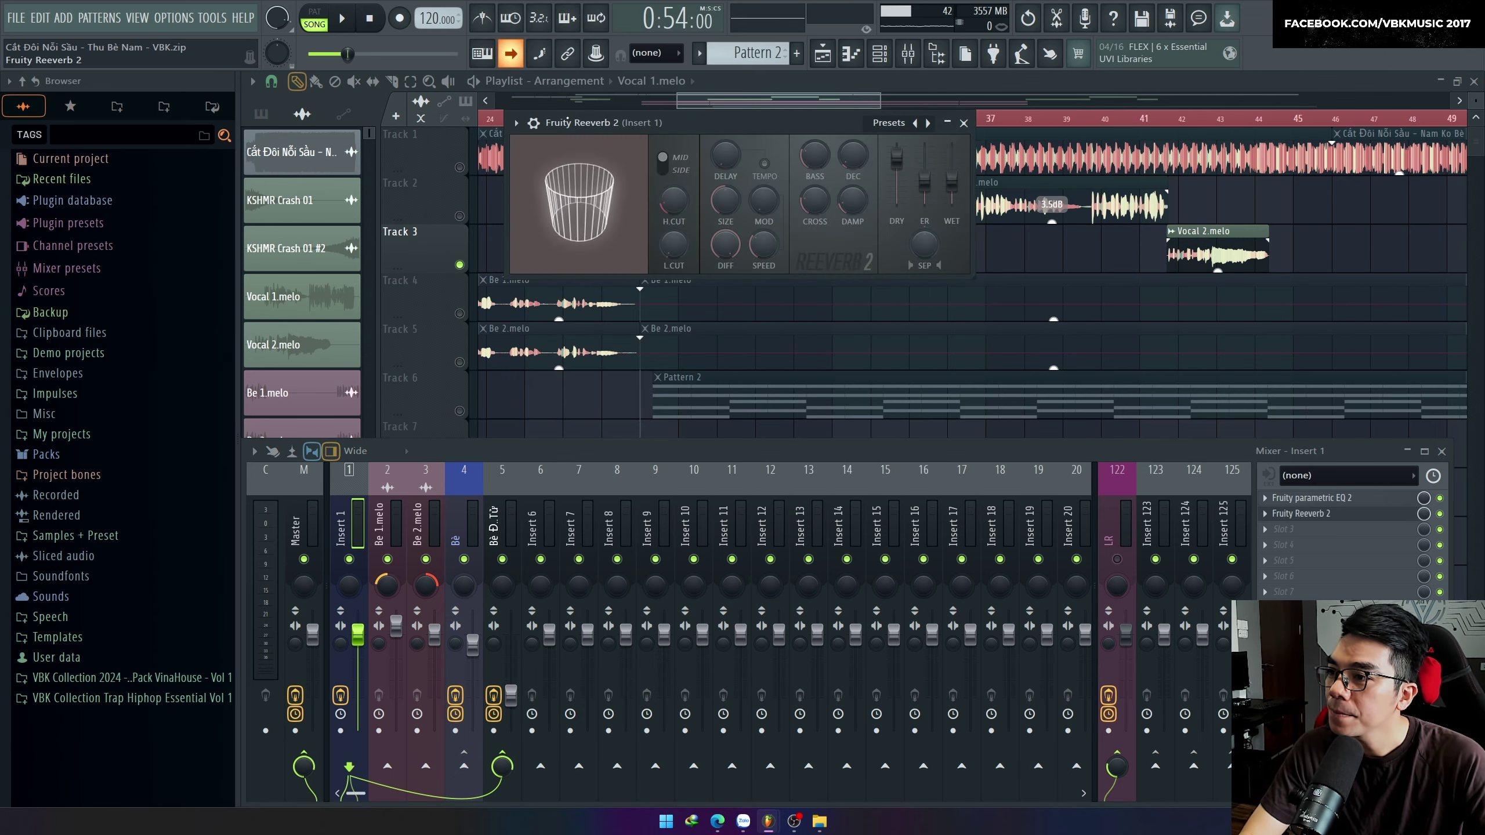
Play the song from bar 28 and set Fruity Reeverb 2's wet level to 65%.
{"action": "left_click_drag", "start_coordinate": [710, 224], "coordinate": [792, 273]}
{"action": "left_click_drag", "start_coordinate": [1068, 332], "coordinate": [1067, 352]}
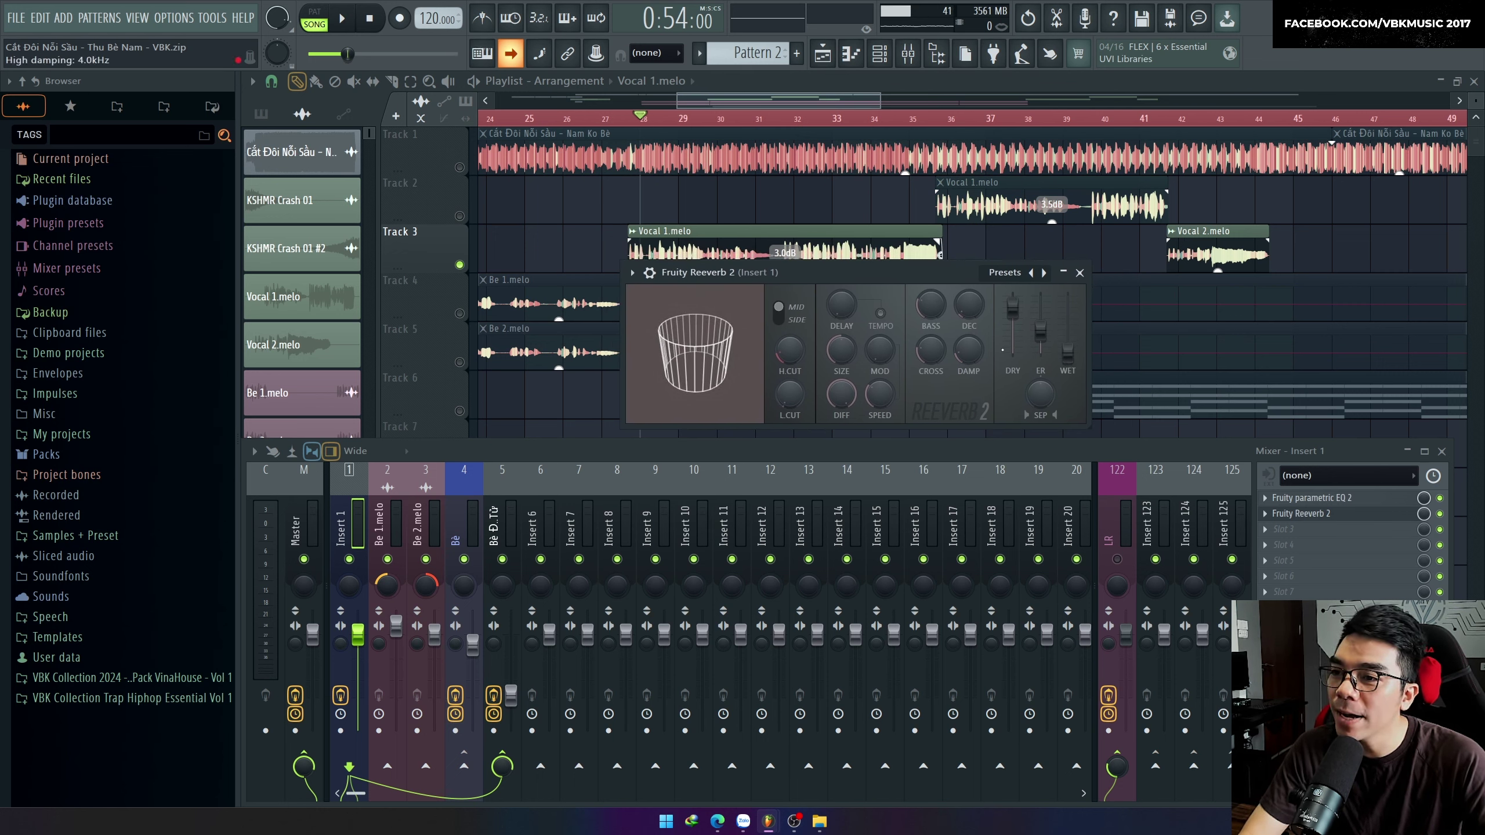
{"action": "key", "text": "space"}
{"action": "left_click_drag", "start_coordinate": [1067, 352], "coordinate": [1068, 308]}
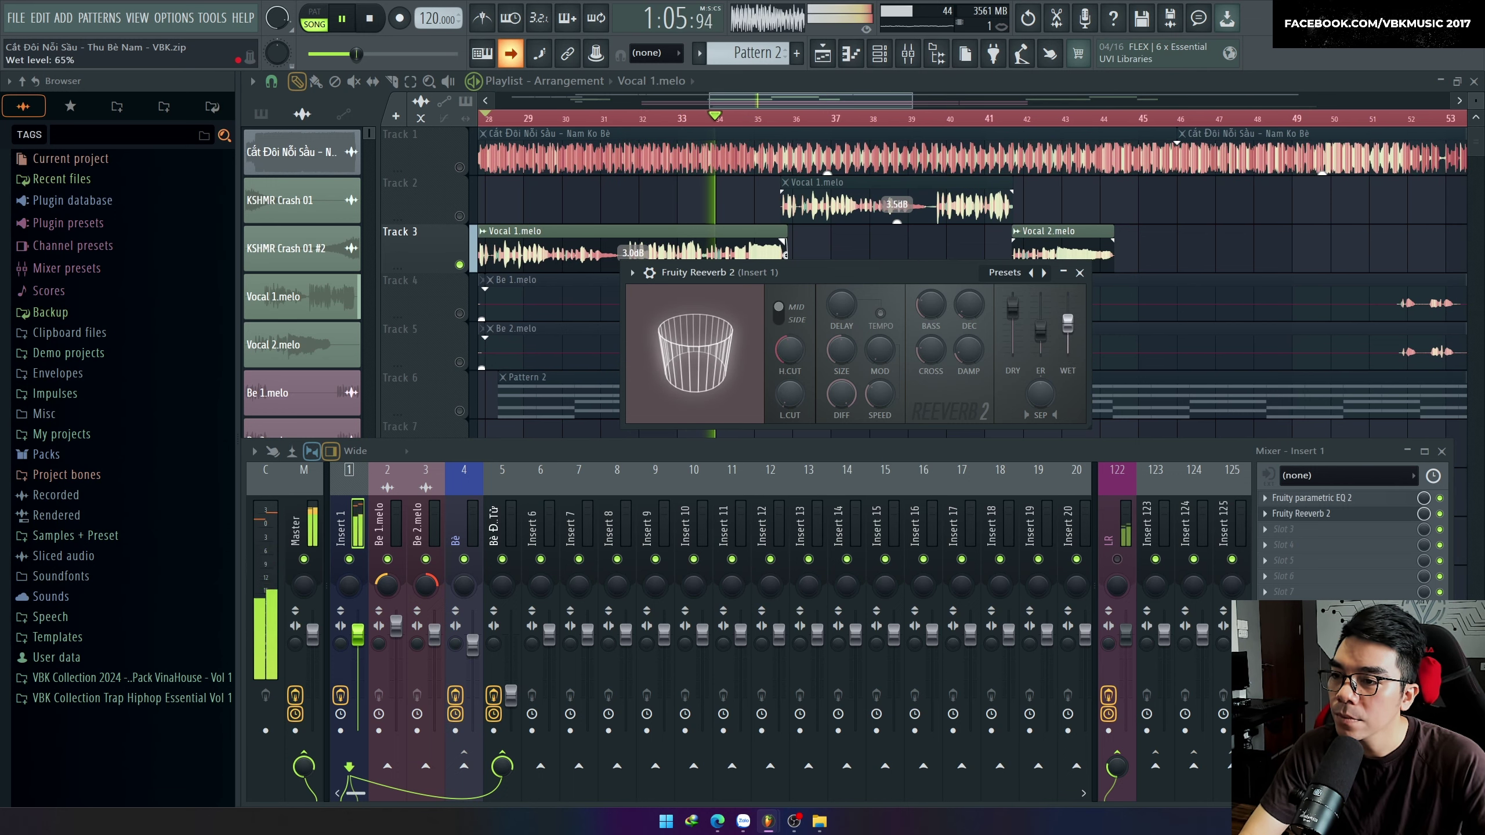
Load the Large Hall preset in Fruity Reeverb 2, set the wet level to 57% and restart playback from bar 28.
{"action": "left_click", "coordinate": [1005, 273]}
{"action": "left_click", "coordinate": [1023, 340]}
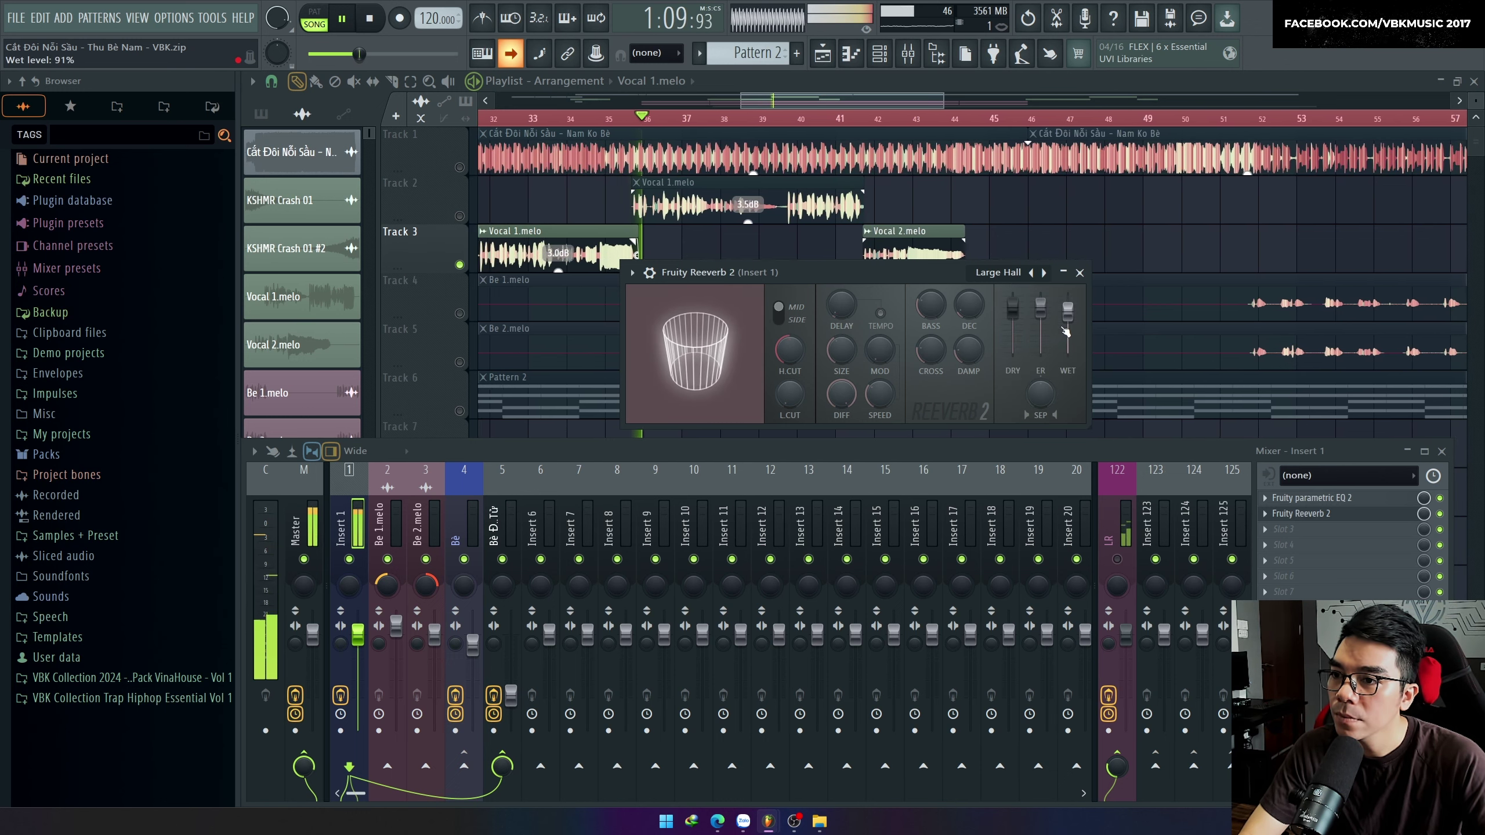
{"action": "mouse_move", "coordinate": [1068, 329]}
{"action": "left_mouse_down"}
{"action": "mouse_move", "coordinate": [1042, 354]}
{"action": "mouse_move", "coordinate": [1068, 346]}
{"action": "left_mouse_up"}
{"action": "key", "text": "space"}
{"action": "key", "text": "space"}
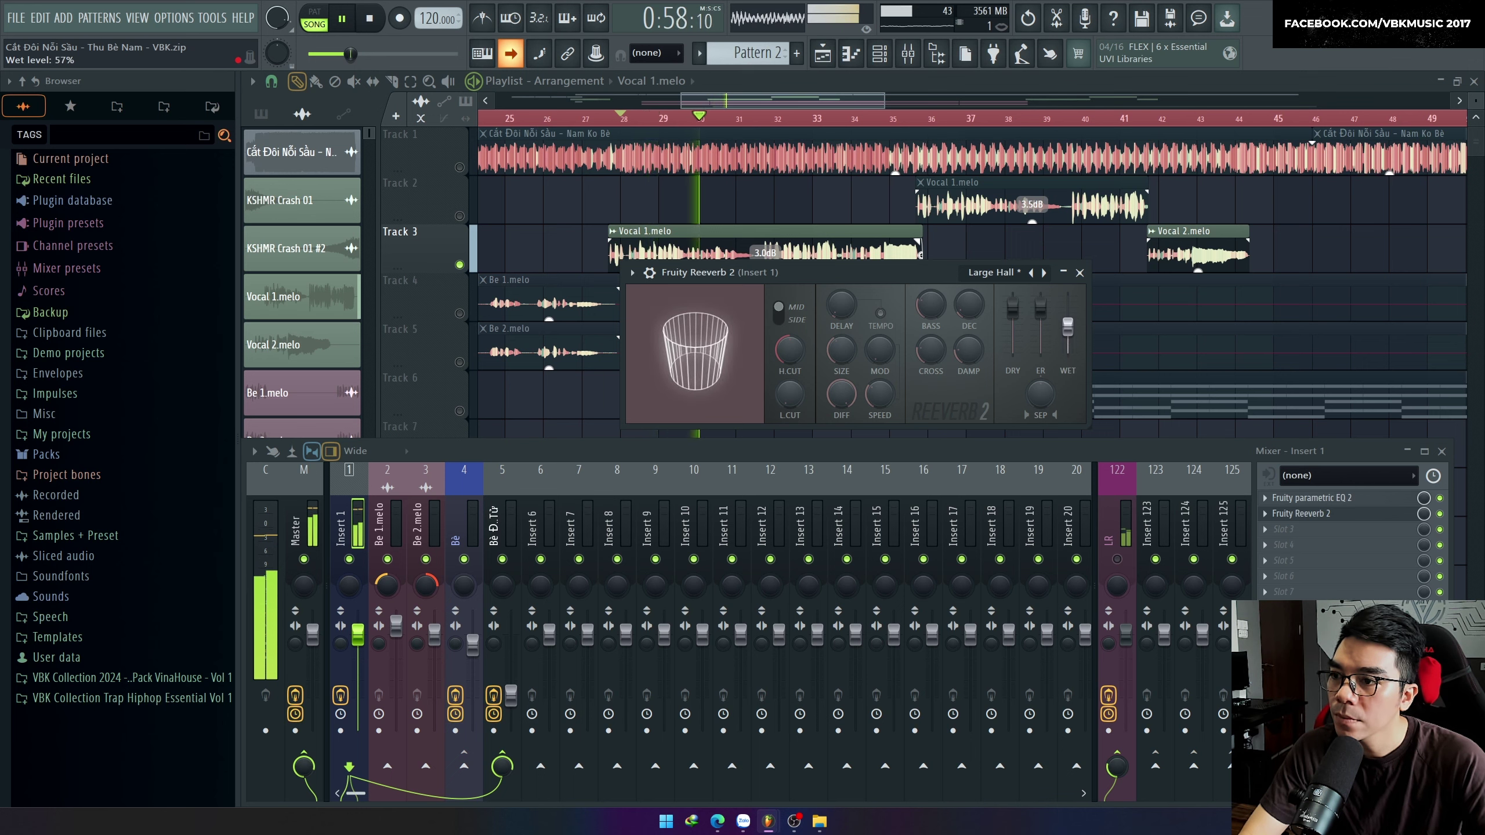
Increase Fruity Reeverb 2's room size, raise its wet level slightly and stop playback.
{"action": "left_click_drag", "start_coordinate": [842, 351], "coordinate": [878, 326]}
{"action": "mouse_move", "coordinate": [1069, 328]}
{"action": "left_mouse_down"}
{"action": "mouse_move", "coordinate": [1068, 350]}
{"action": "mouse_move", "coordinate": [1068, 322]}
{"action": "left_mouse_up"}
{"action": "key", "text": "space"}
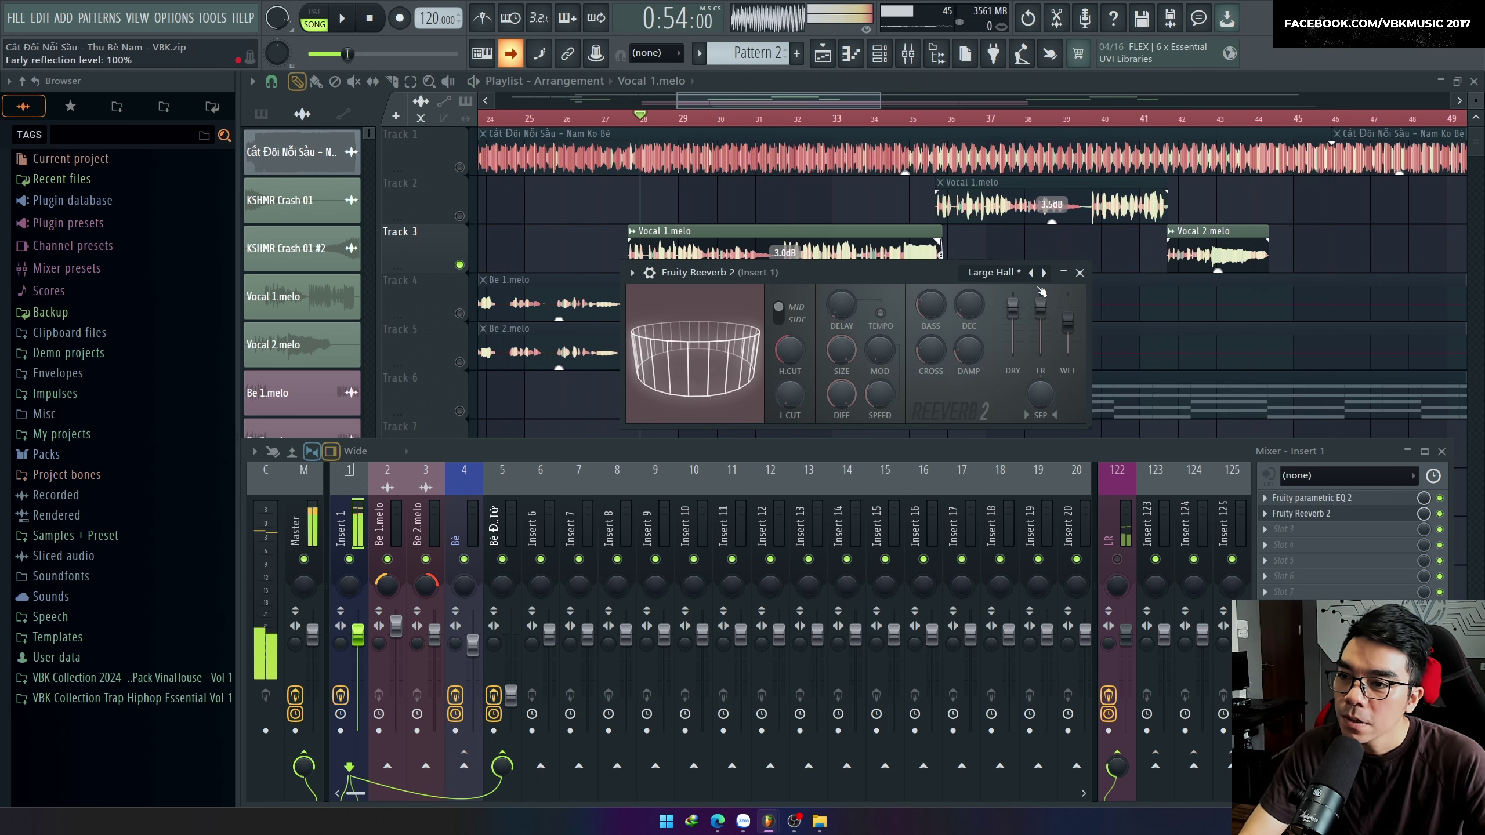
Add Fruity Delay 2 to the third effect slot of Insert 1.
{"action": "left_click", "coordinate": [1310, 529]}
{"action": "left_click", "coordinate": [1164, 242]}
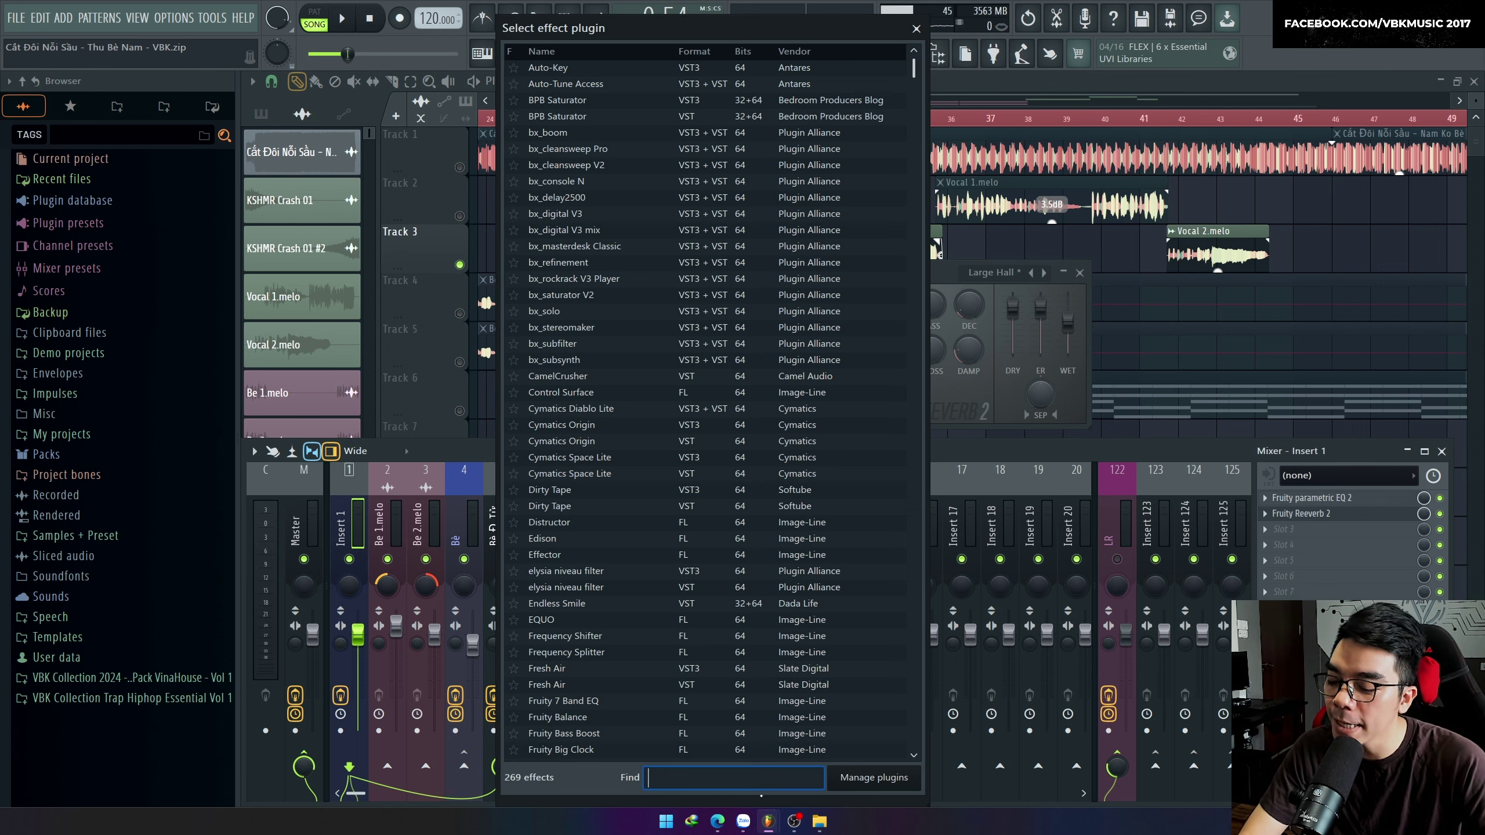
{"action": "type", "text": "delay"}
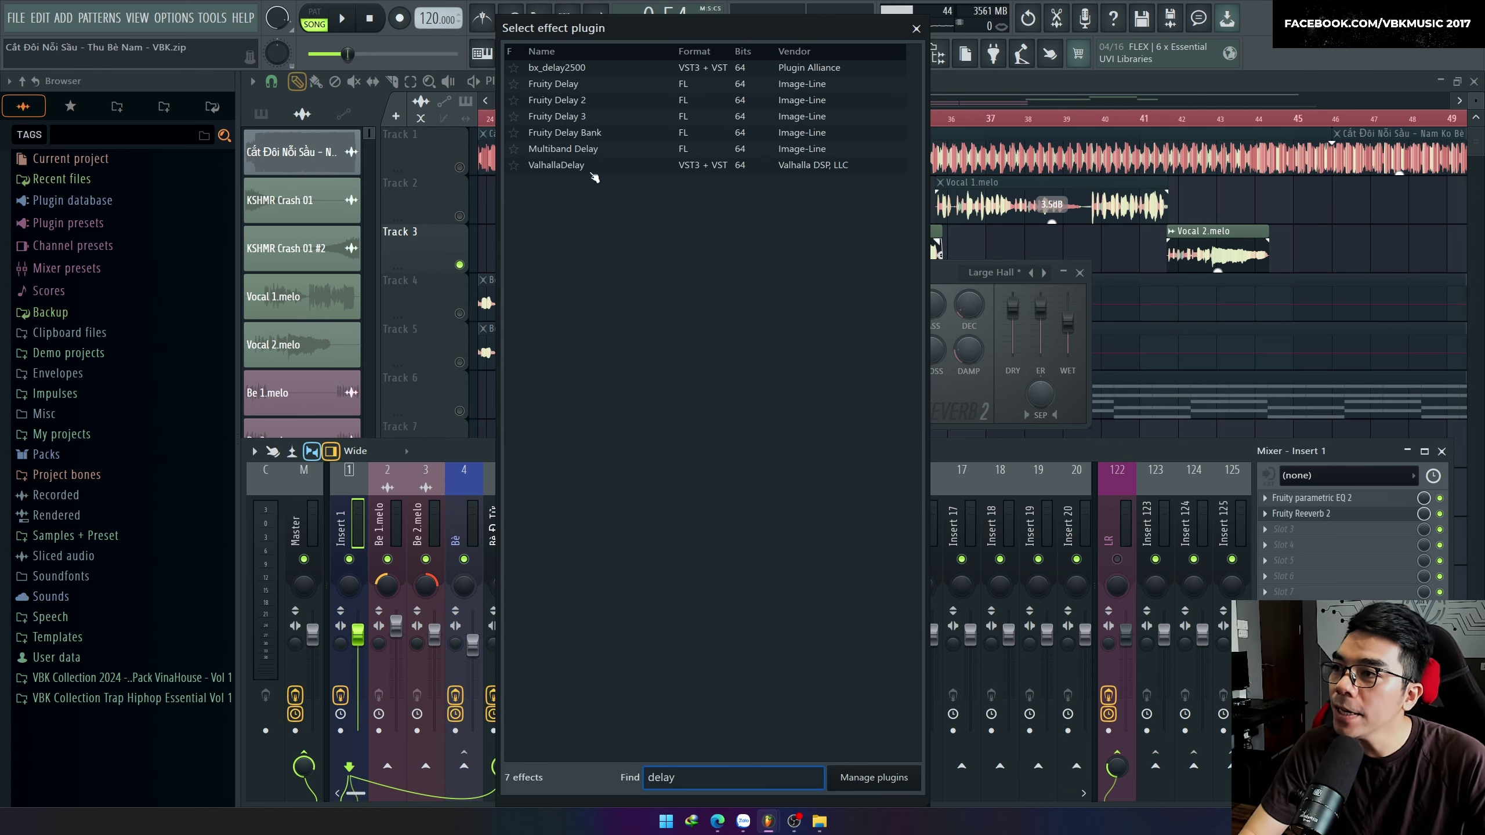
{"action": "left_click", "coordinate": [579, 105]}
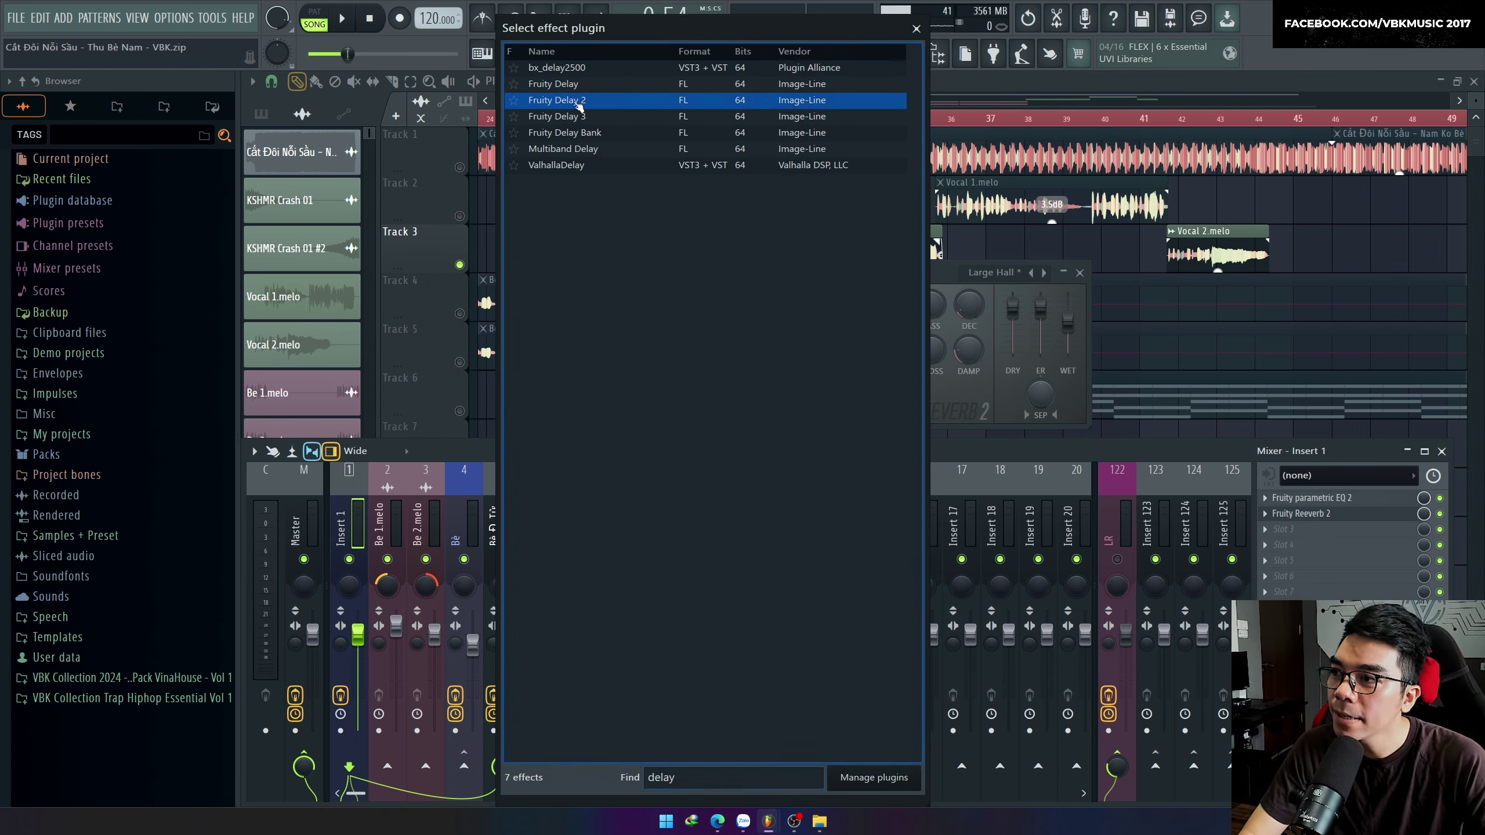
{"action": "double_click", "coordinate": [548, 101]}
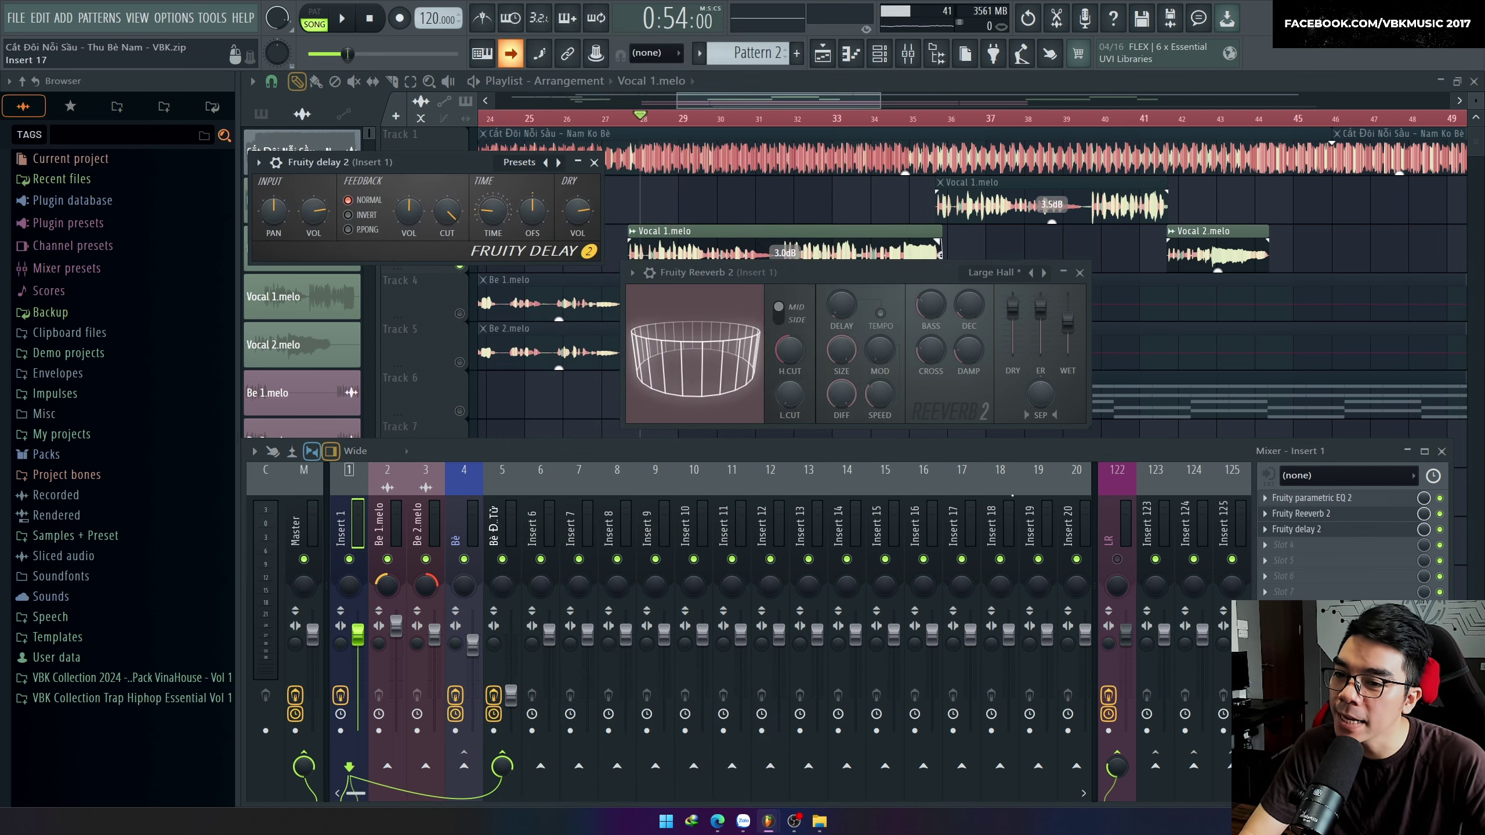
Play the vocal from bar 28 with Fruity Delay 2 active, lower the delay's input volume and stop playback.
{"action": "key", "text": "space"}
{"action": "left_click_drag", "start_coordinate": [1006, 258], "coordinate": [1007, 262]}
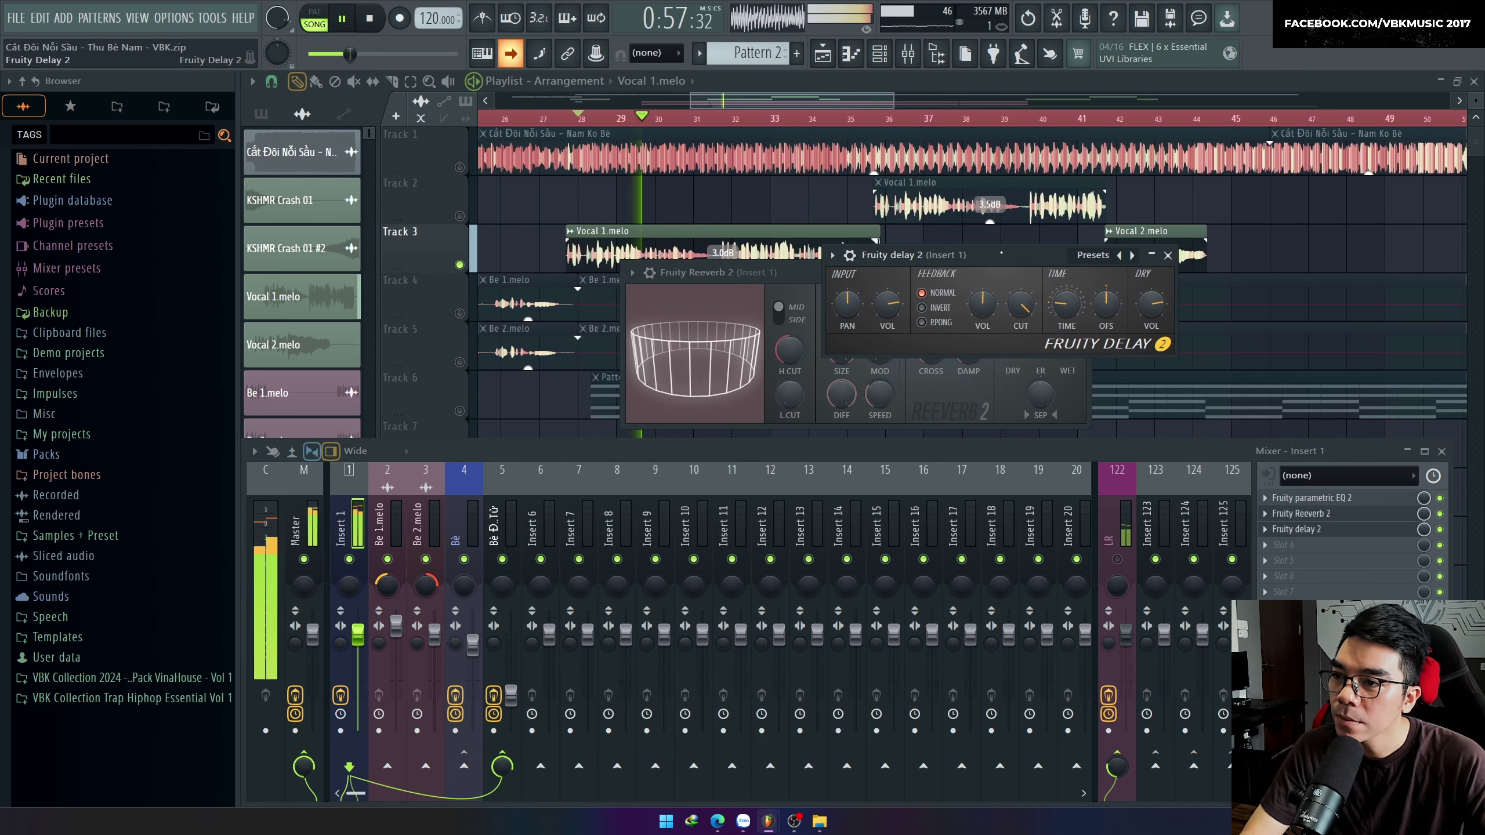
{"action": "key", "text": "space"}
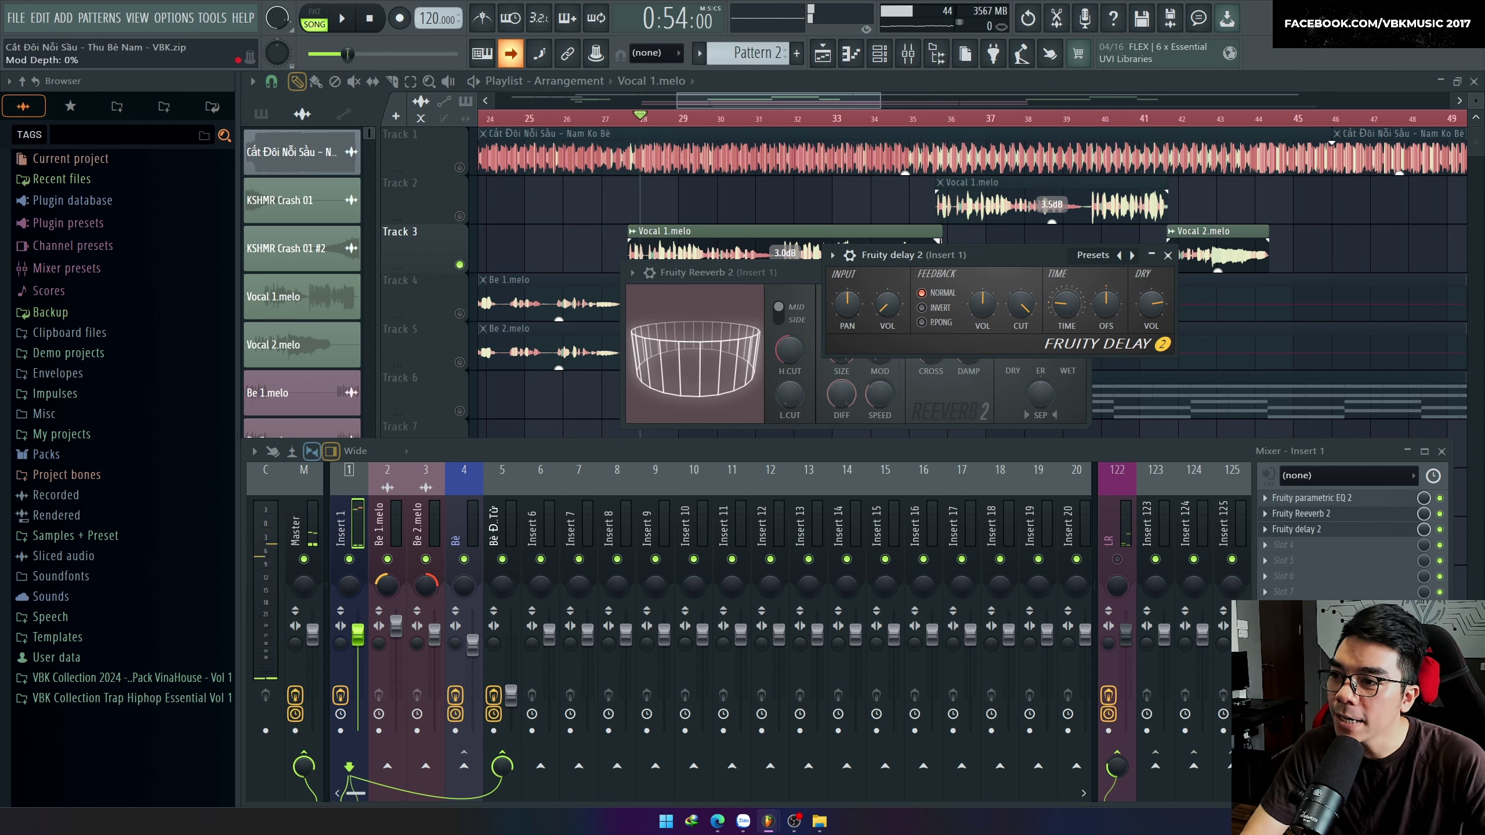
{"action": "key", "text": "space"}
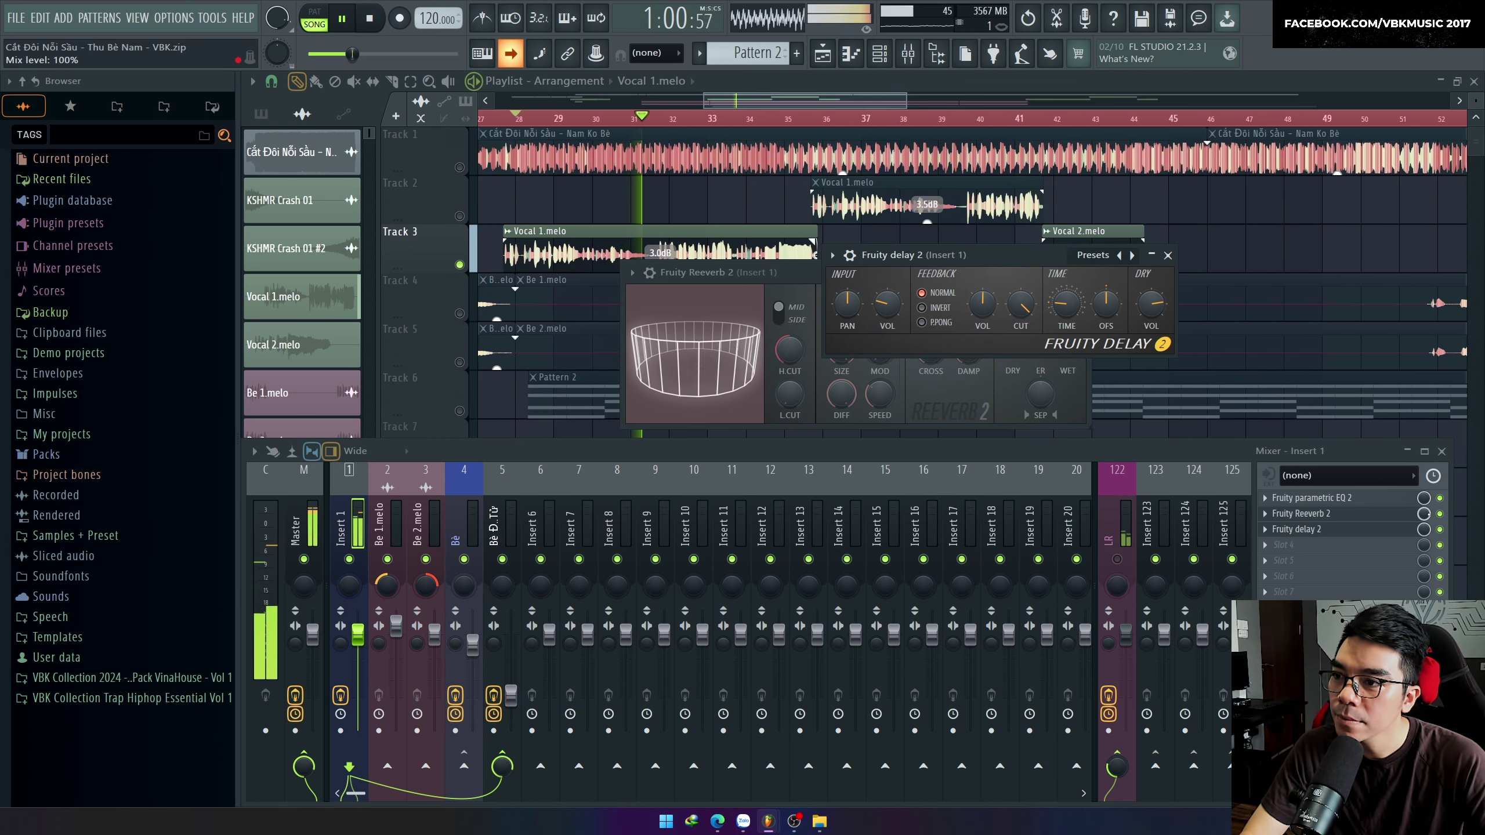
{"action": "key", "text": "space"}
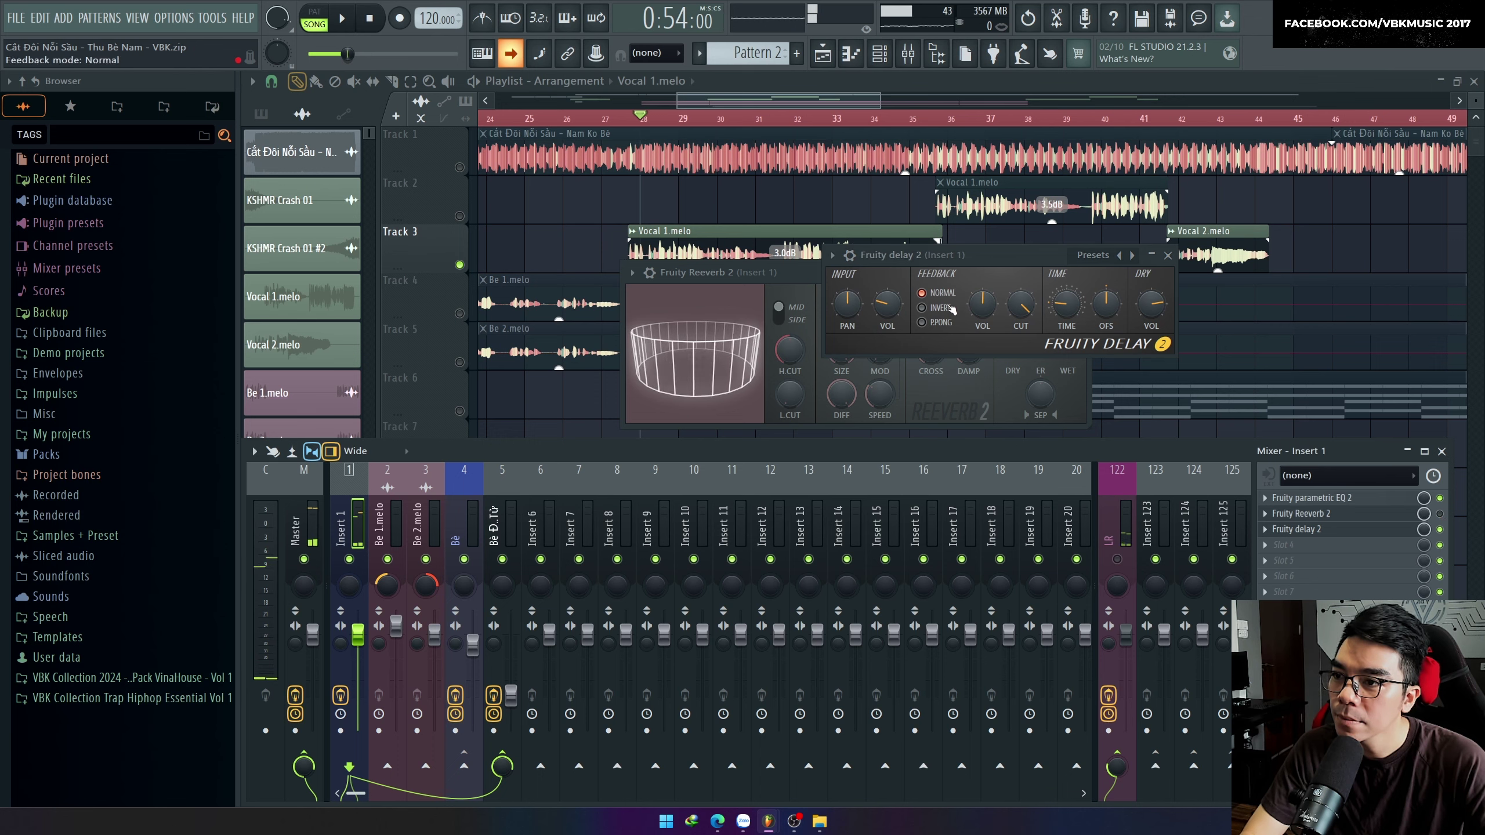
Play the vocal from bar 28 with Fruity Delay 2 active, close the delay and reverb windows and stop playback.
{"action": "key", "text": "space"}
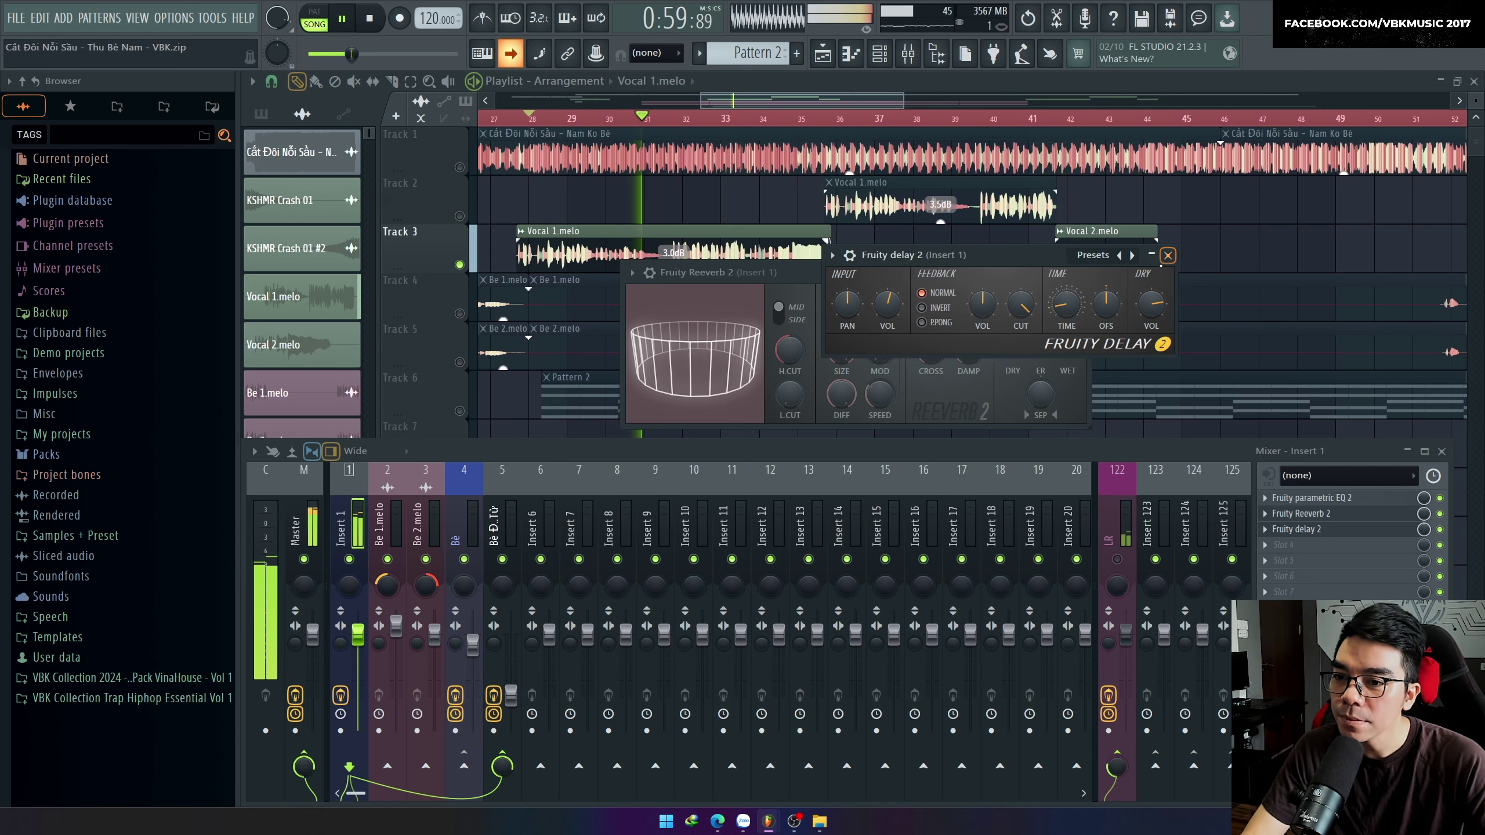
{"action": "left_click", "coordinate": [1168, 256]}
{"action": "key", "text": "Escape"}
{"action": "key", "text": "space"}
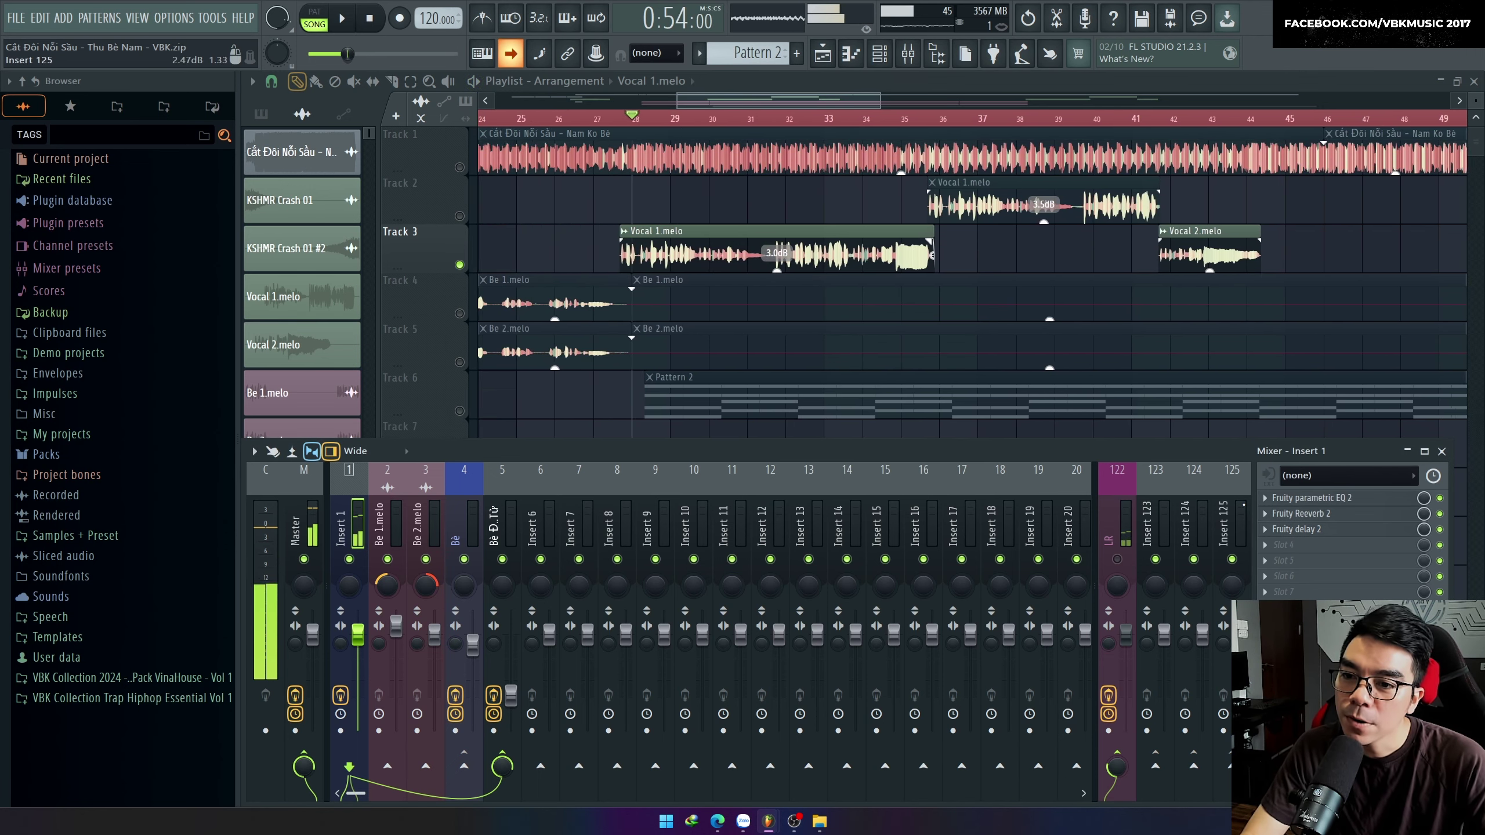
Add Fruity Limiter to the fourth effect slot of Insert 1.
{"action": "left_click", "coordinate": [1299, 552]}
{"action": "left_click", "coordinate": [1226, 240]}
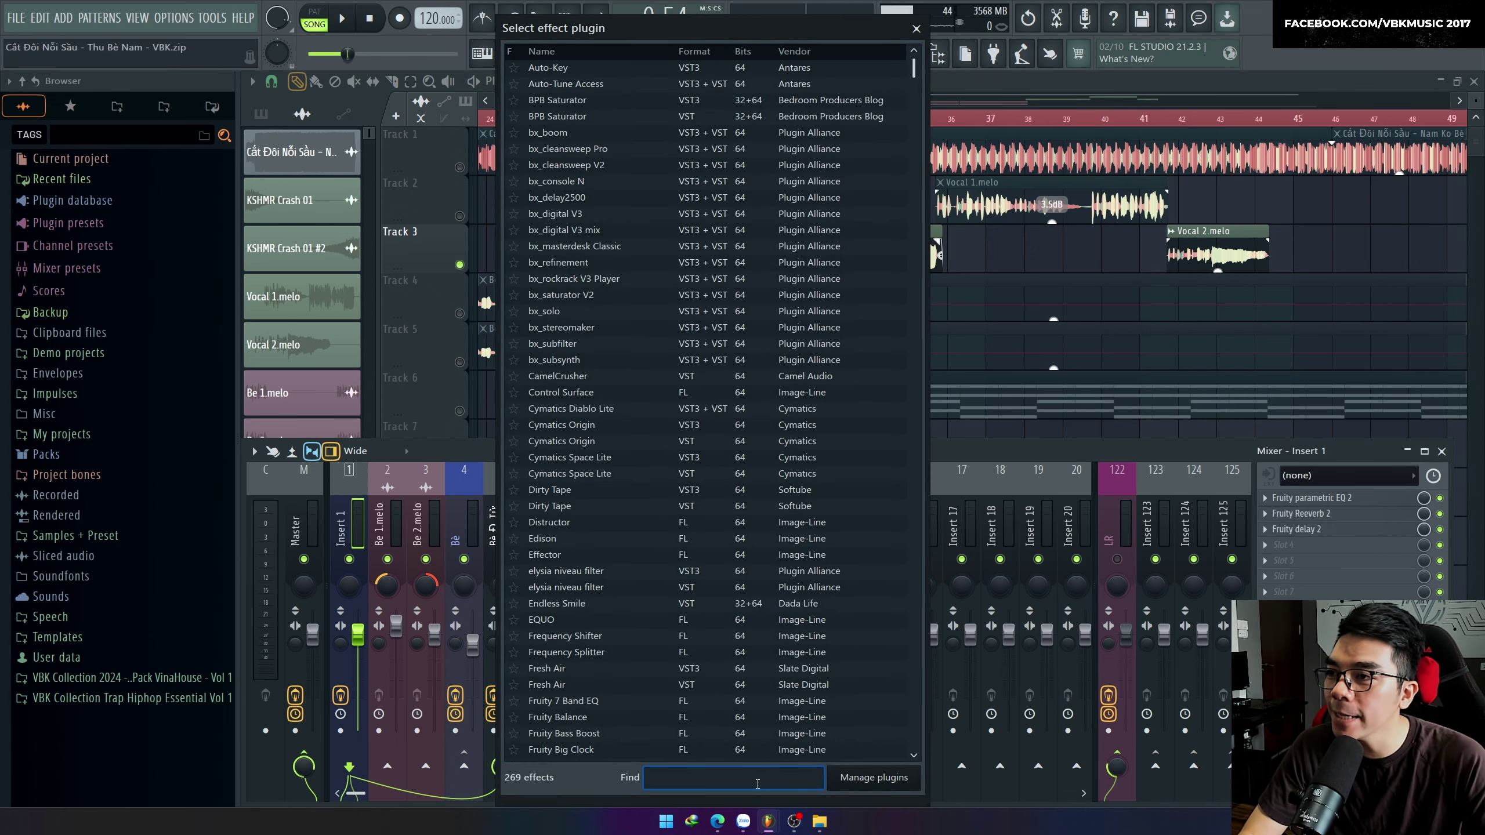
{"action": "type", "text": "limiter"}
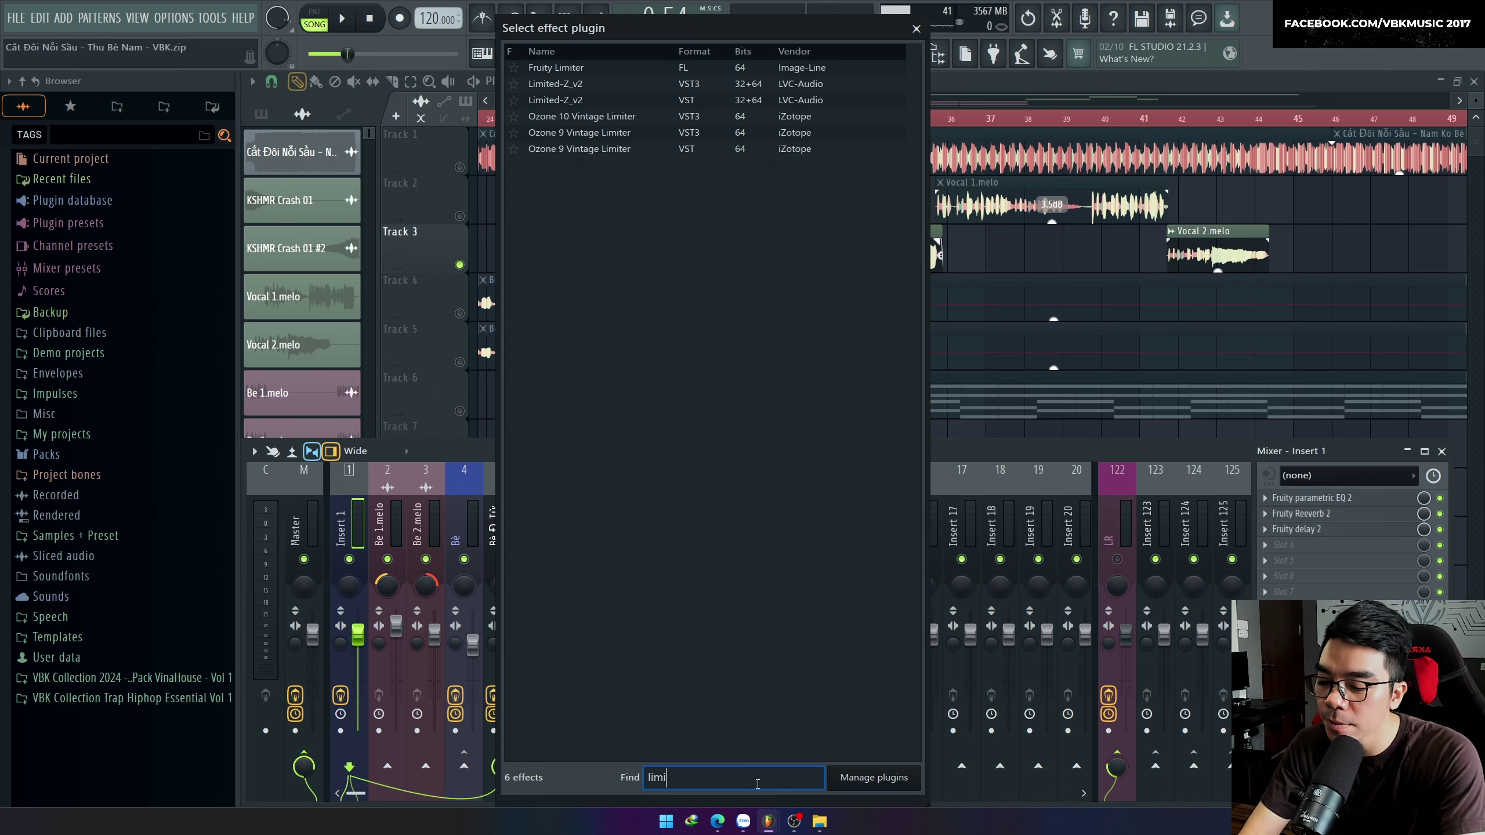
{"action": "double_click", "coordinate": [571, 68]}
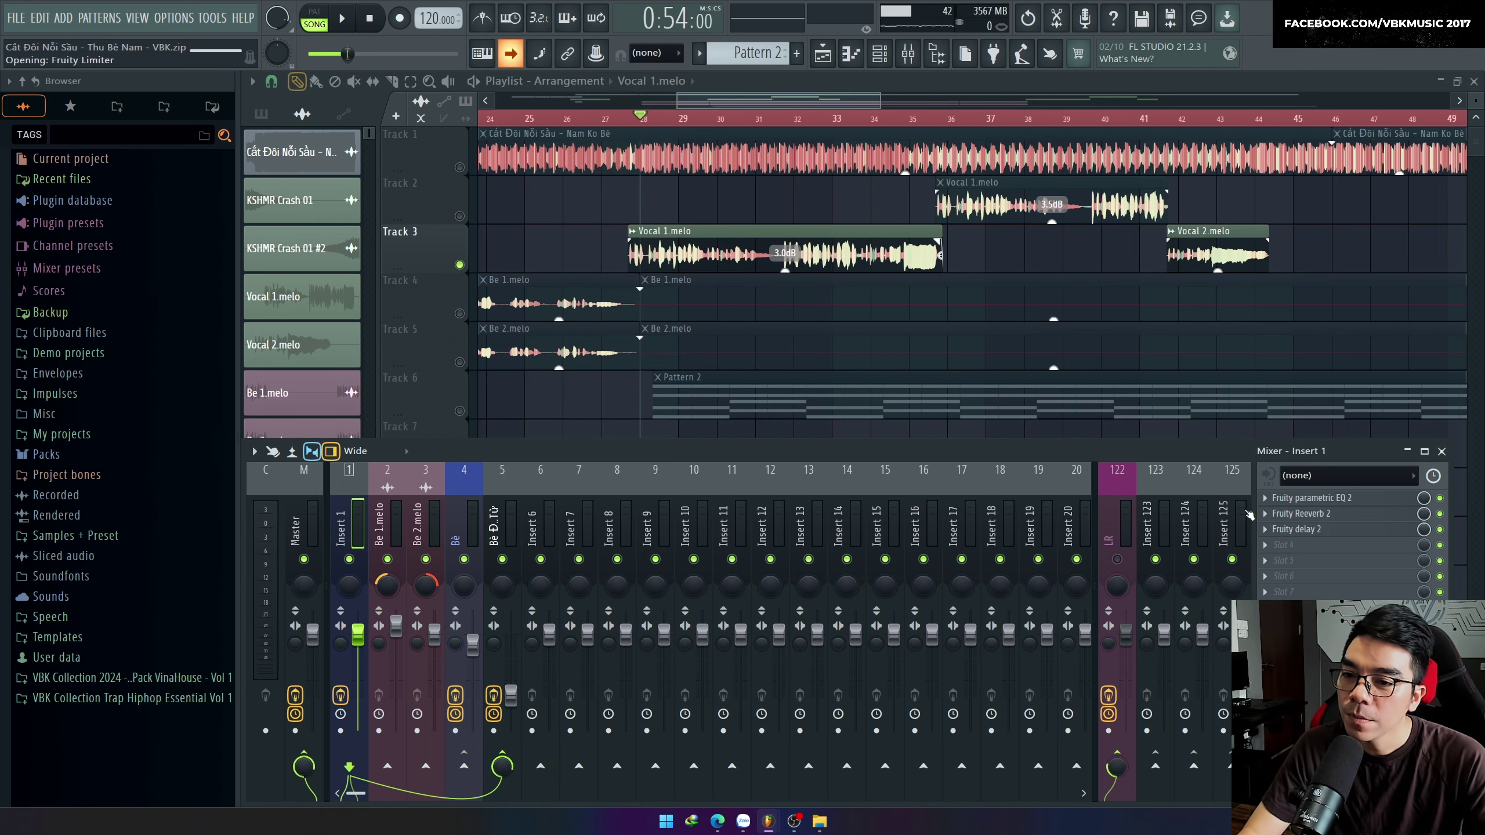
Play the vocal from bar 28 through Fruity Limiter, then try a higher gain and listen again.
{"action": "key", "text": "space"}
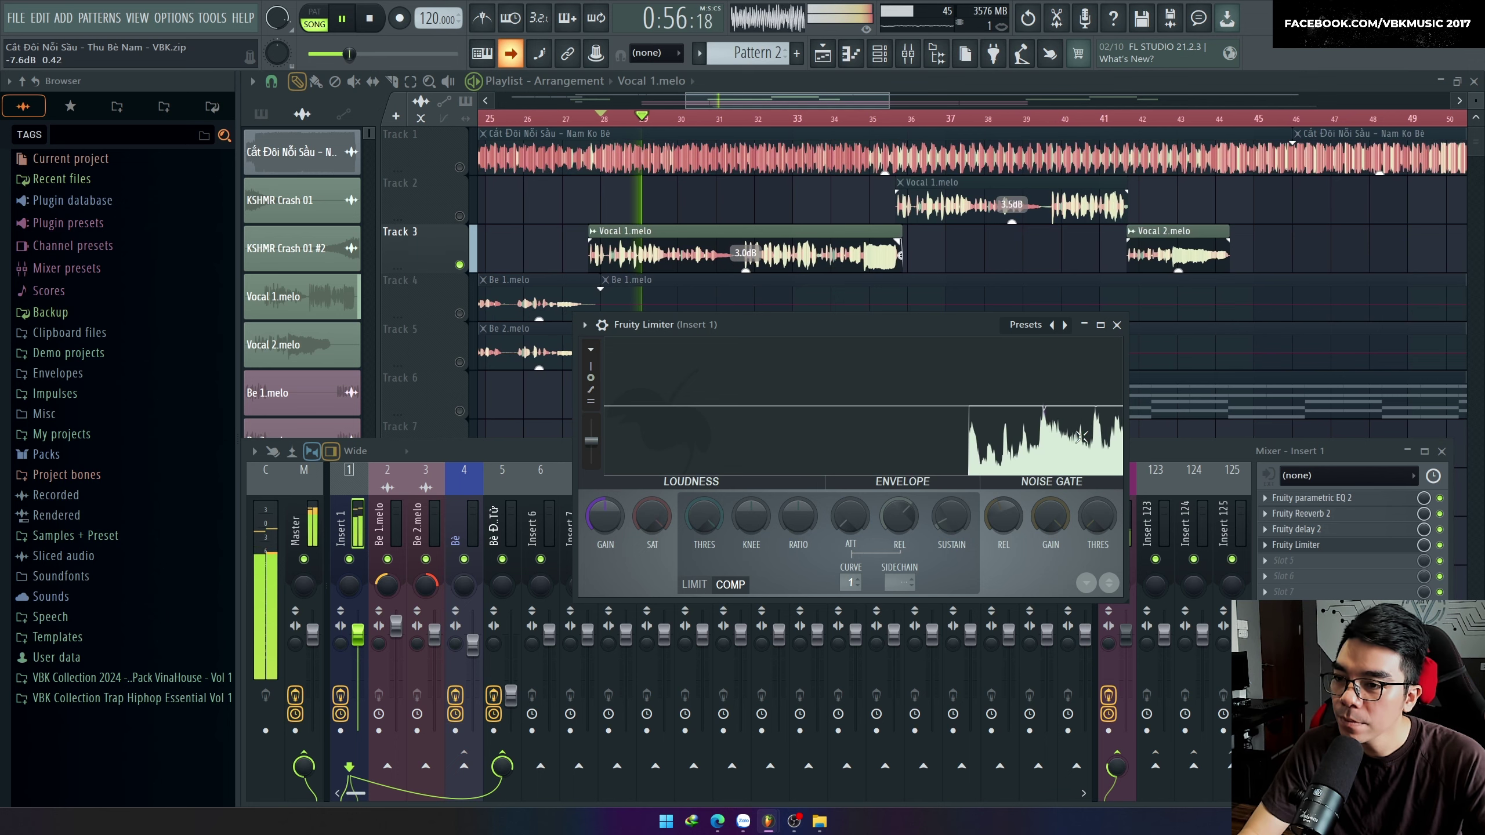
{"action": "key", "text": "space"}
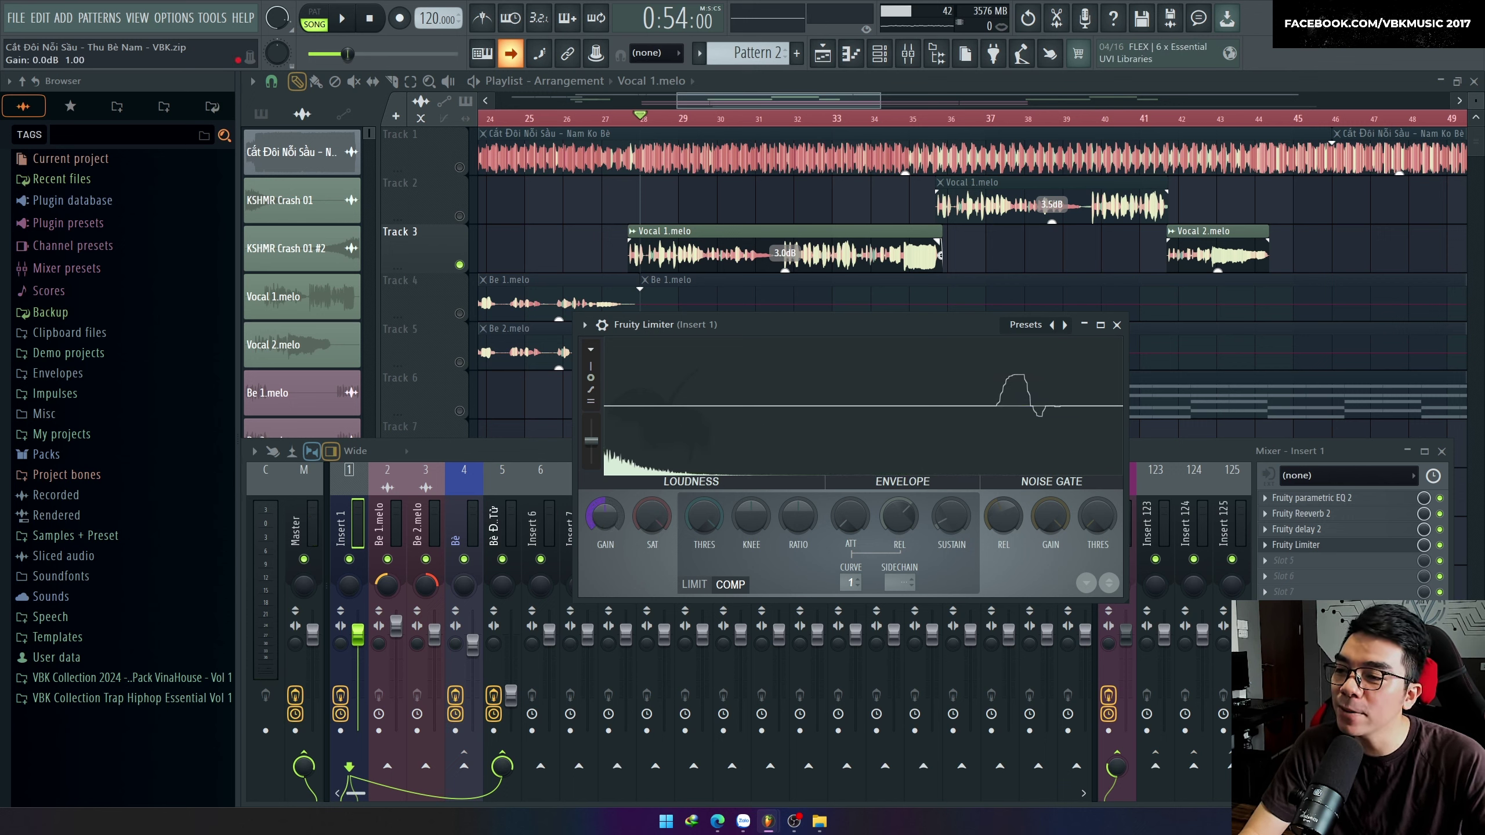
{"action": "left_click_drag", "start_coordinate": [605, 515], "coordinate": [605, 498]}
{"action": "key", "text": "space"}
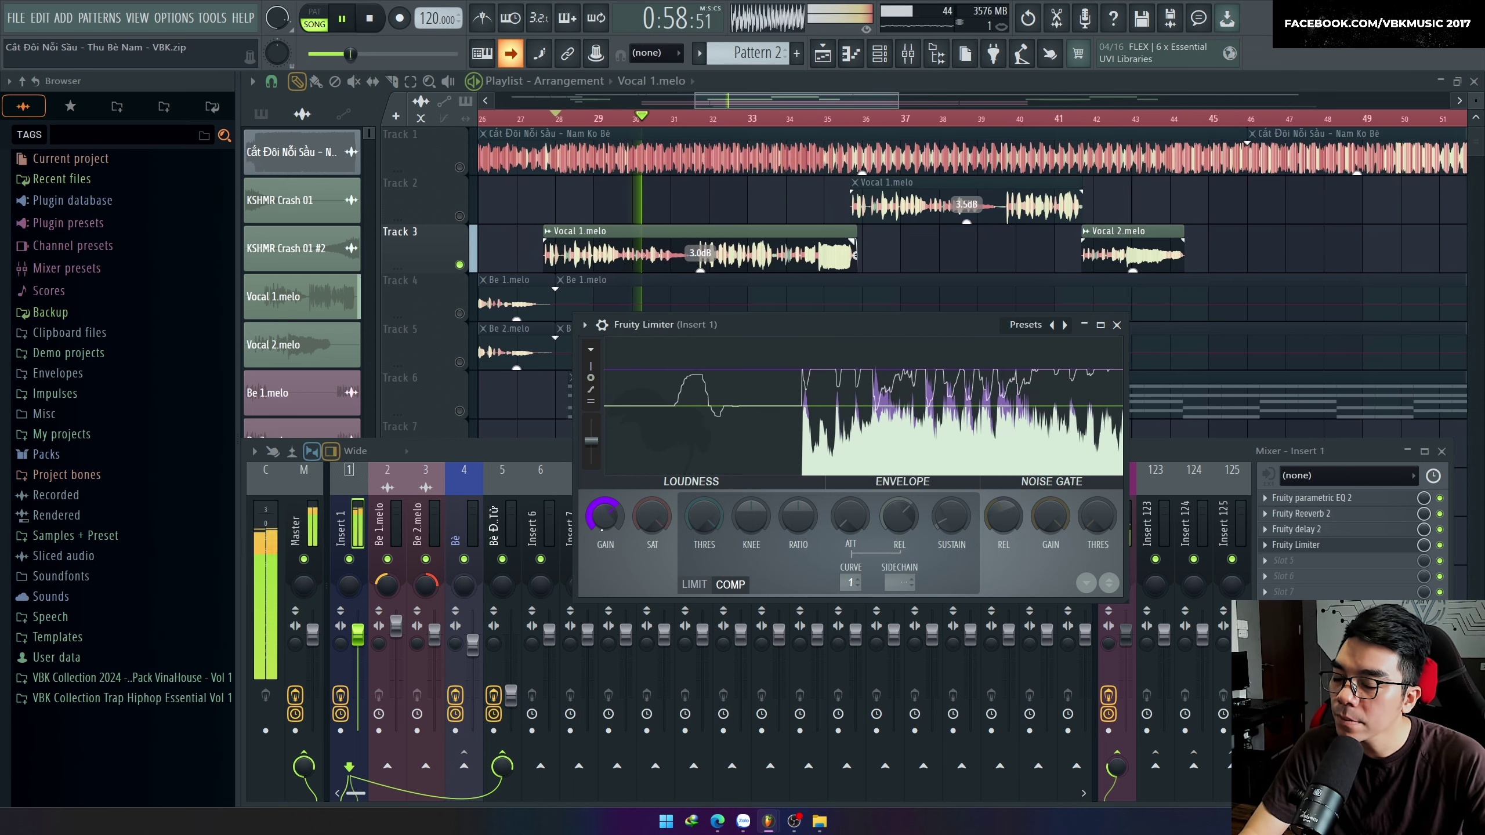
{"action": "key", "text": "space"}
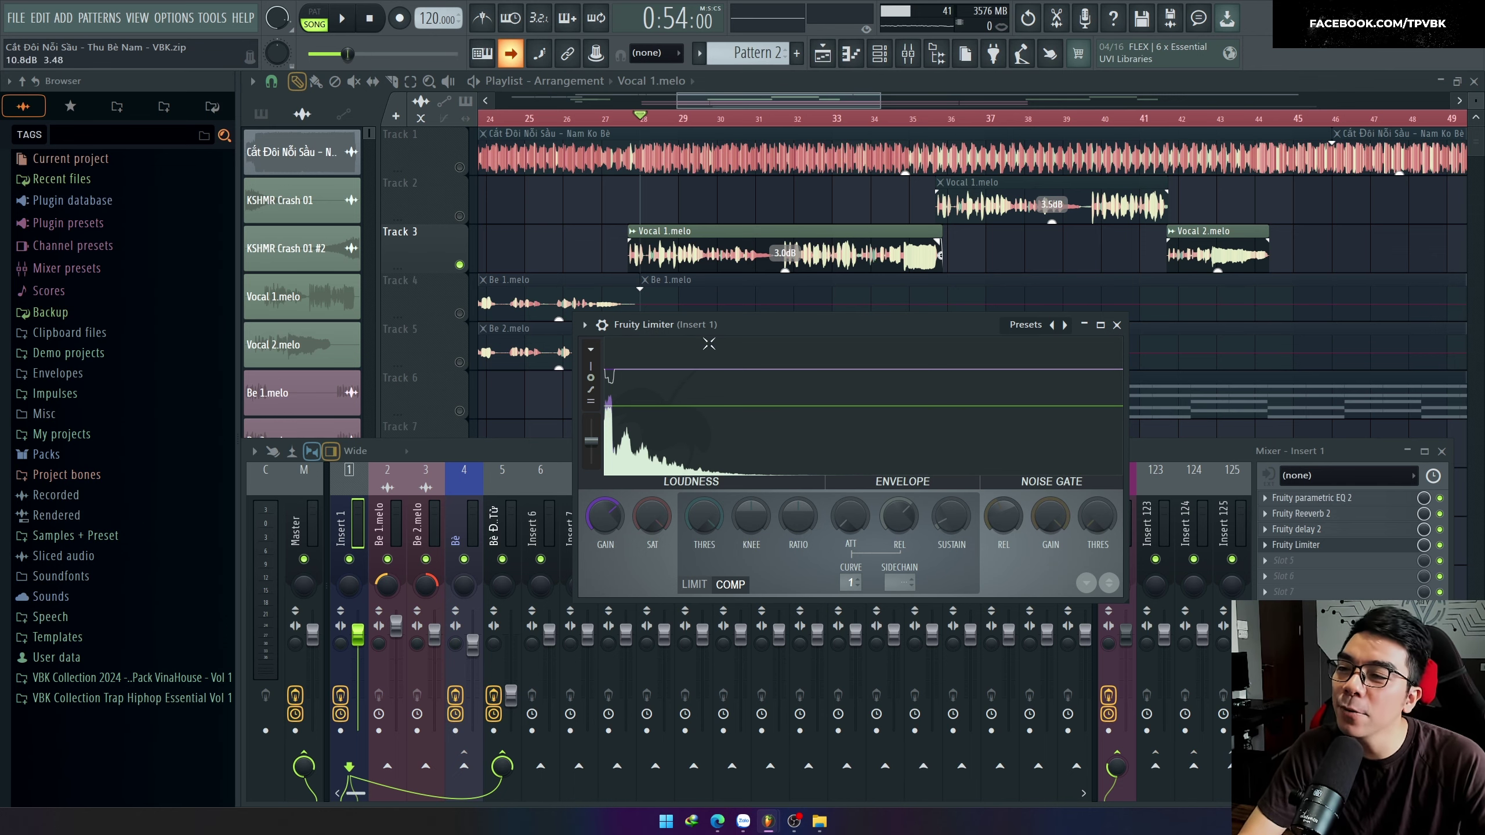
Replay the vocal from bar 28, bring Fruity Limiter's gain back down, stop playback and close the limiter.
{"action": "key", "text": "space"}
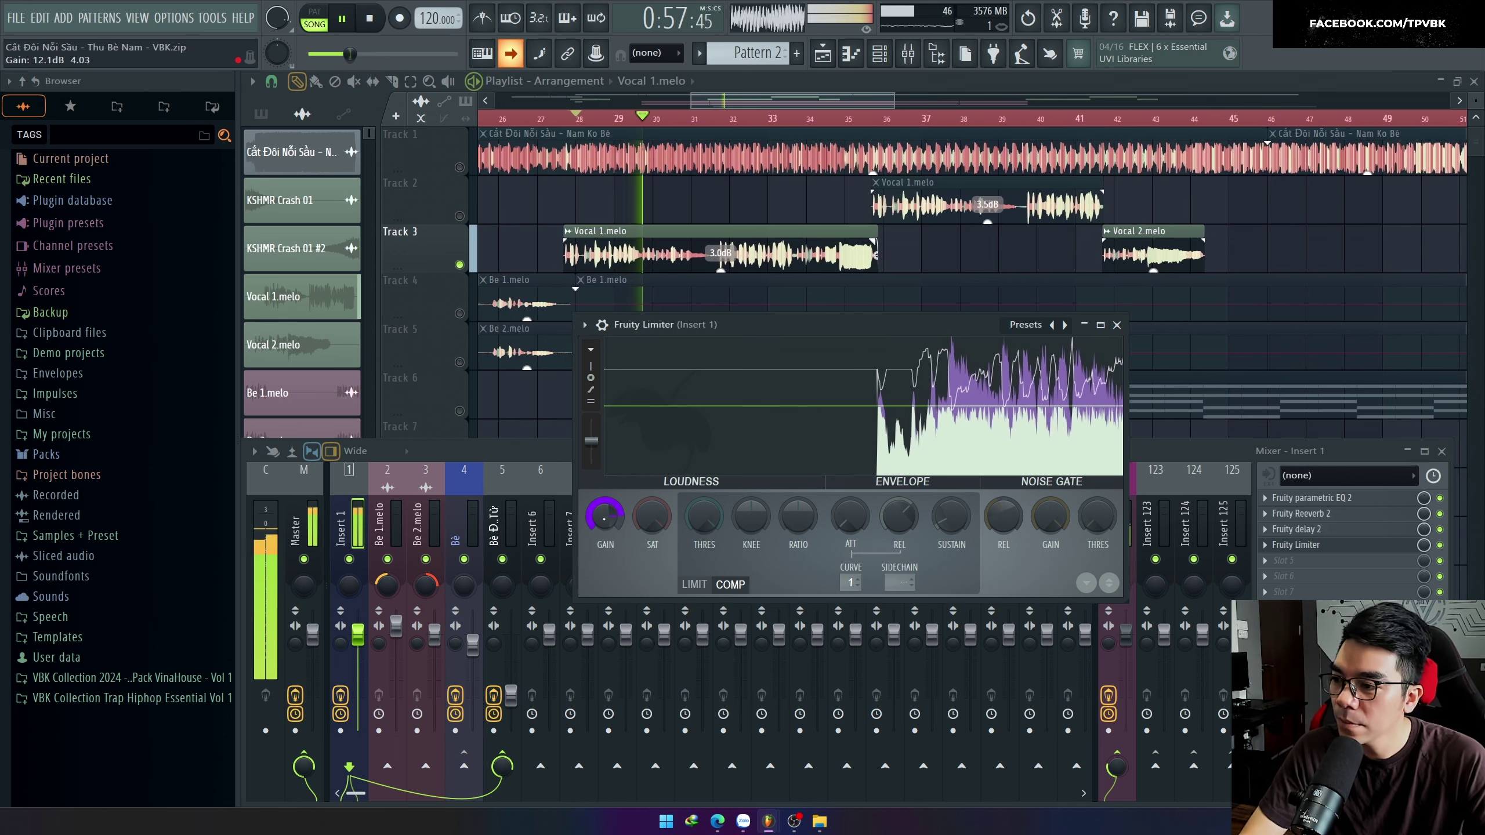
{"action": "left_click_drag", "start_coordinate": [605, 517], "coordinate": [606, 609]}
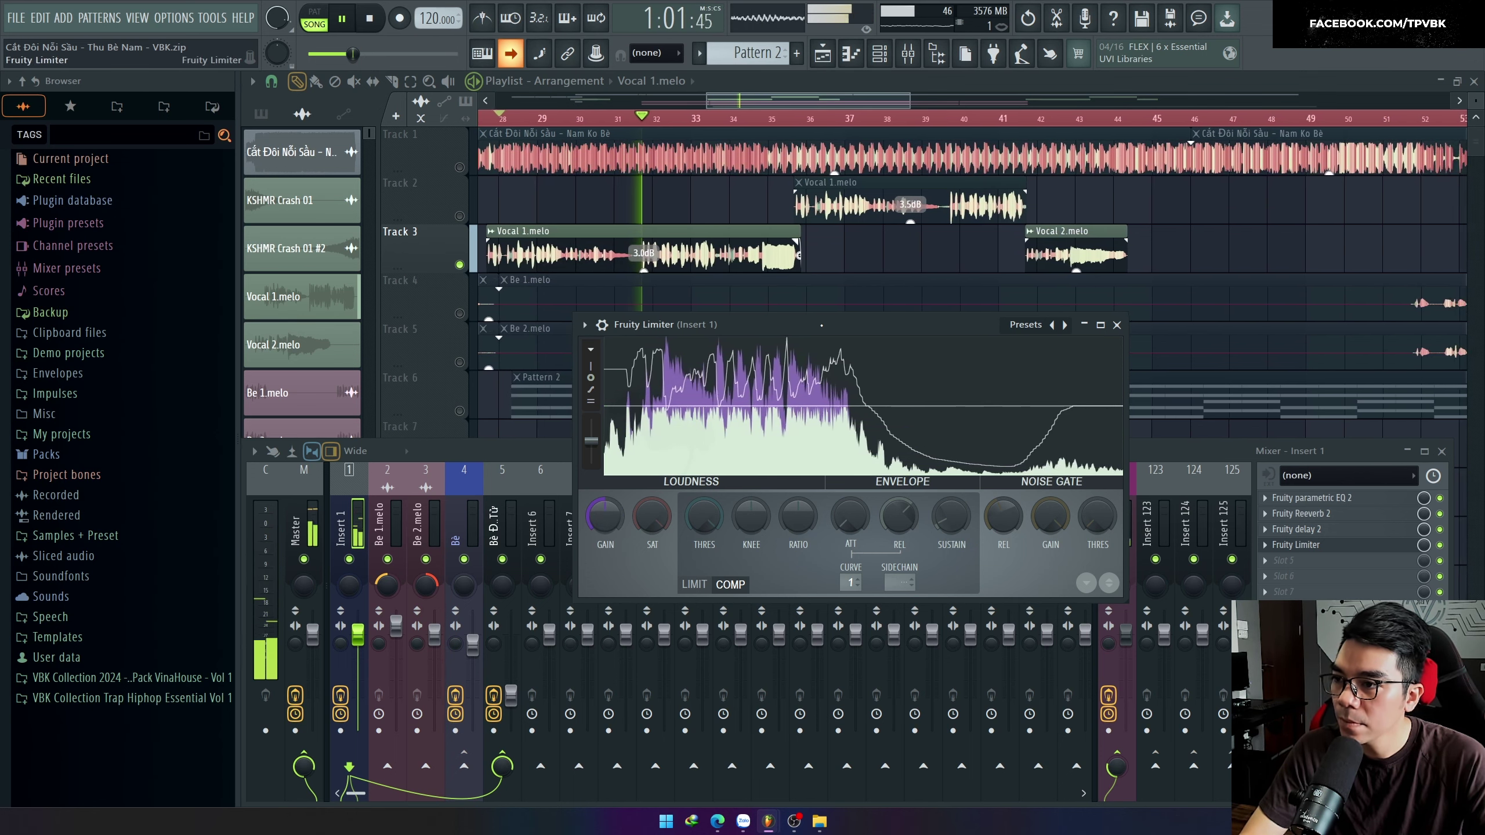
{"action": "key", "text": "space"}
{"action": "left_click", "coordinate": [1117, 325]}
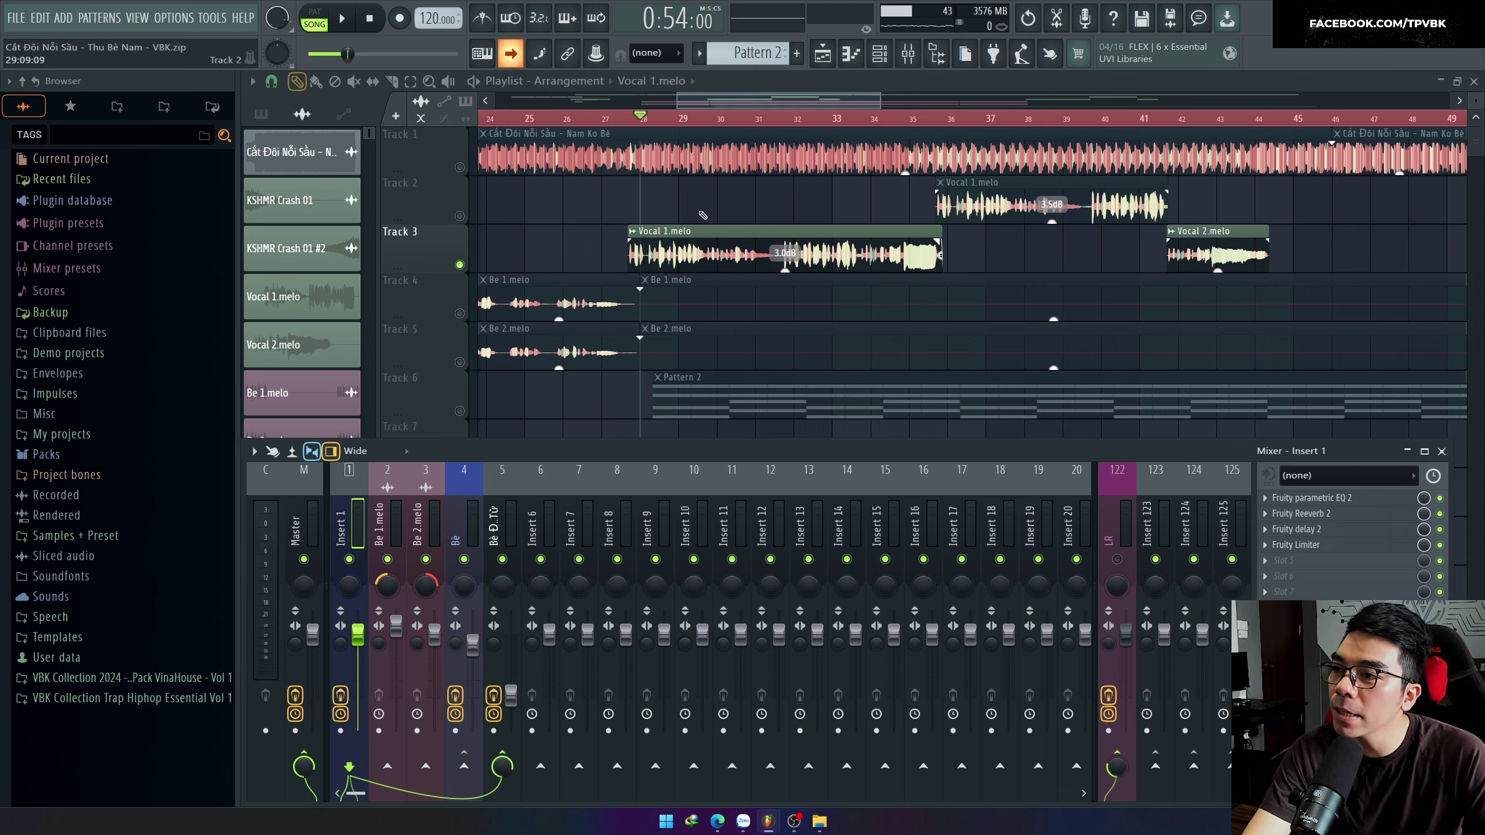
Show all channels in the Channel rack and preview the KSHMR Crash 01 sample.
{"action": "key", "text": "F6"}
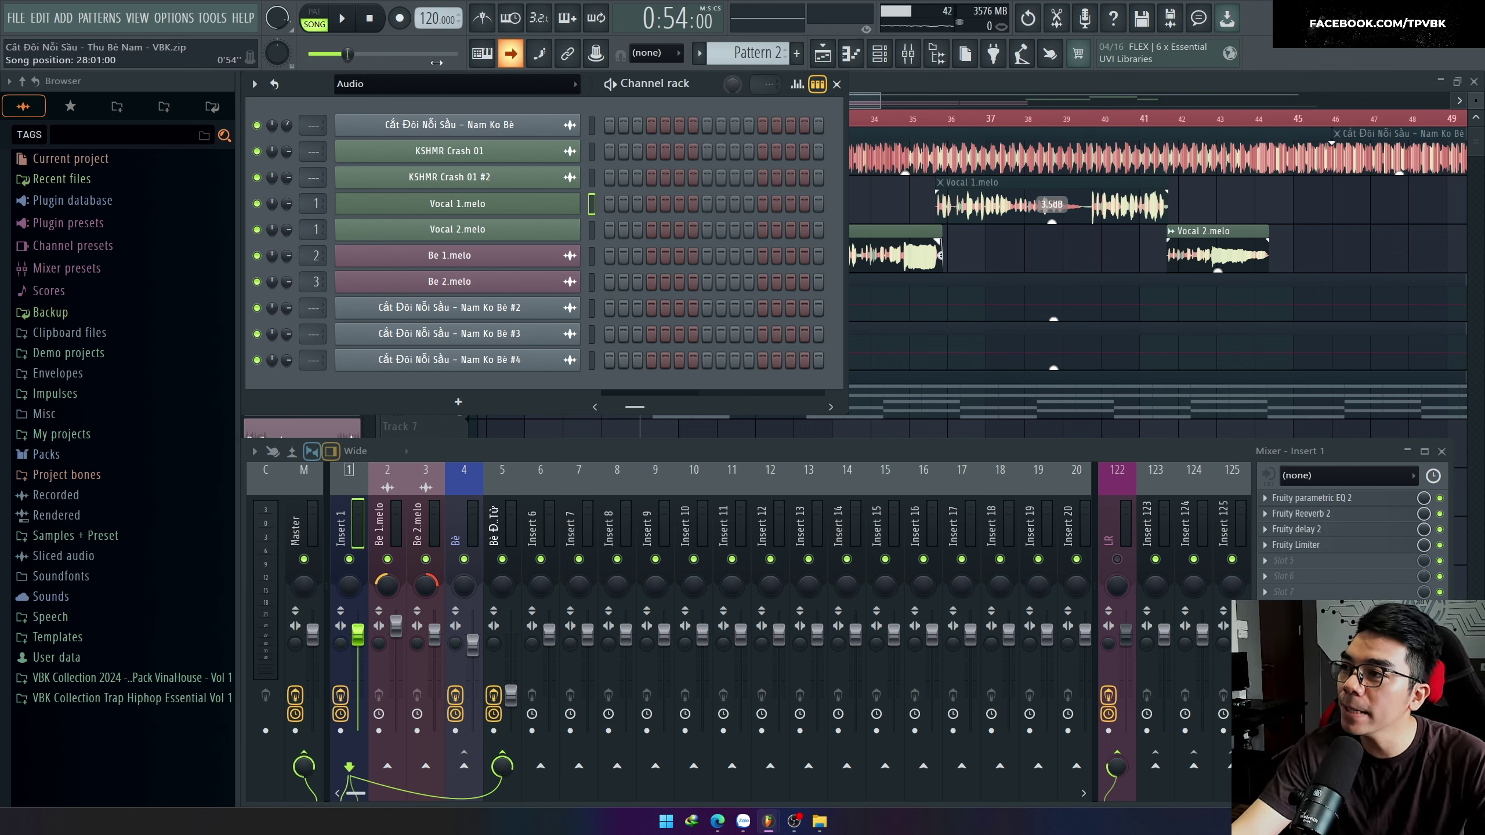
{"action": "left_click", "coordinate": [460, 88]}
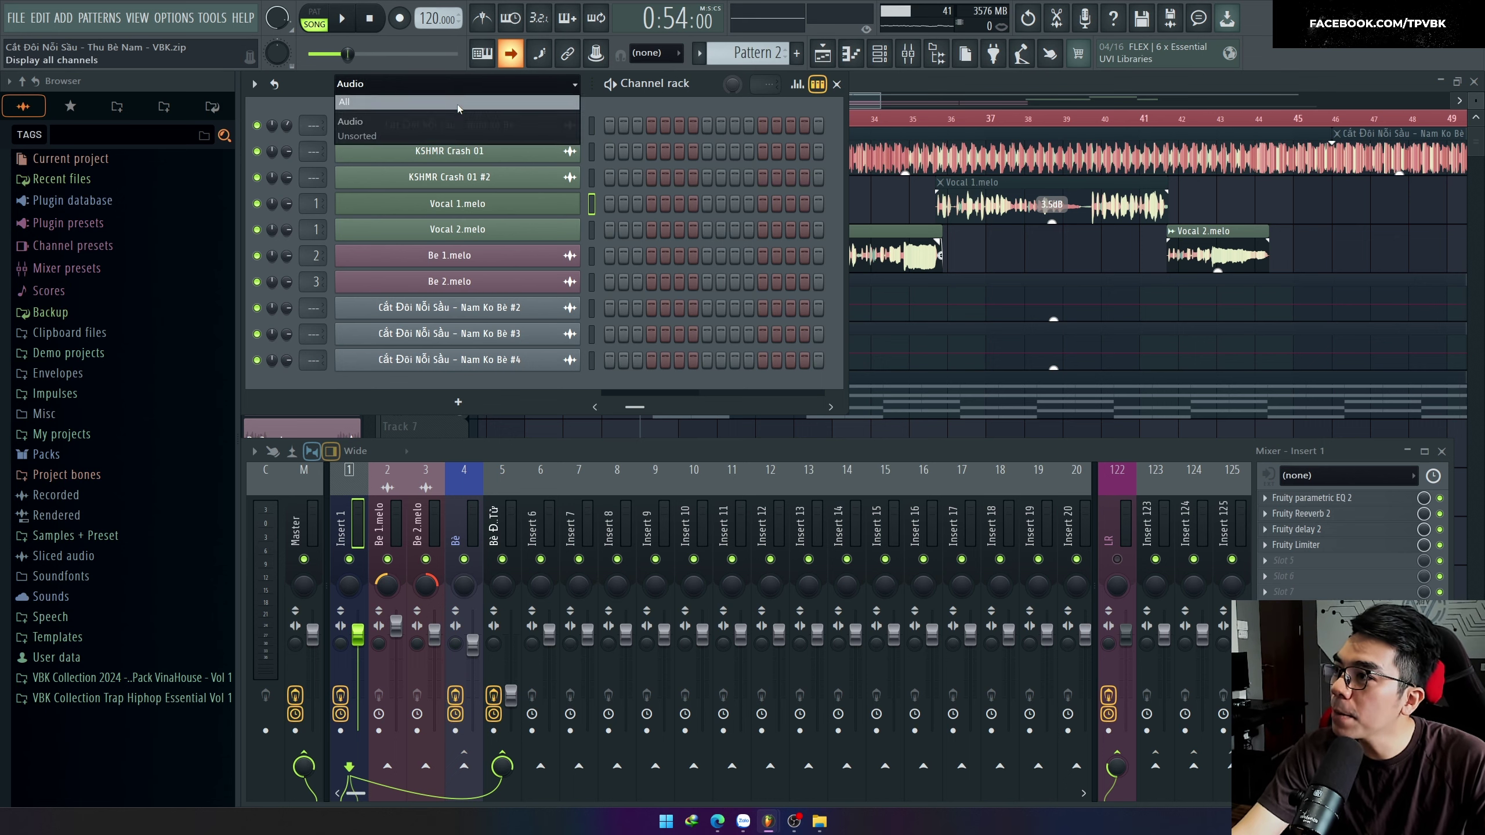
{"action": "left_click", "coordinate": [349, 98]}
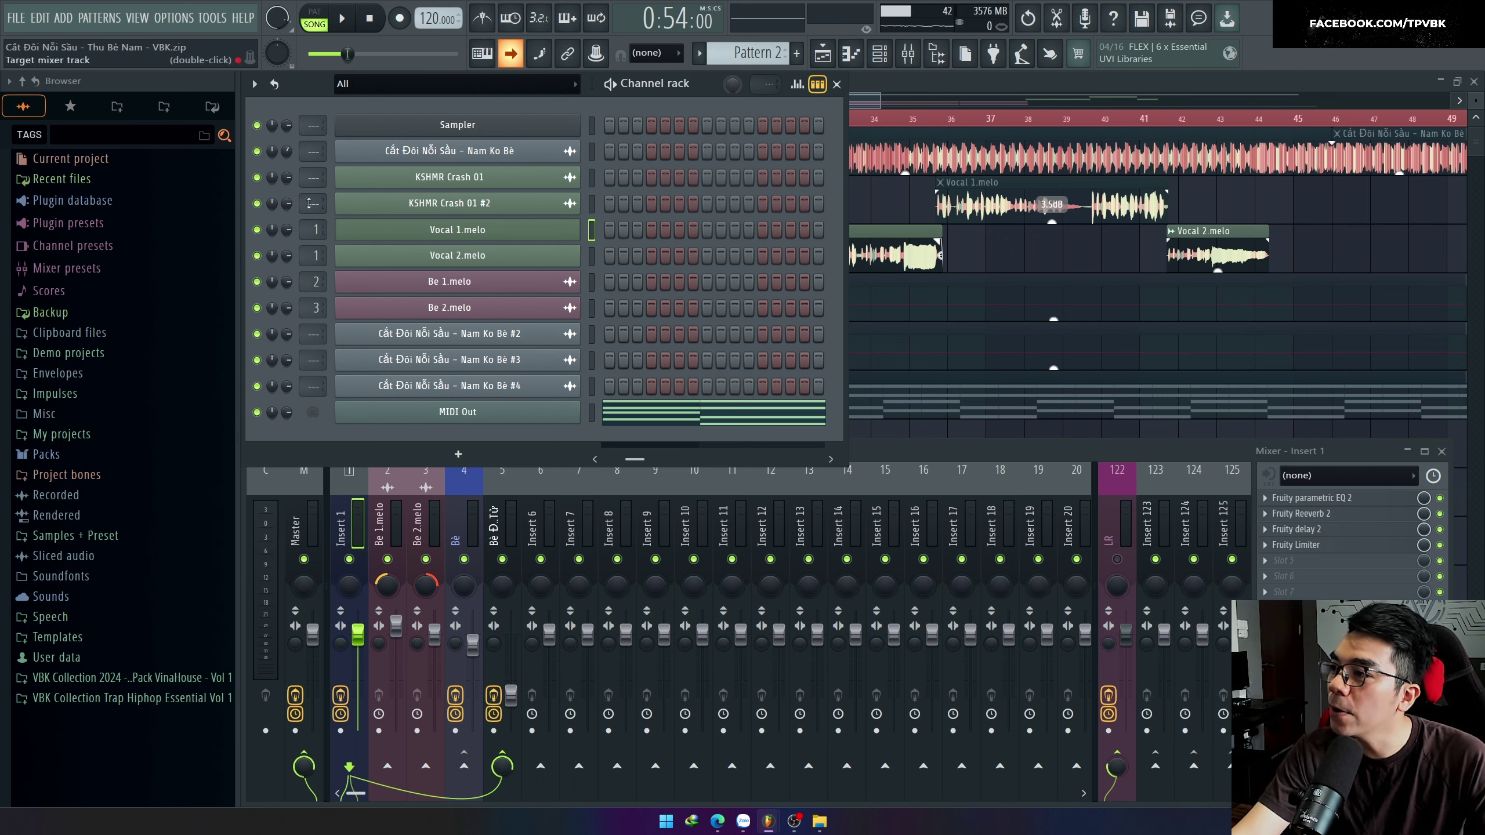
{"action": "left_click", "coordinate": [448, 183]}
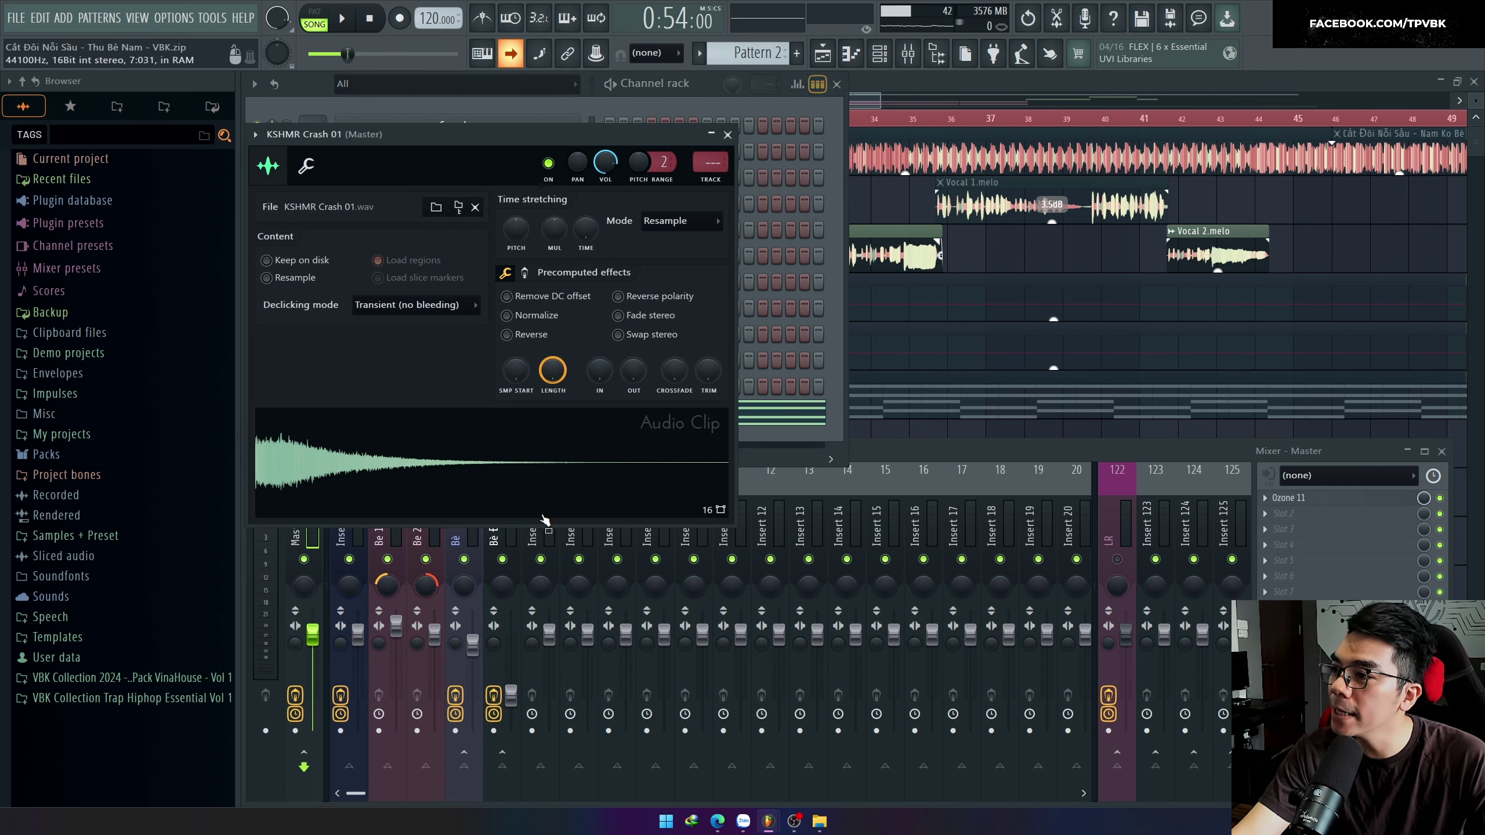
{"action": "left_click", "coordinate": [476, 459]}
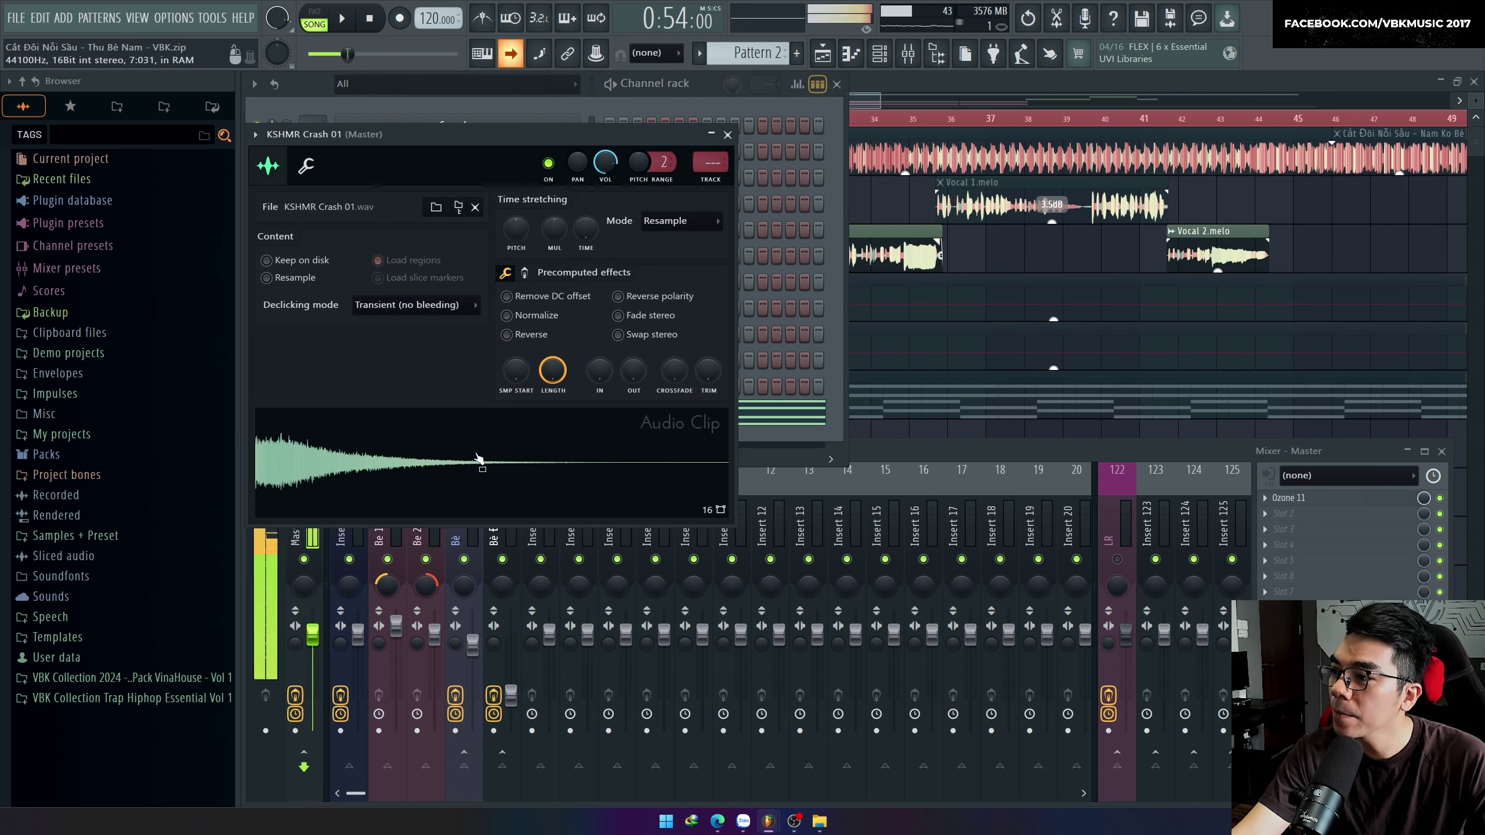
{"action": "left_click", "coordinate": [973, 287]}
Move the KSHMR Crash 01 clip at bar 12 from Track 3 to Track 5 and turn all playlist tracks back on.
{"action": "scroll", "coordinate": [696, 490], "scroll_direction": "down", "scroll_amount": 5}
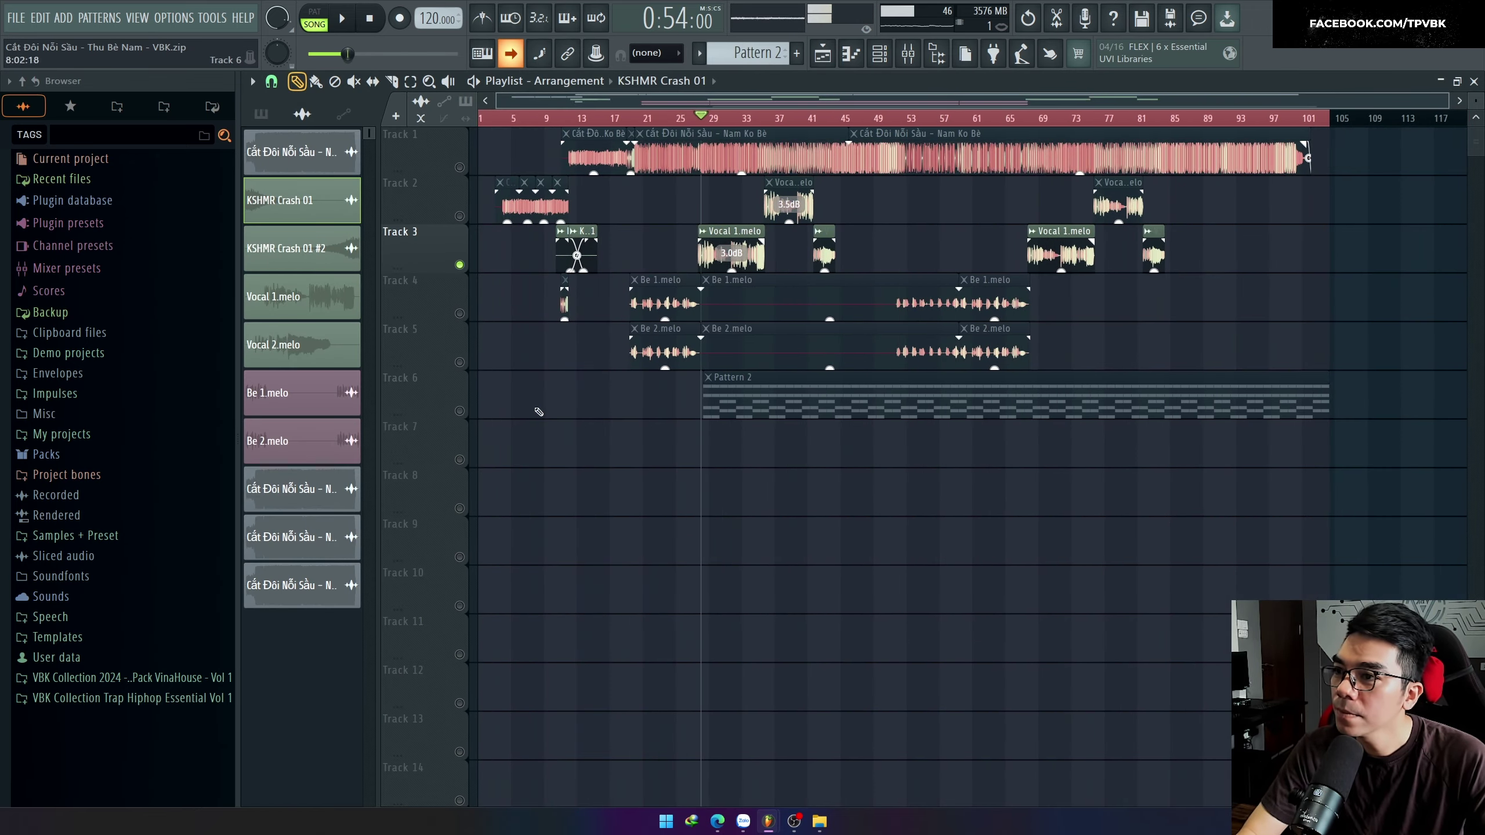
{"action": "scroll", "coordinate": [647, 415], "scroll_direction": "up", "scroll_amount": 3}
{"action": "key", "text": "alt+Tab"}
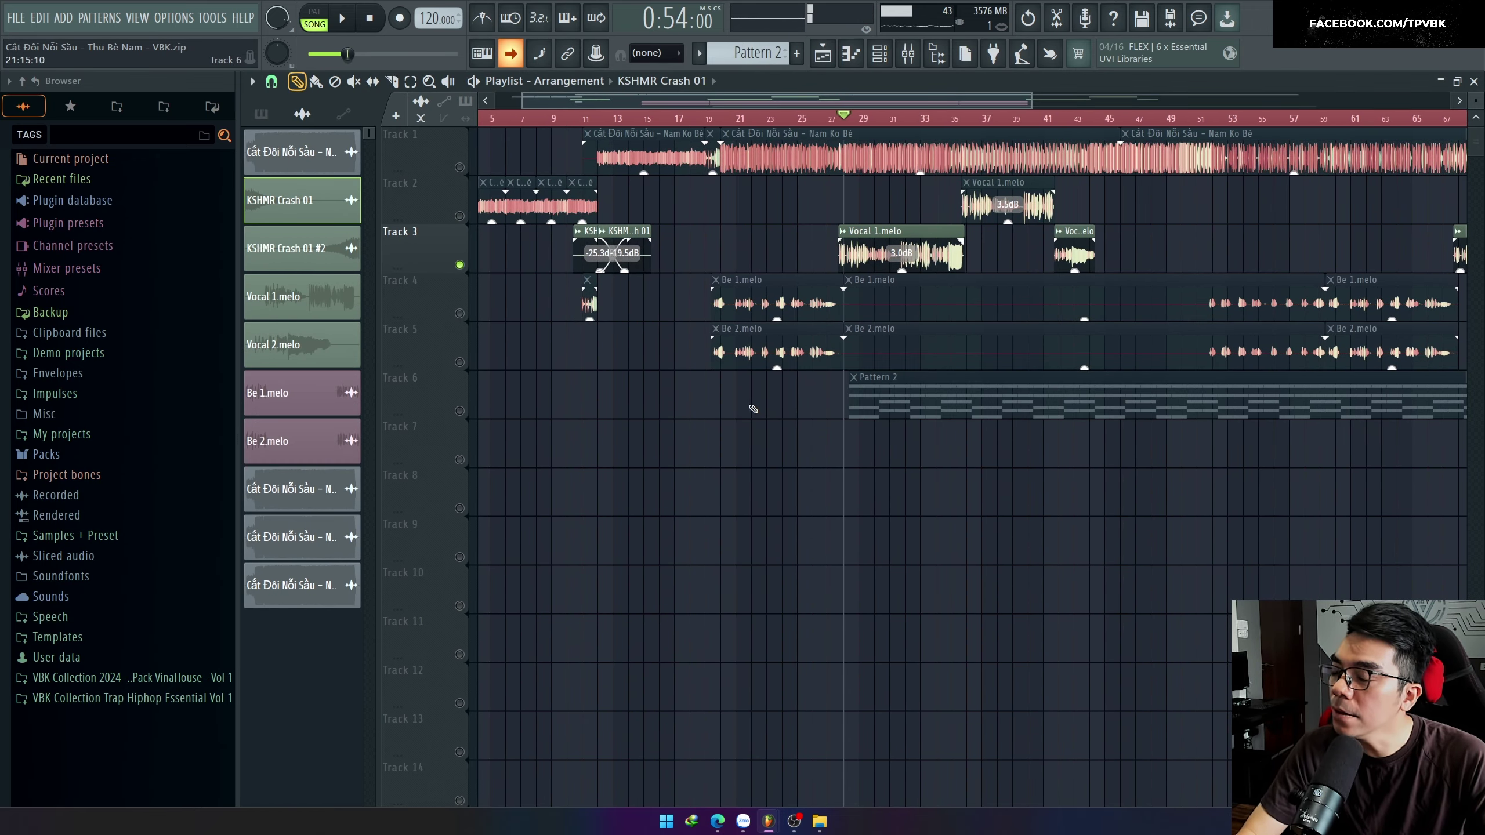
{"action": "scroll", "coordinate": [579, 258], "scroll_direction": "up", "scroll_amount": 6}
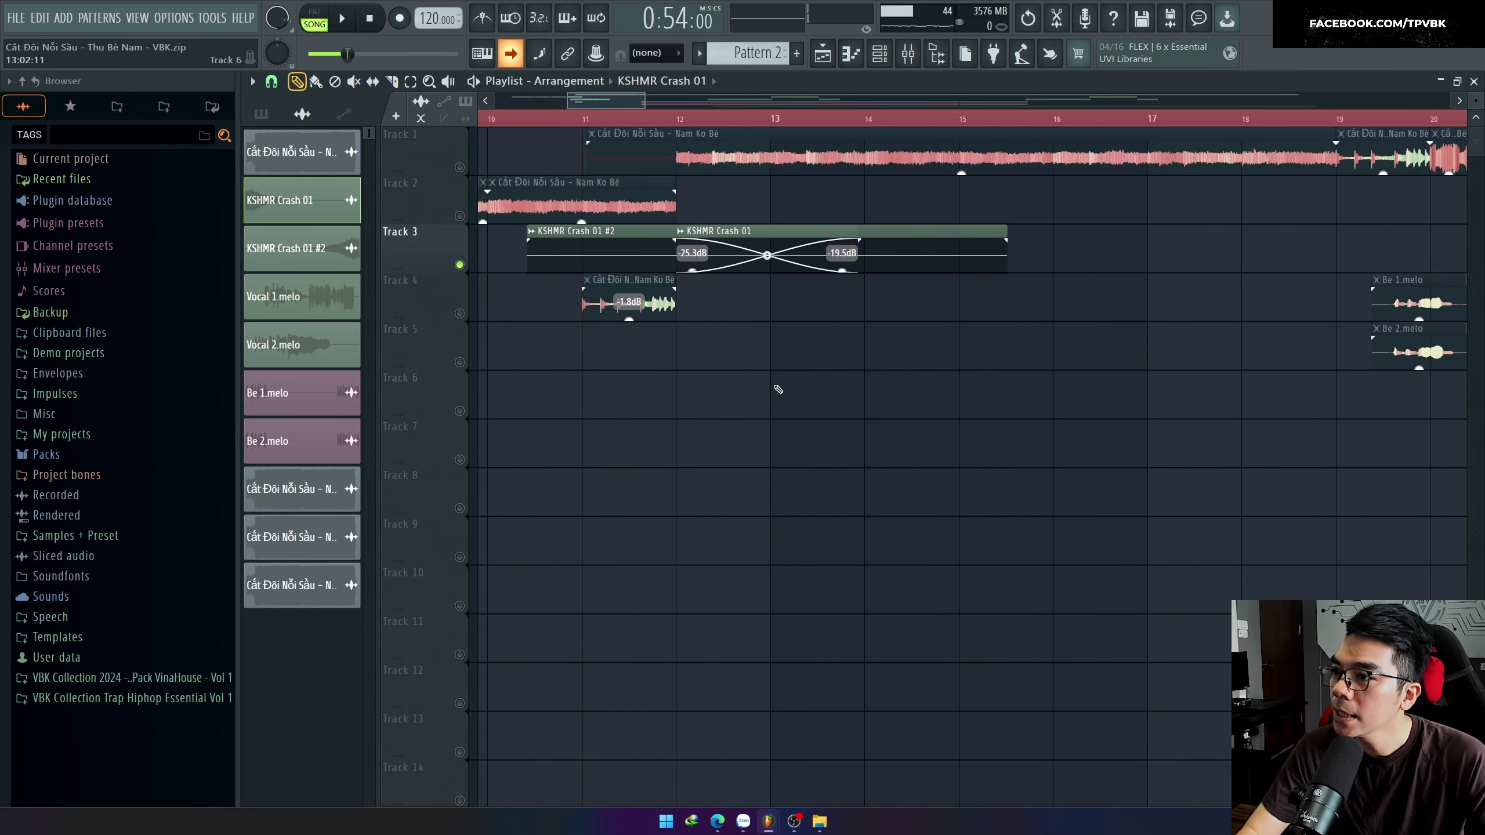
{"action": "left_click_drag", "start_coordinate": [834, 260], "coordinate": [833, 357]}
{"action": "left_click", "coordinate": [459, 362]}
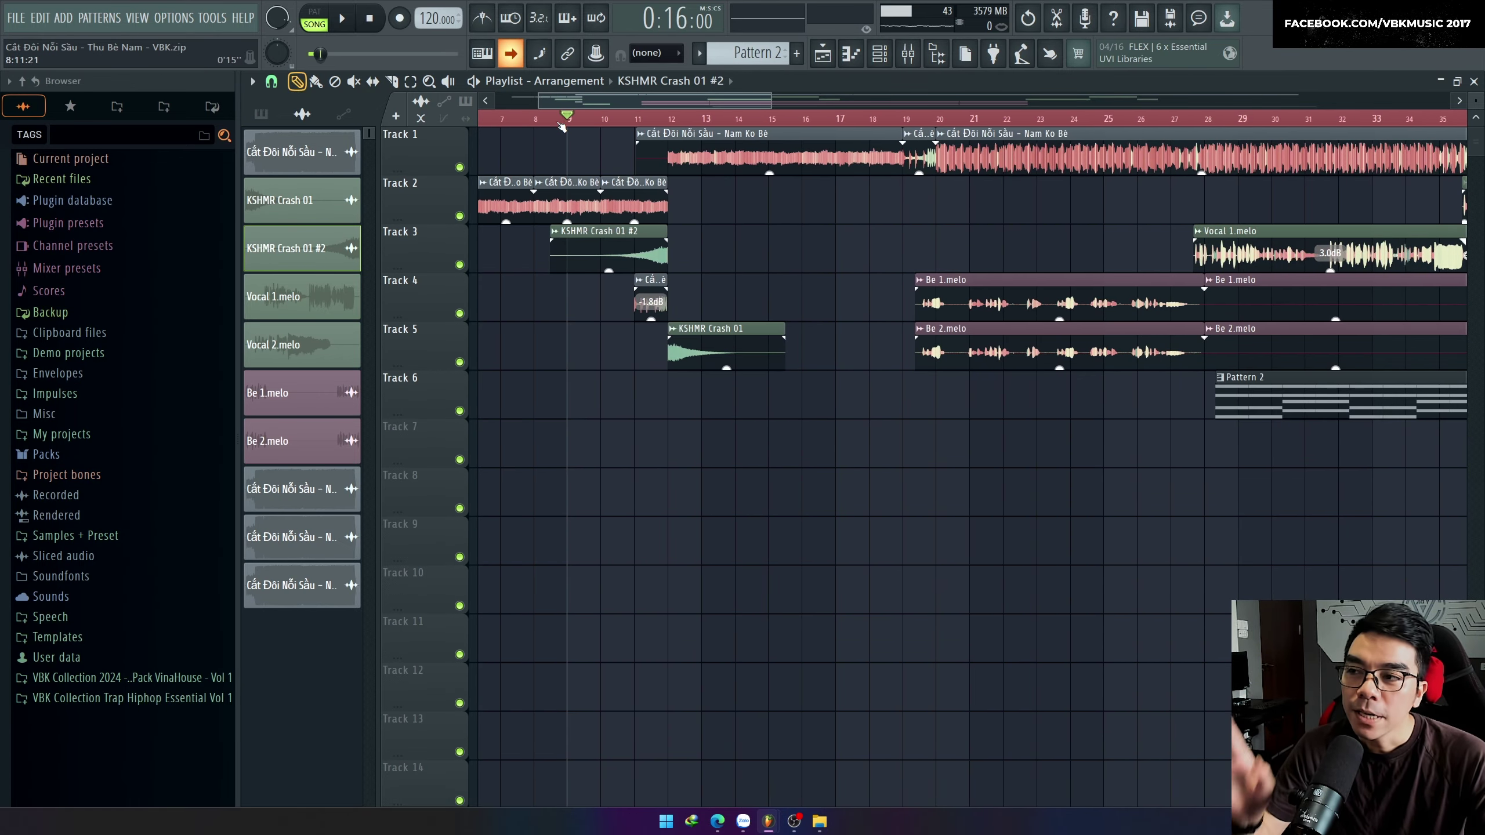
Play the arrangement from bar 10 through the two KSHMR crash clips, then stop playback.
{"action": "scroll", "coordinate": [690, 320], "scroll_direction": "up", "scroll_amount": 4}
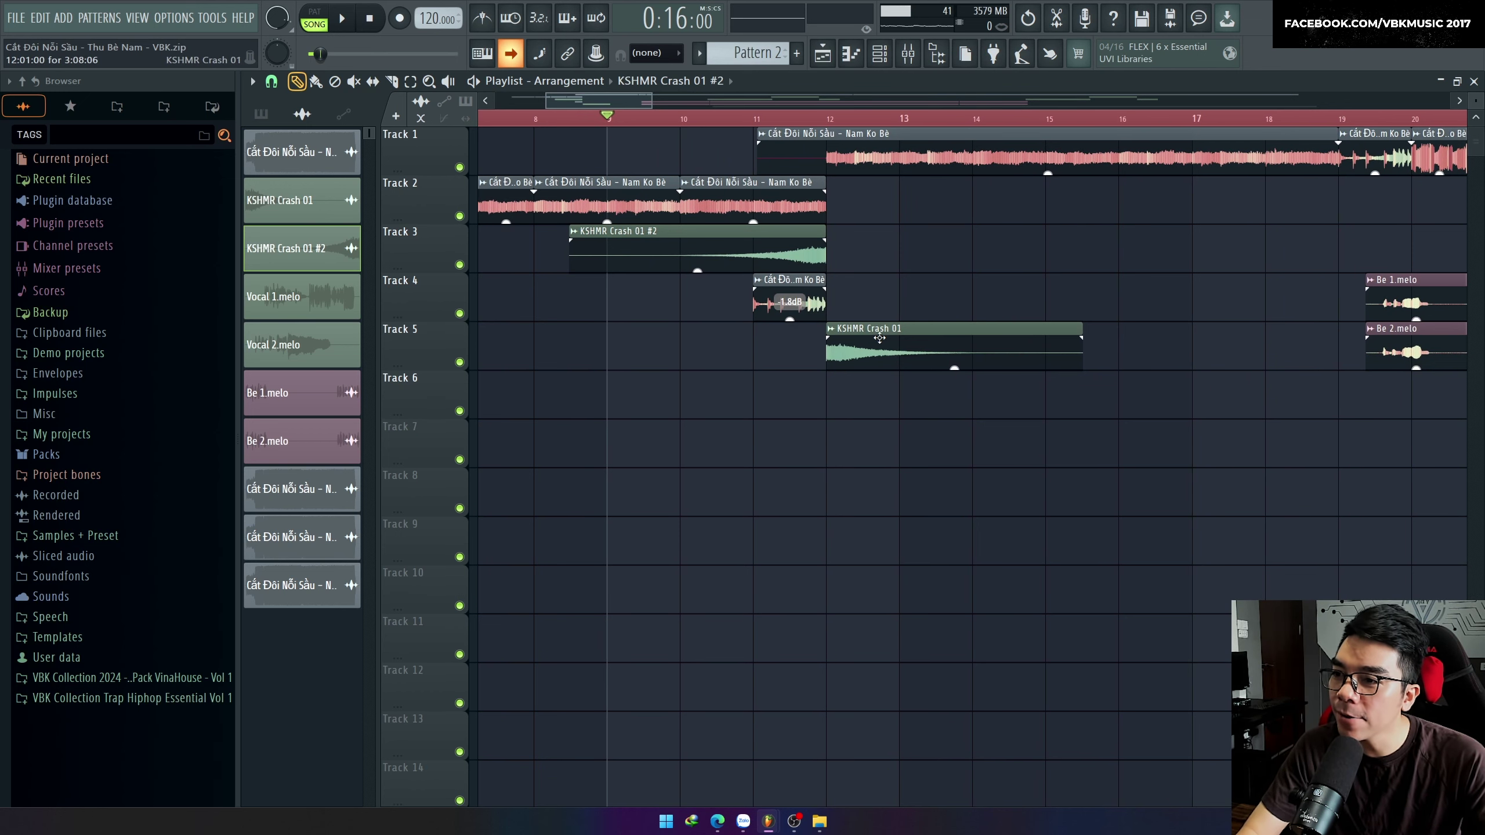
{"action": "scroll", "coordinate": [675, 359], "scroll_direction": "down", "scroll_amount": 4}
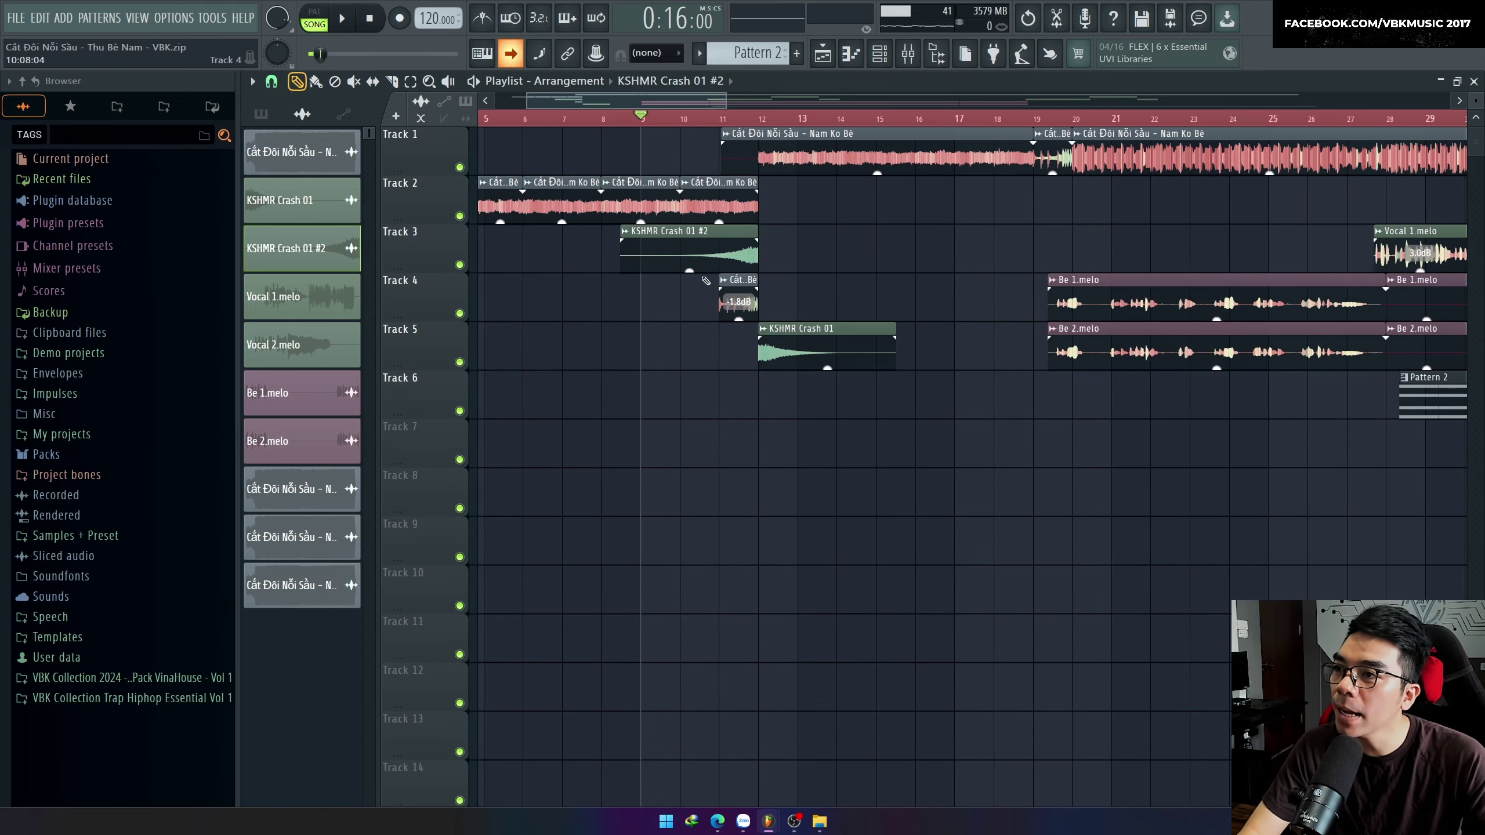
{"action": "key", "text": "space"}
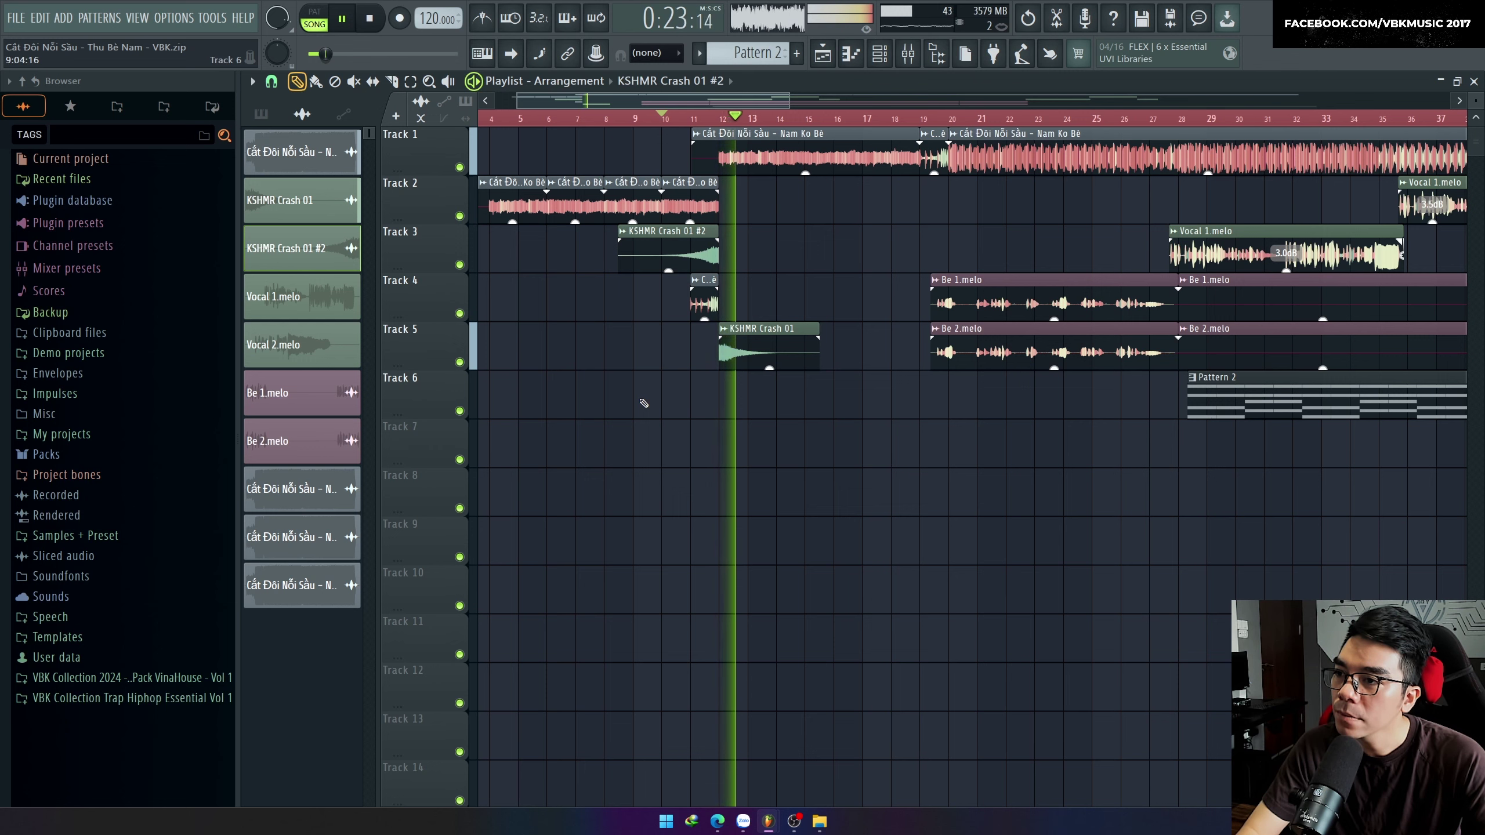
{"action": "key", "text": "space"}
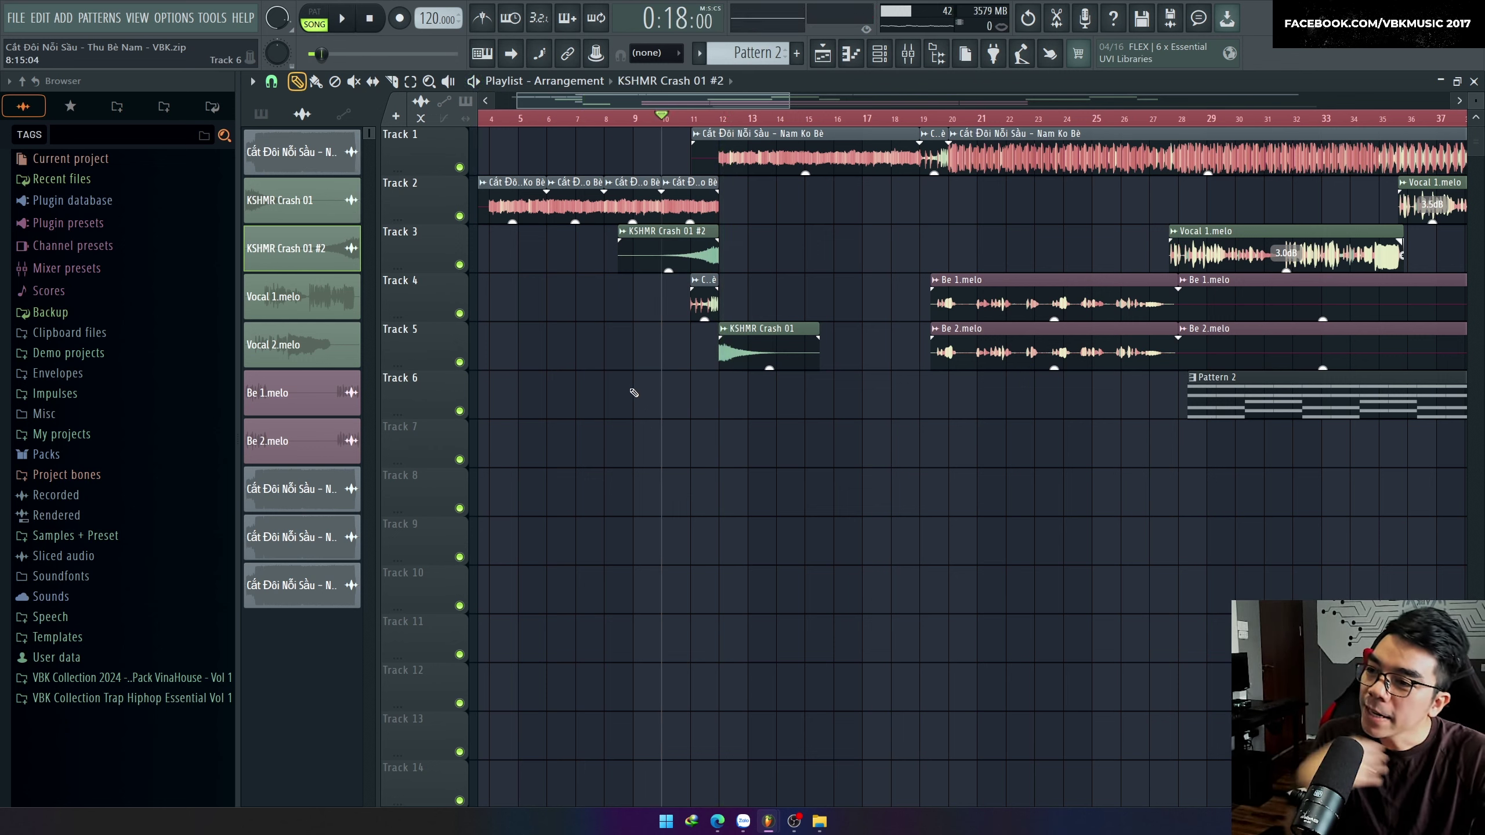
Route the KSHMR Crash 01 and KSHMR Crash 01 #2 channels to mixer tracks 6 and 7, then close the Channel rack.
{"action": "key", "text": "F6"}
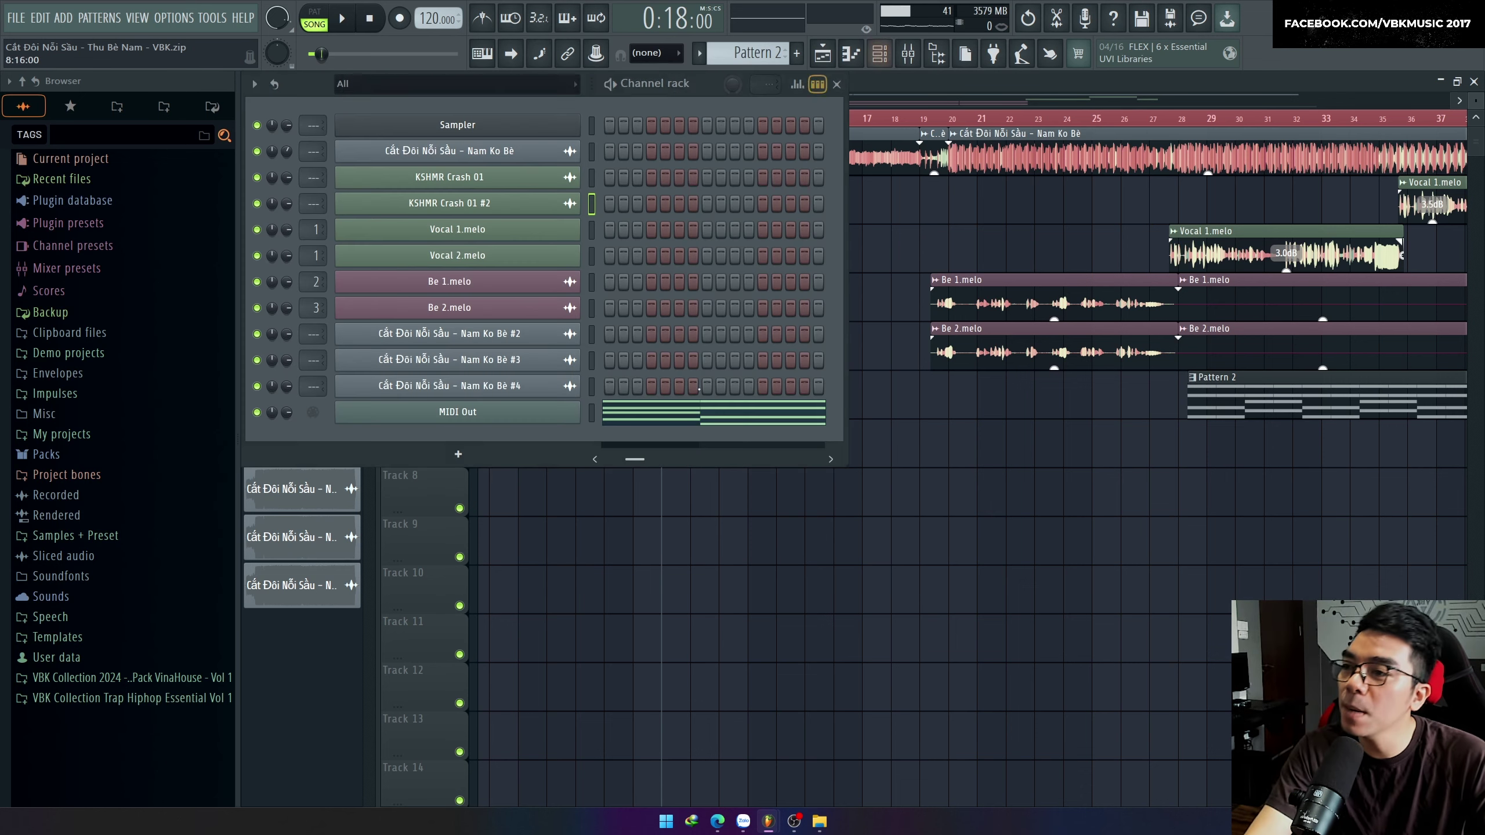
{"action": "key", "text": "F6"}
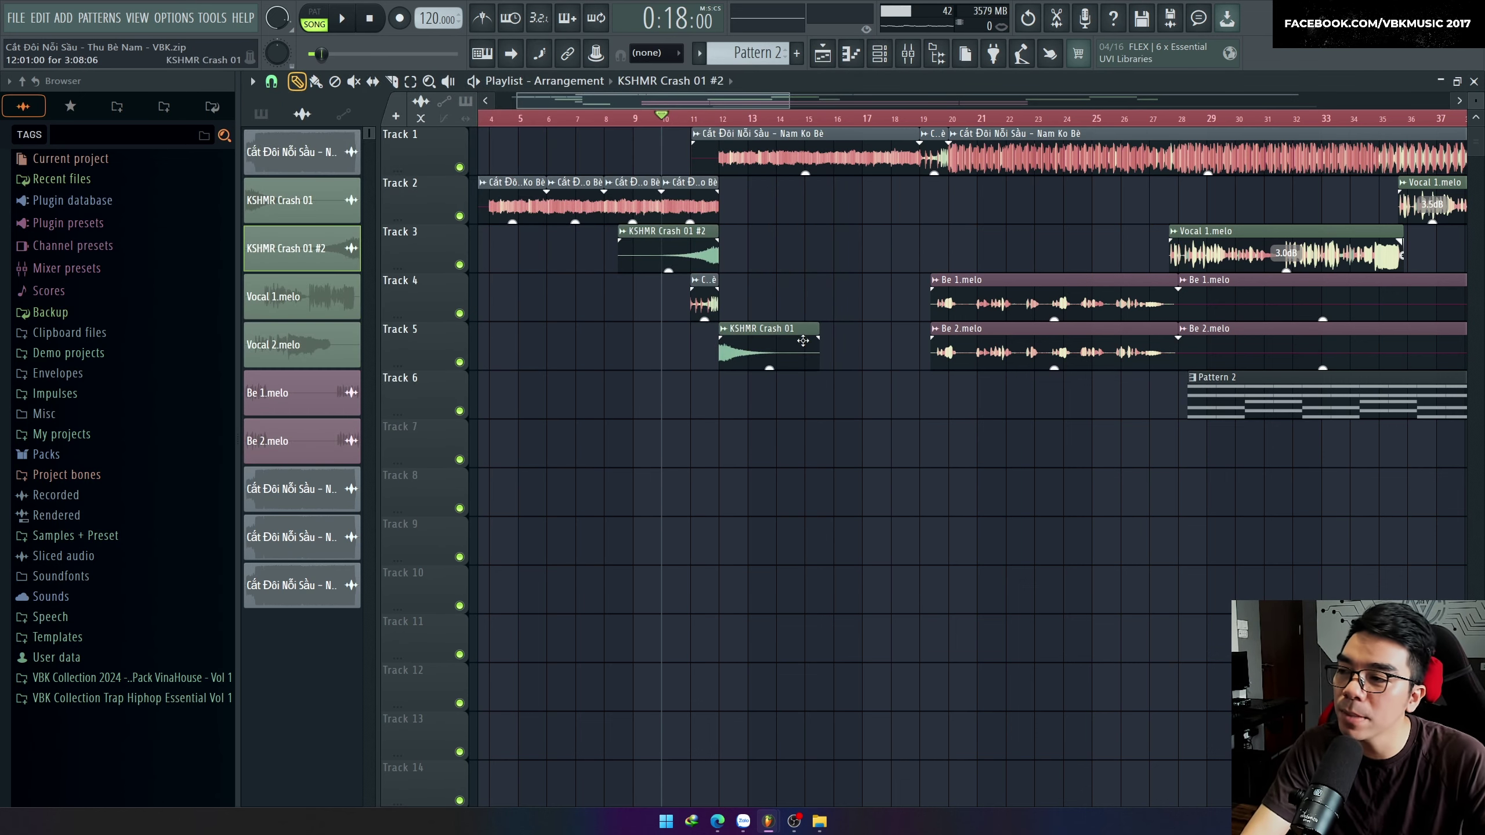
{"action": "key", "text": "F6"}
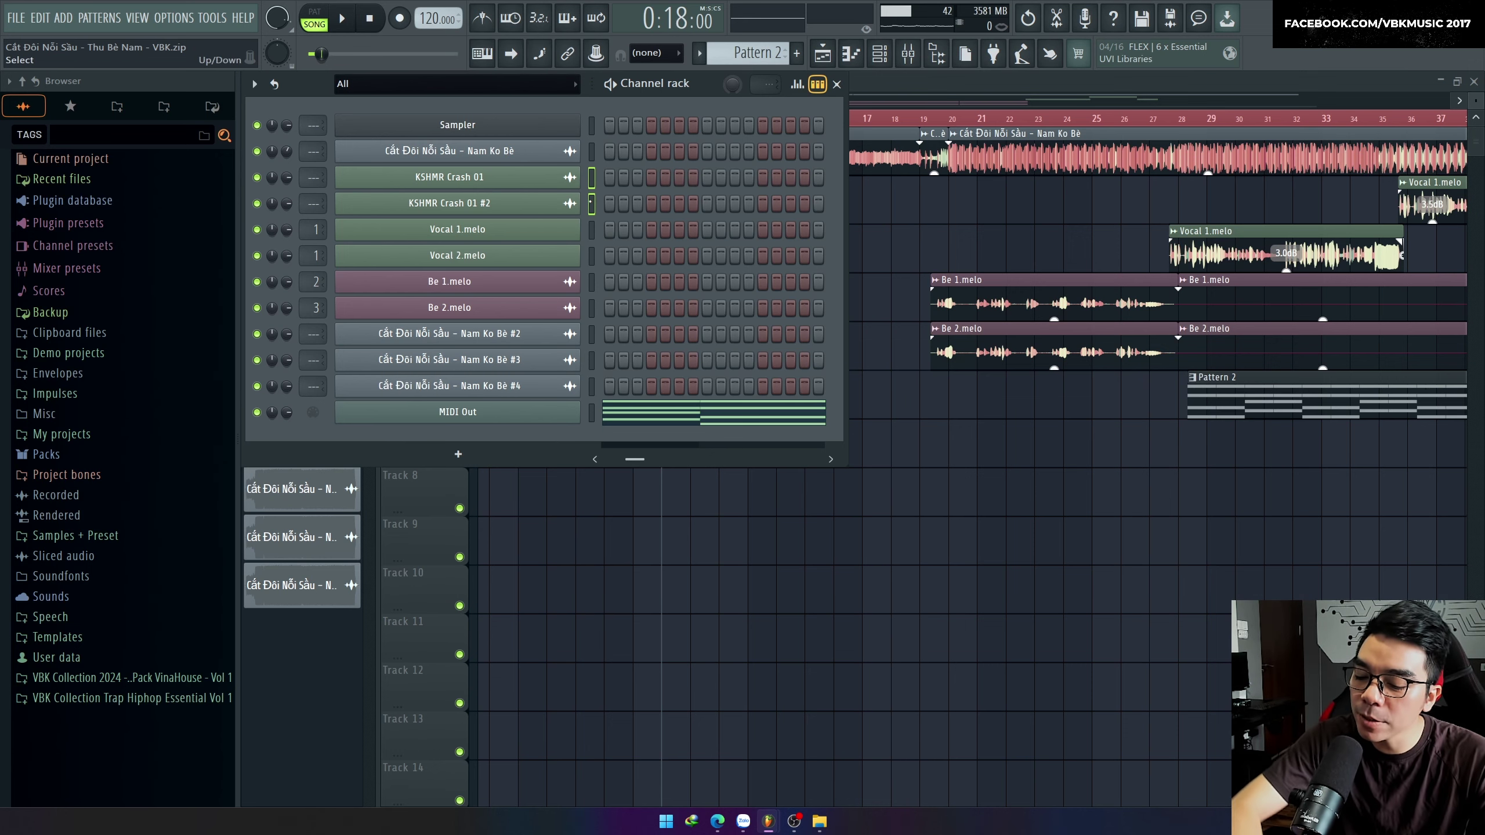
{"action": "key", "text": "ctrl+l"}
{"action": "left_click", "coordinate": [545, 520]}
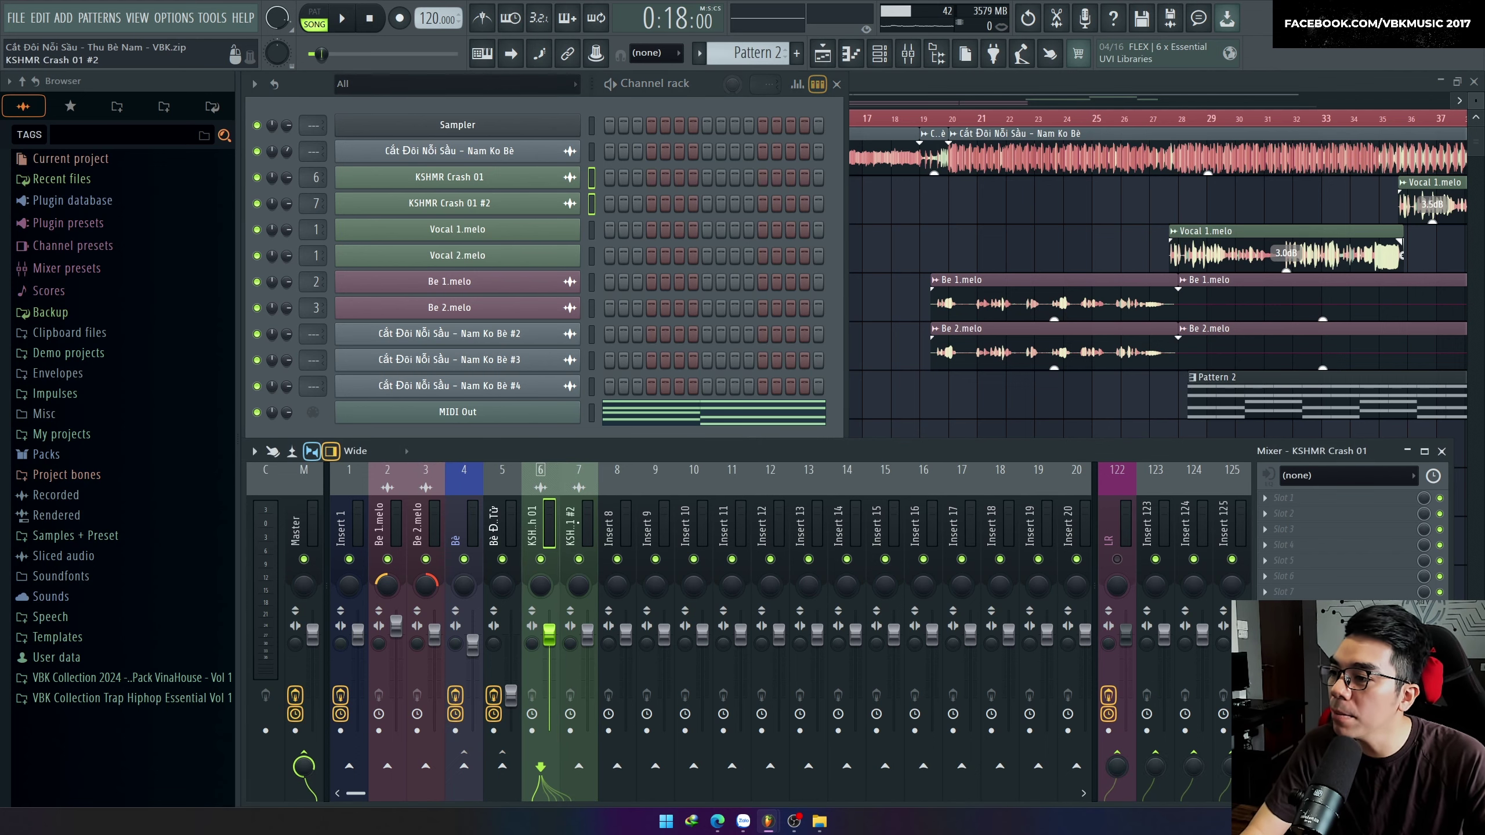
{"action": "mouse_move", "coordinate": [661, 440]}
{"action": "left_mouse_down"}
{"action": "mouse_move", "coordinate": [666, 369]}
{"action": "mouse_move", "coordinate": [666, 446]}
{"action": "left_mouse_up"}
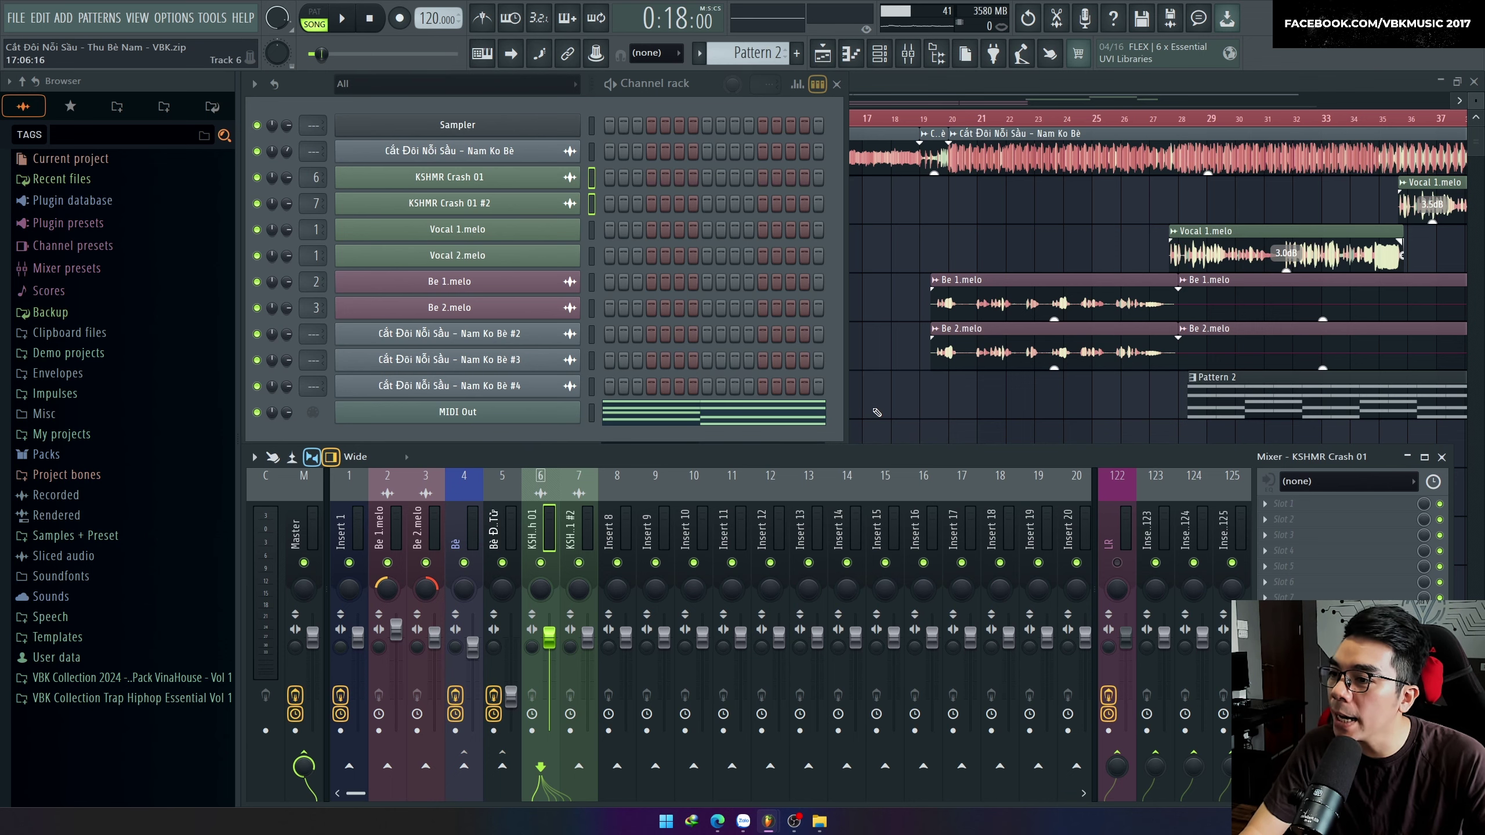
{"action": "left_click", "coordinate": [837, 84]}
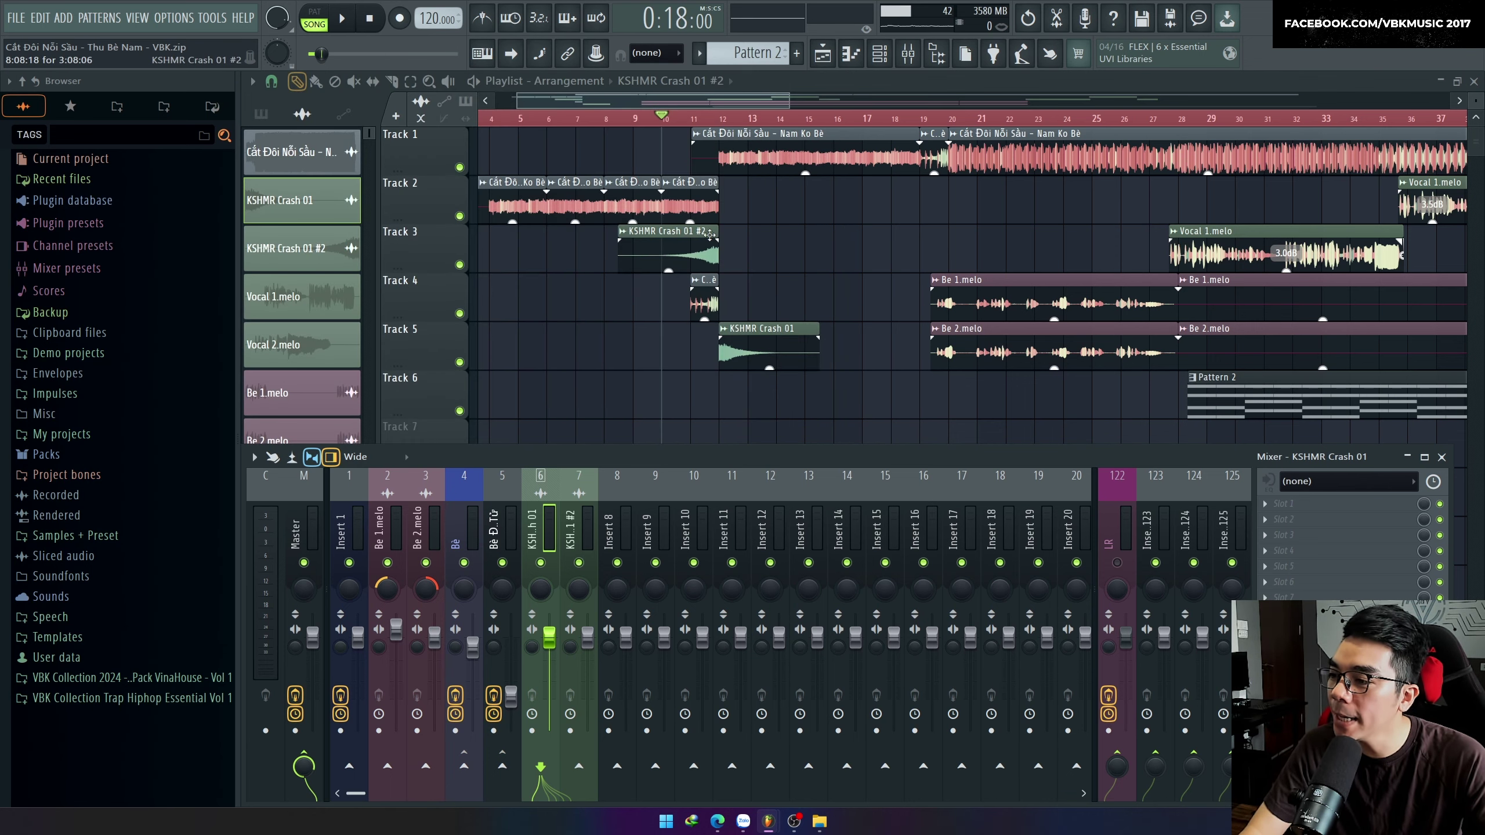
Lower KSHMR Crash 01 #2's mixer volume to about 28% and check the transition by playing from bar 10.
{"action": "left_click_drag", "start_coordinate": [590, 638], "coordinate": [589, 712]}
{"action": "key", "text": "space"}
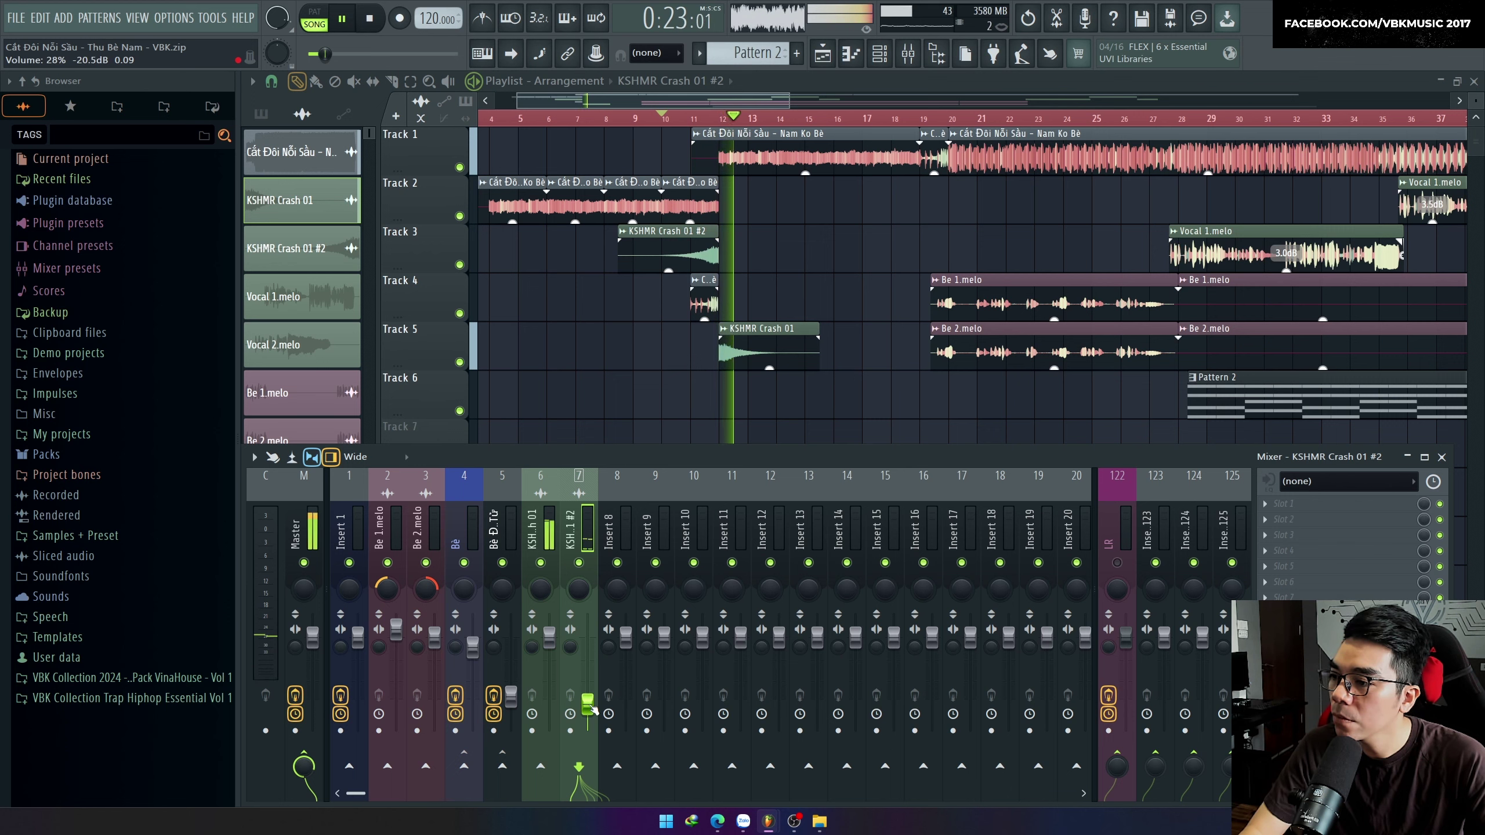
{"action": "key", "text": "space"}
Lower KSHMR Crash 01's mixer volume to 56%, reduce it slightly further and replay the transition from bar 10.
{"action": "left_click_drag", "start_coordinate": [550, 639], "coordinate": [549, 677]}
{"action": "key", "text": "space"}
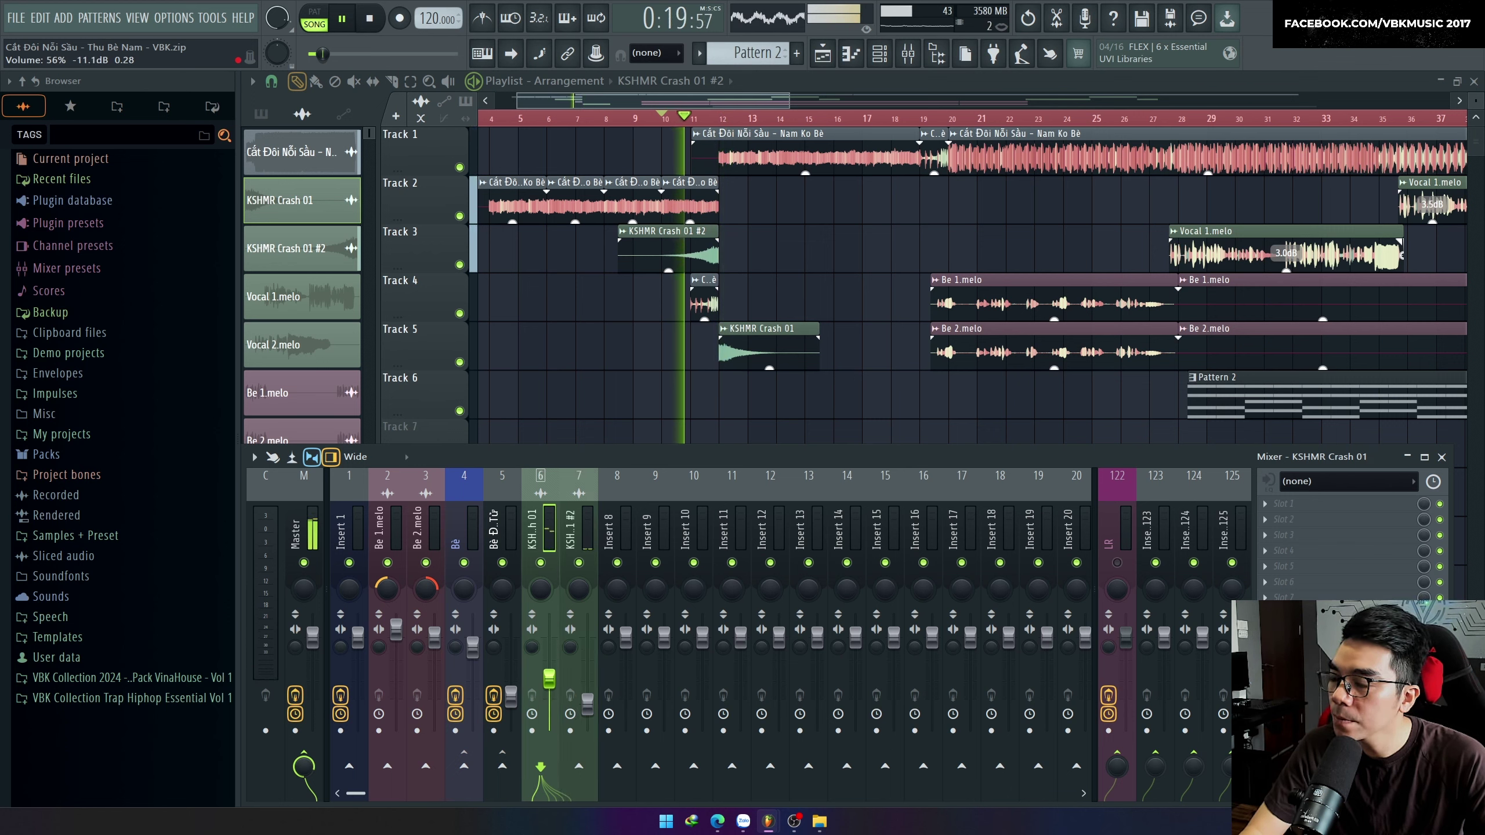
{"action": "mouse_move", "coordinate": [550, 677]}
{"action": "left_mouse_down"}
{"action": "mouse_move", "coordinate": [549, 702]}
{"action": "mouse_move", "coordinate": [549, 685]}
{"action": "left_mouse_up"}
{"action": "key", "text": "space"}
{"action": "key", "text": "space"}
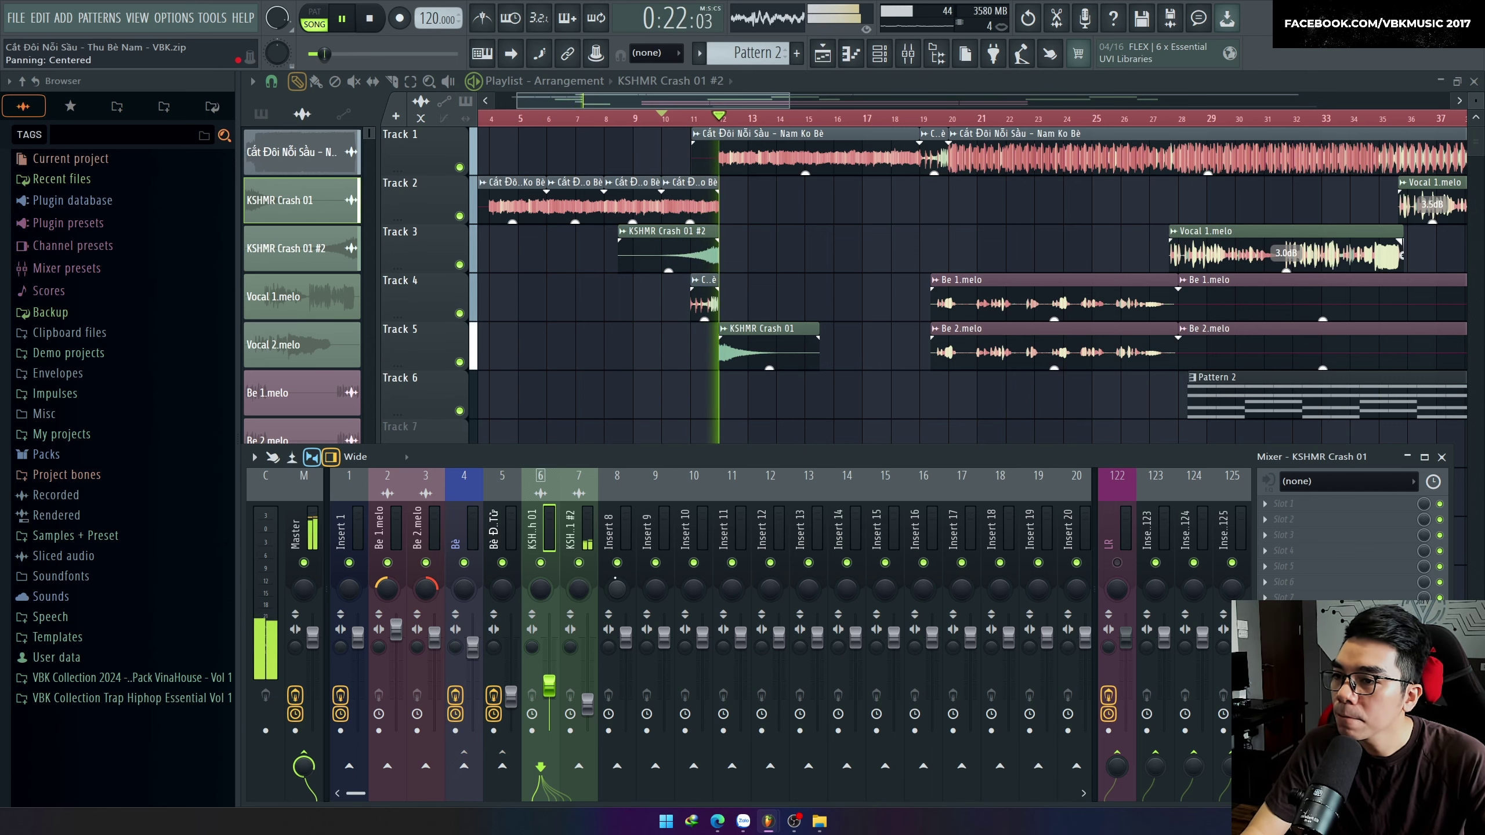
{"action": "key", "text": "space"}
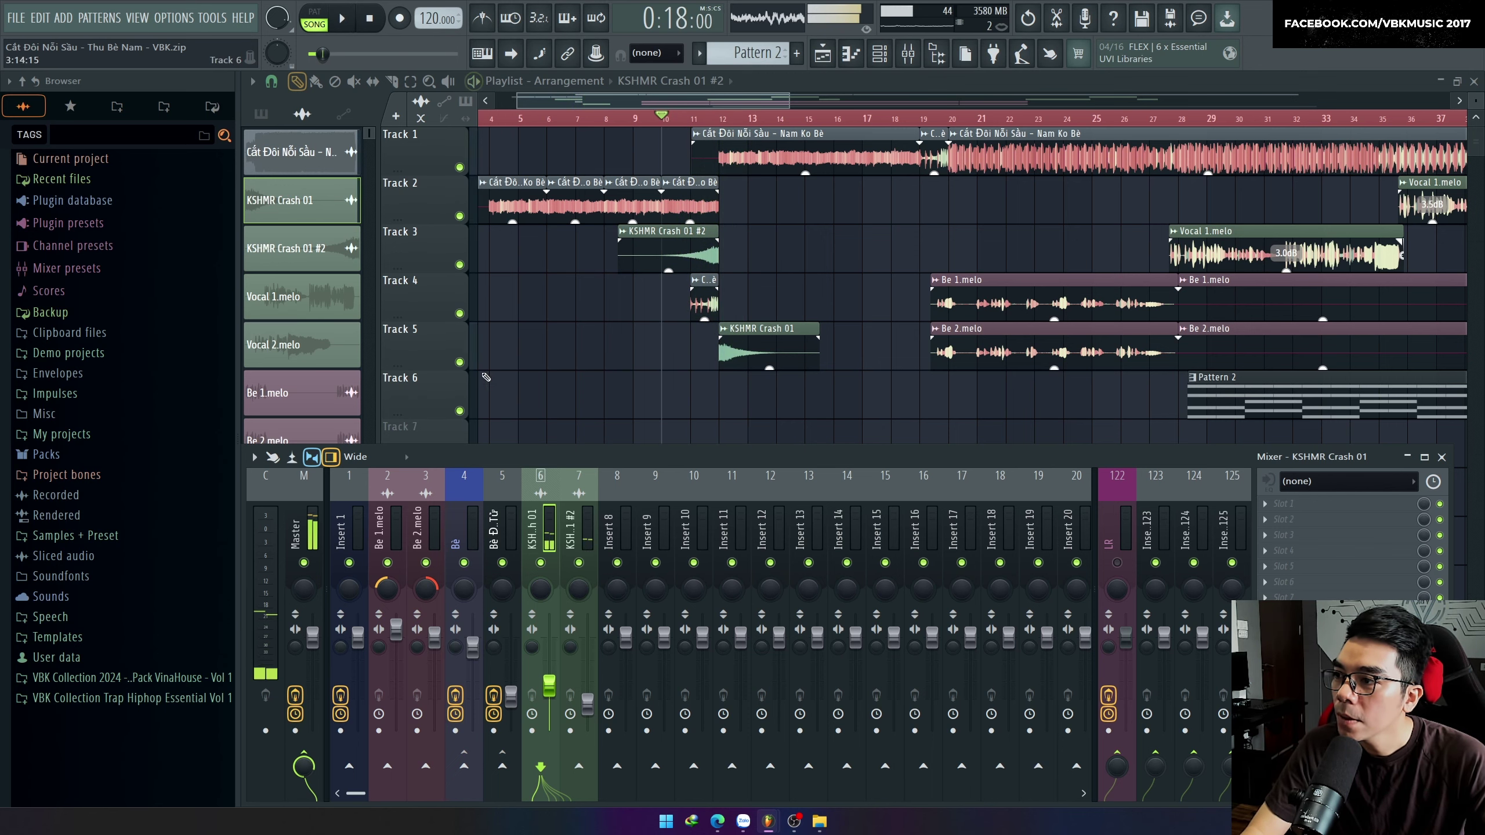
Solo playlist tracks 3 and 5, which hold the two KSHMR crash clips.
{"action": "right_click", "coordinate": [460, 362]}
{"action": "left_click", "coordinate": [461, 265]}
{"action": "key", "text": "F9"}
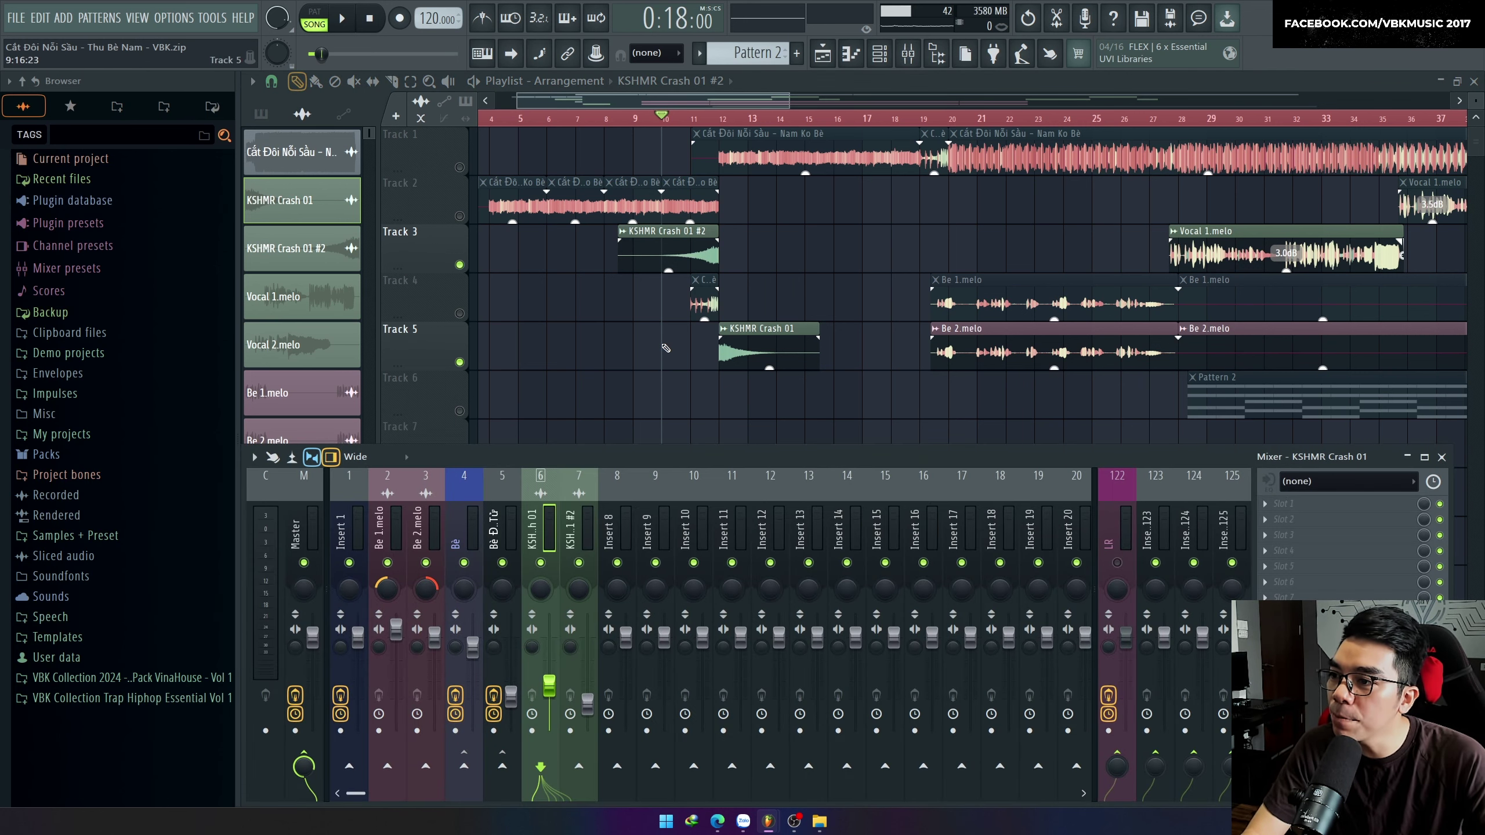
Toggle the mixer's visibility, then switch its window to Detached.
{"action": "key", "text": "F9"}
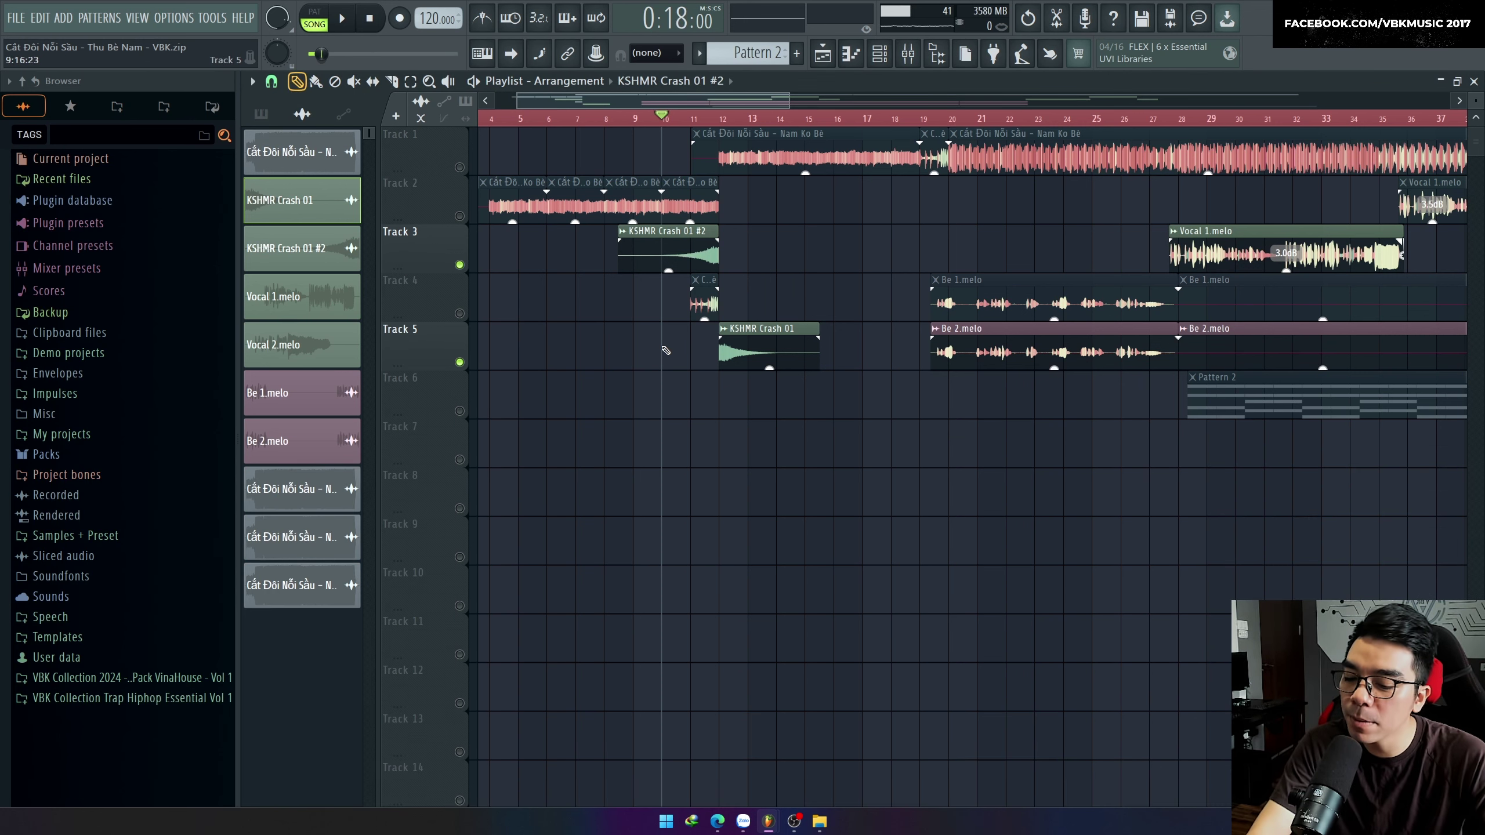
{"action": "key", "text": "F9"}
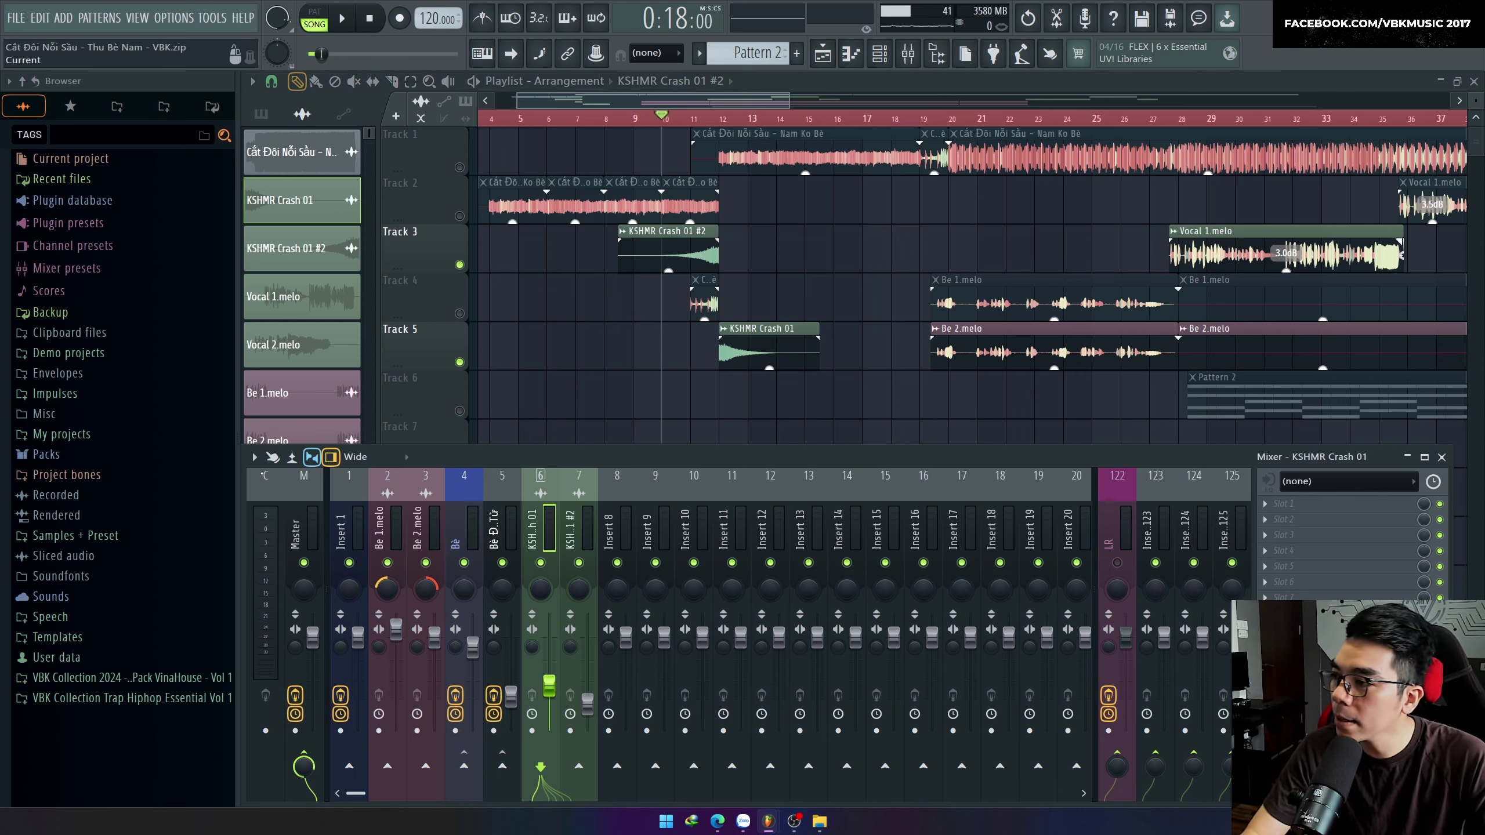
{"action": "left_click", "coordinate": [255, 463]}
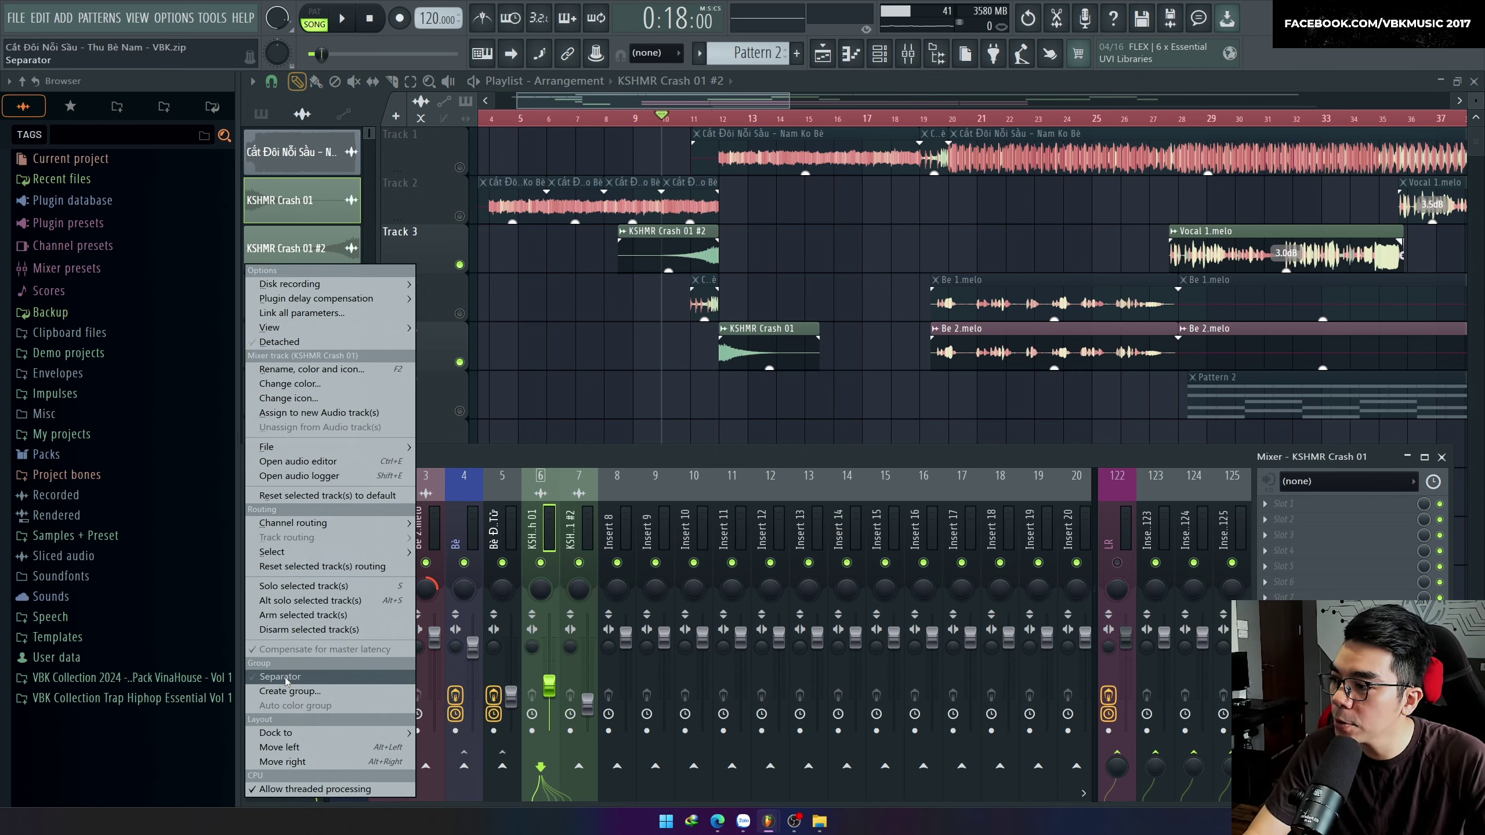
{"action": "left_click", "coordinate": [297, 341]}
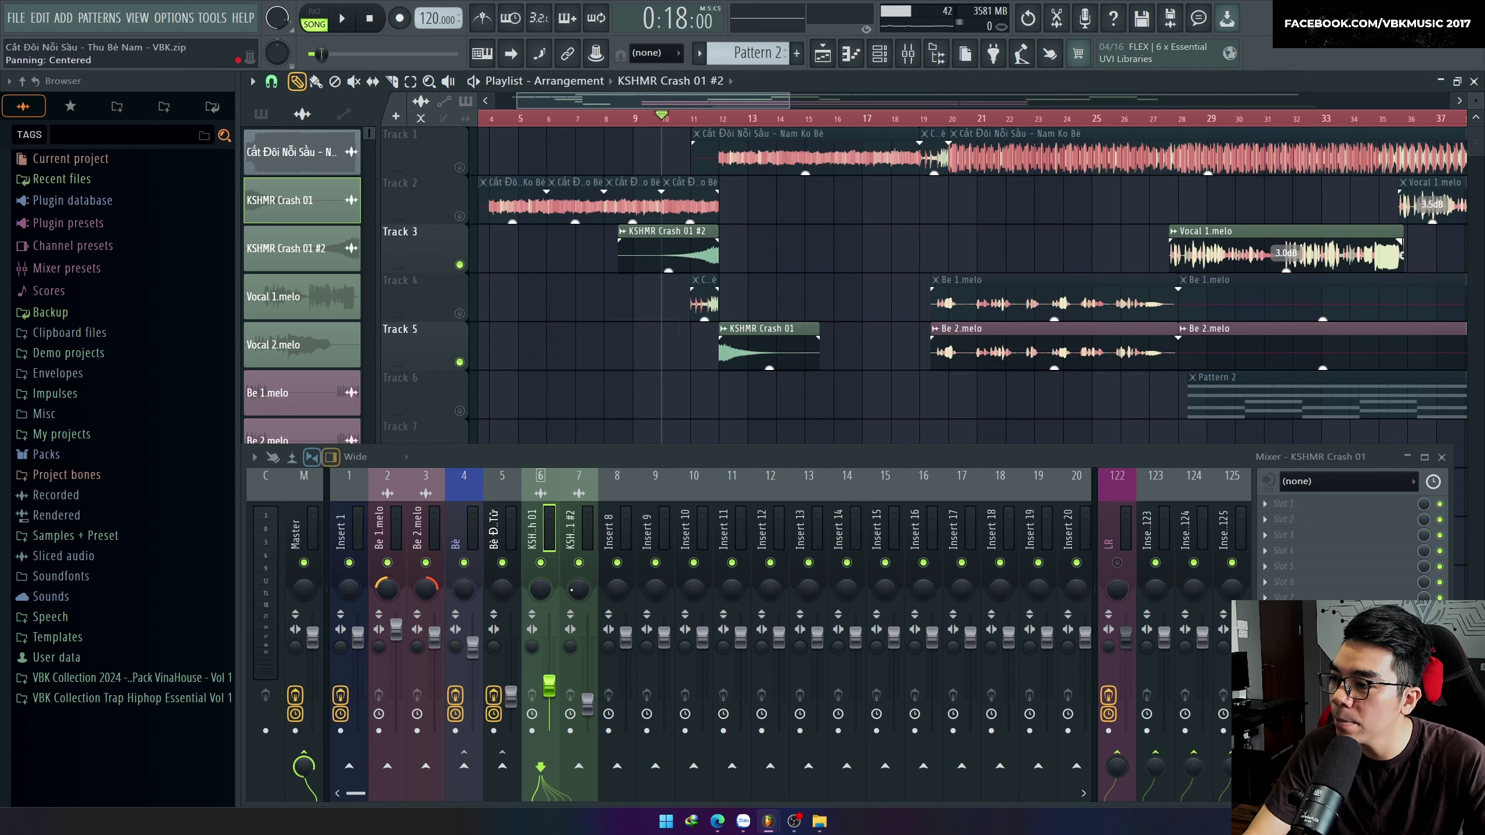
Audition the soloed crash clips from bar 10, then replay them with KSHMR Crash 01 #2's mixer track muted.
{"action": "key", "text": "space"}
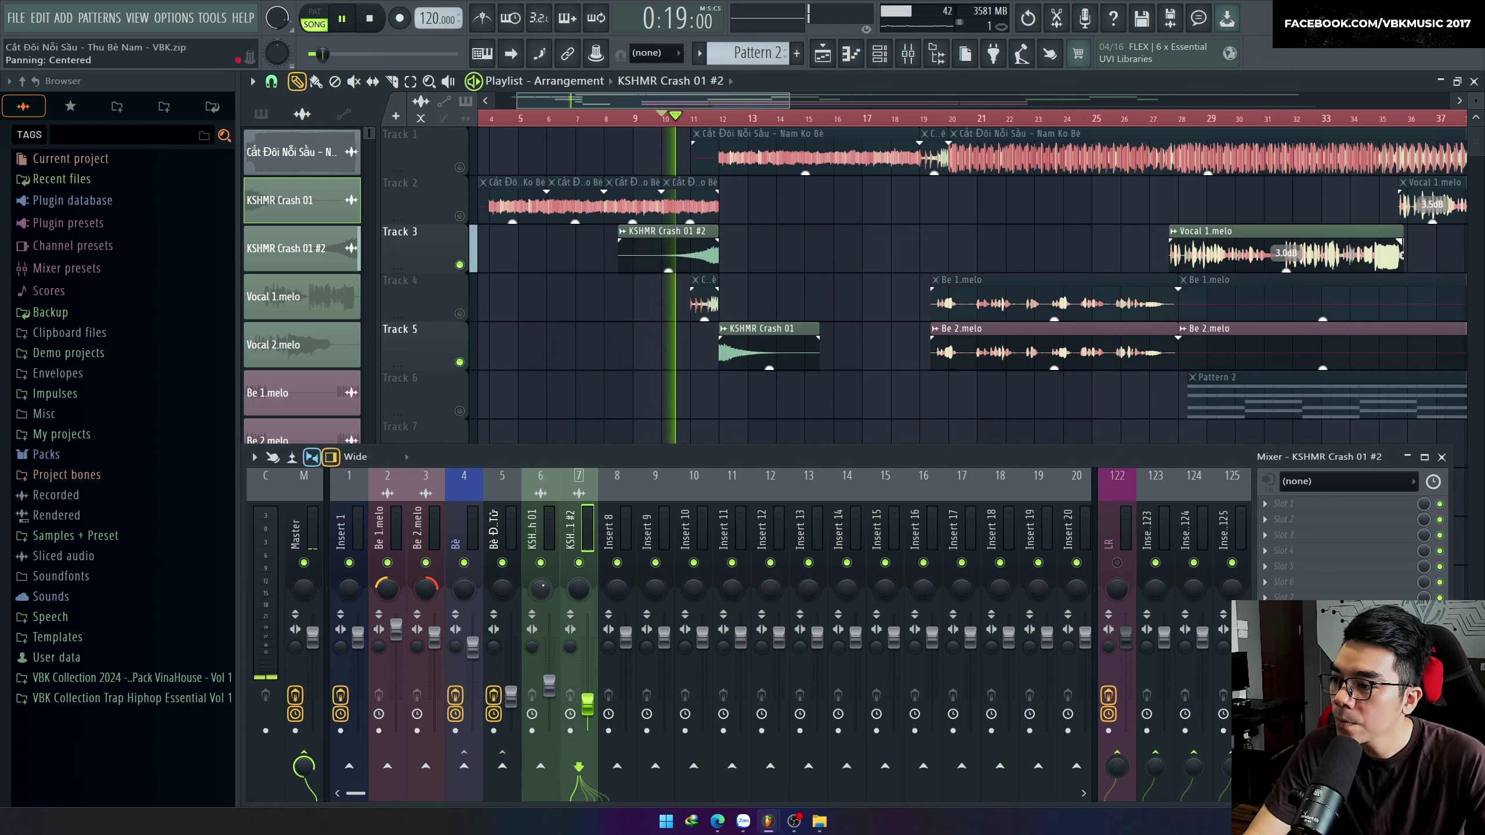
{"action": "key", "text": "space"}
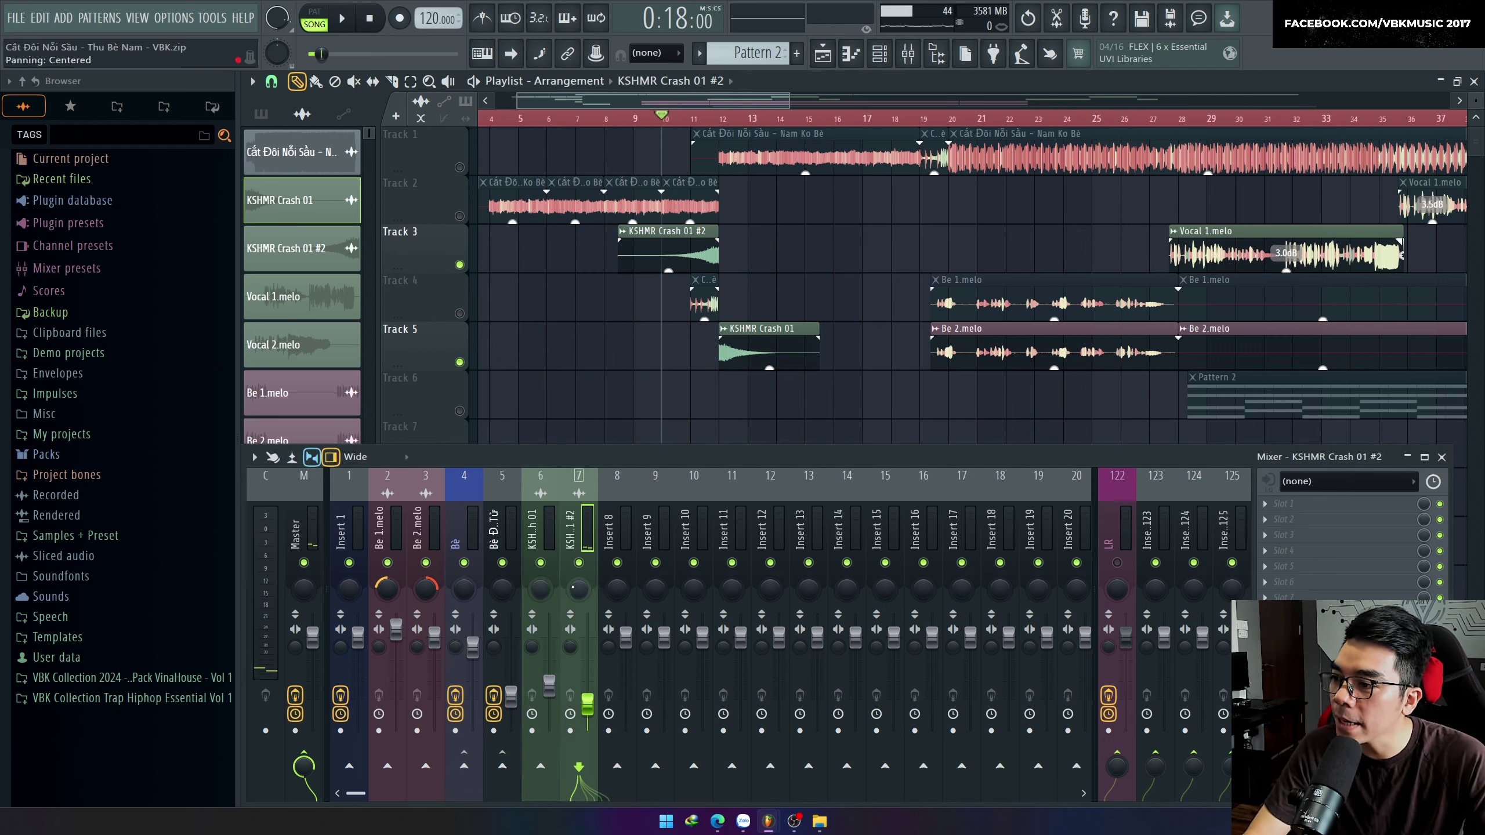
{"action": "left_click", "coordinate": [579, 563]}
{"action": "key", "text": "space"}
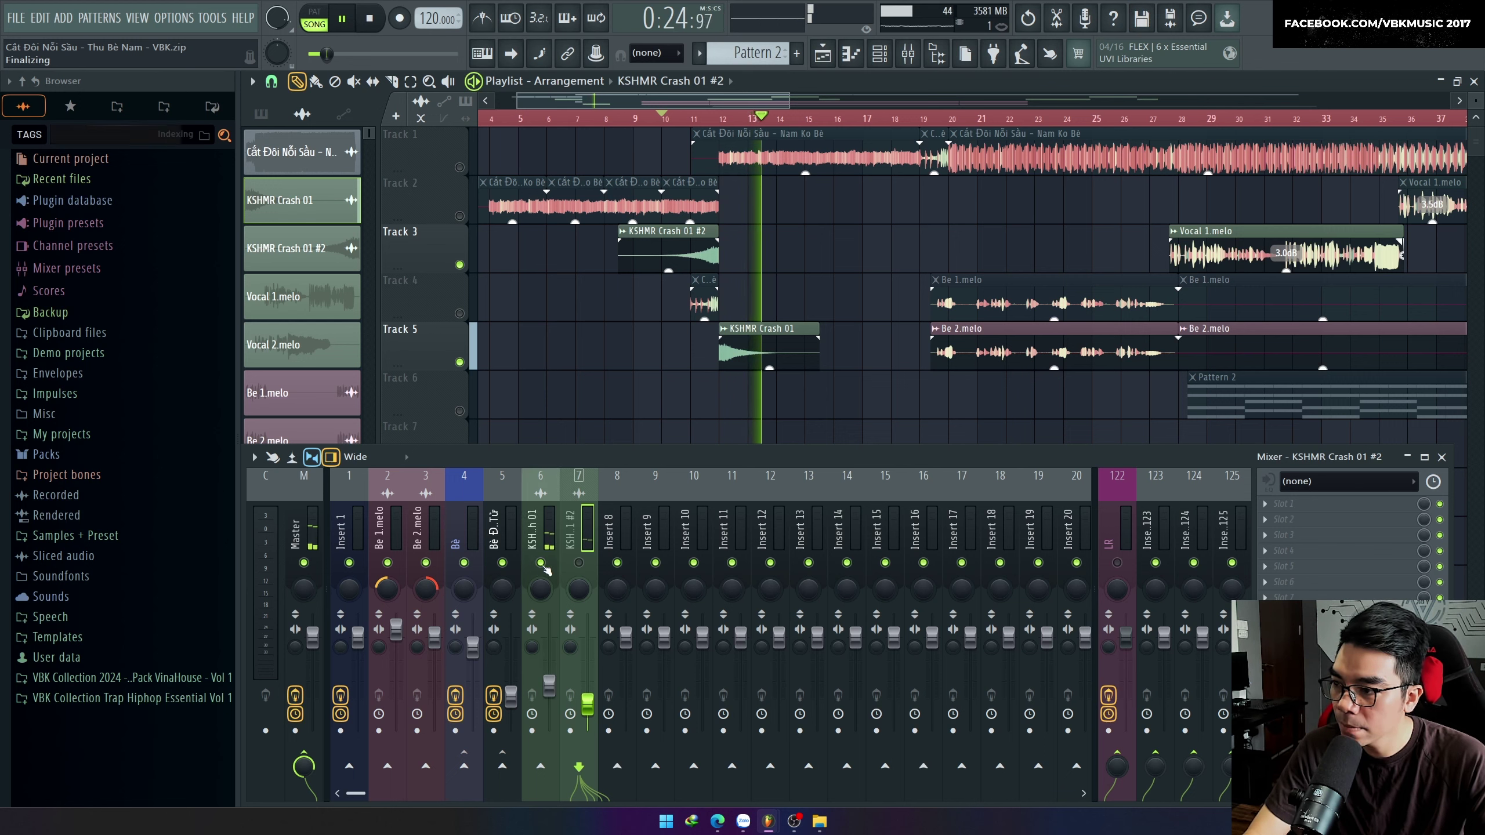
Unmute KSHMR Crash 01 #2's mixer track, pan it 81% left and replay from bar 10.
{"action": "key", "text": "space"}
{"action": "key", "text": "space"}
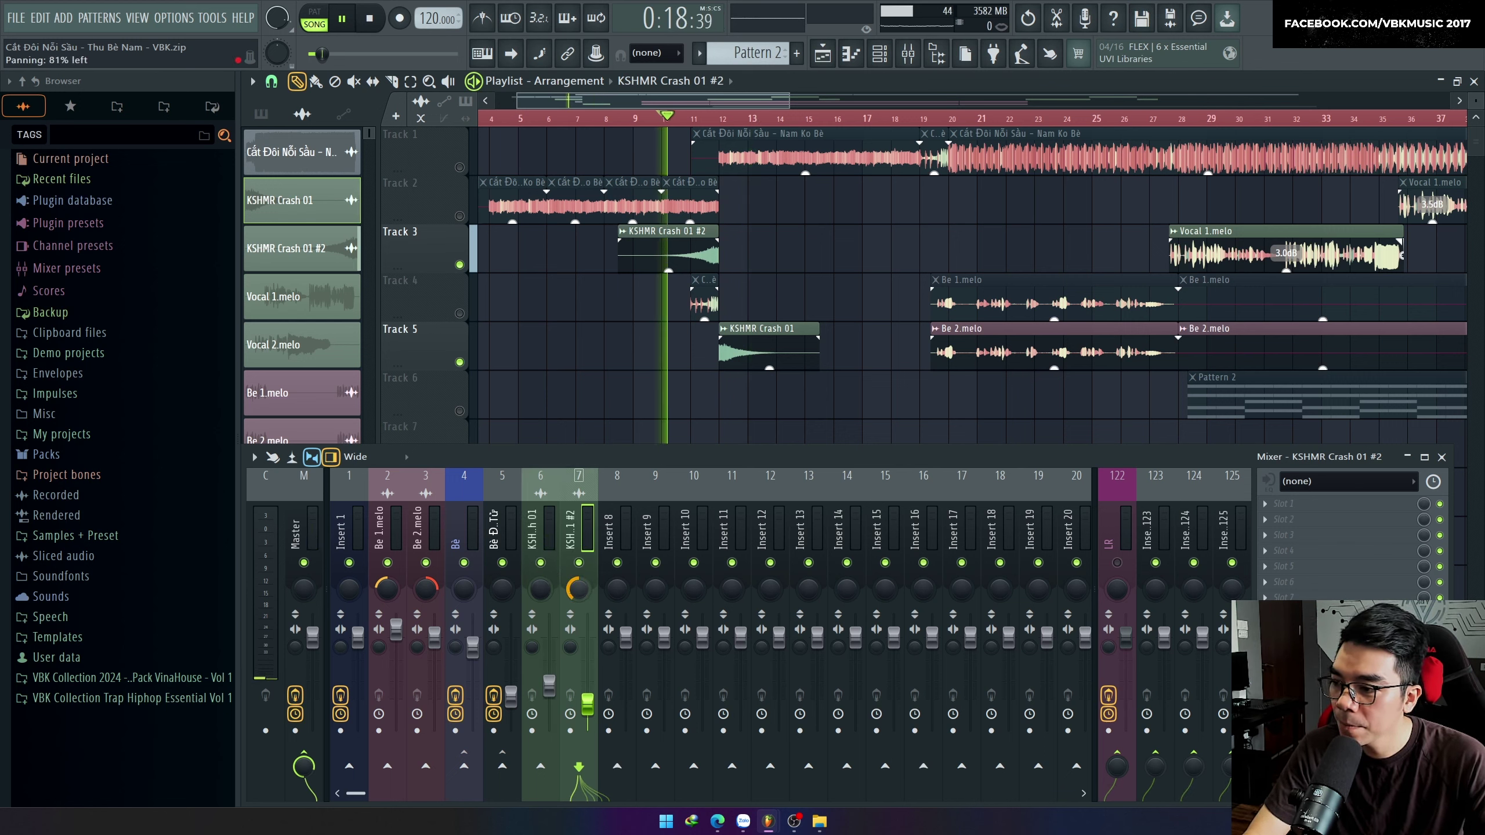